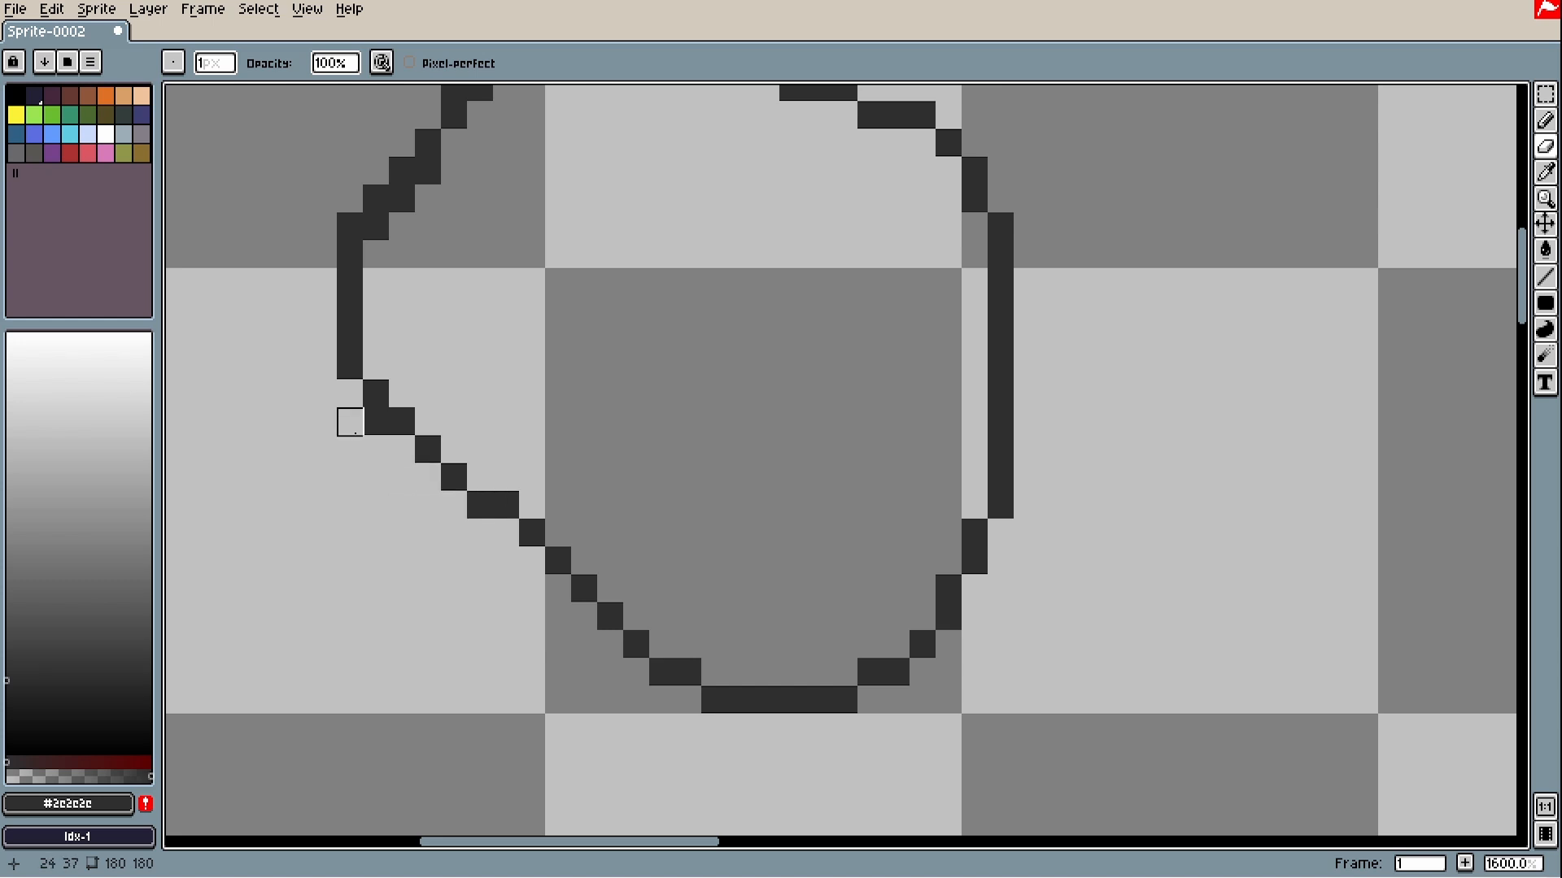
- Erase three stray pixels on the circle's upper-left edge and fill in the corner pixels
{"action": "left_click_drag", "start_coordinate": [405, 244], "coordinate": [450, 450]}
{"action": "right_click", "coordinate": [474, 376]}
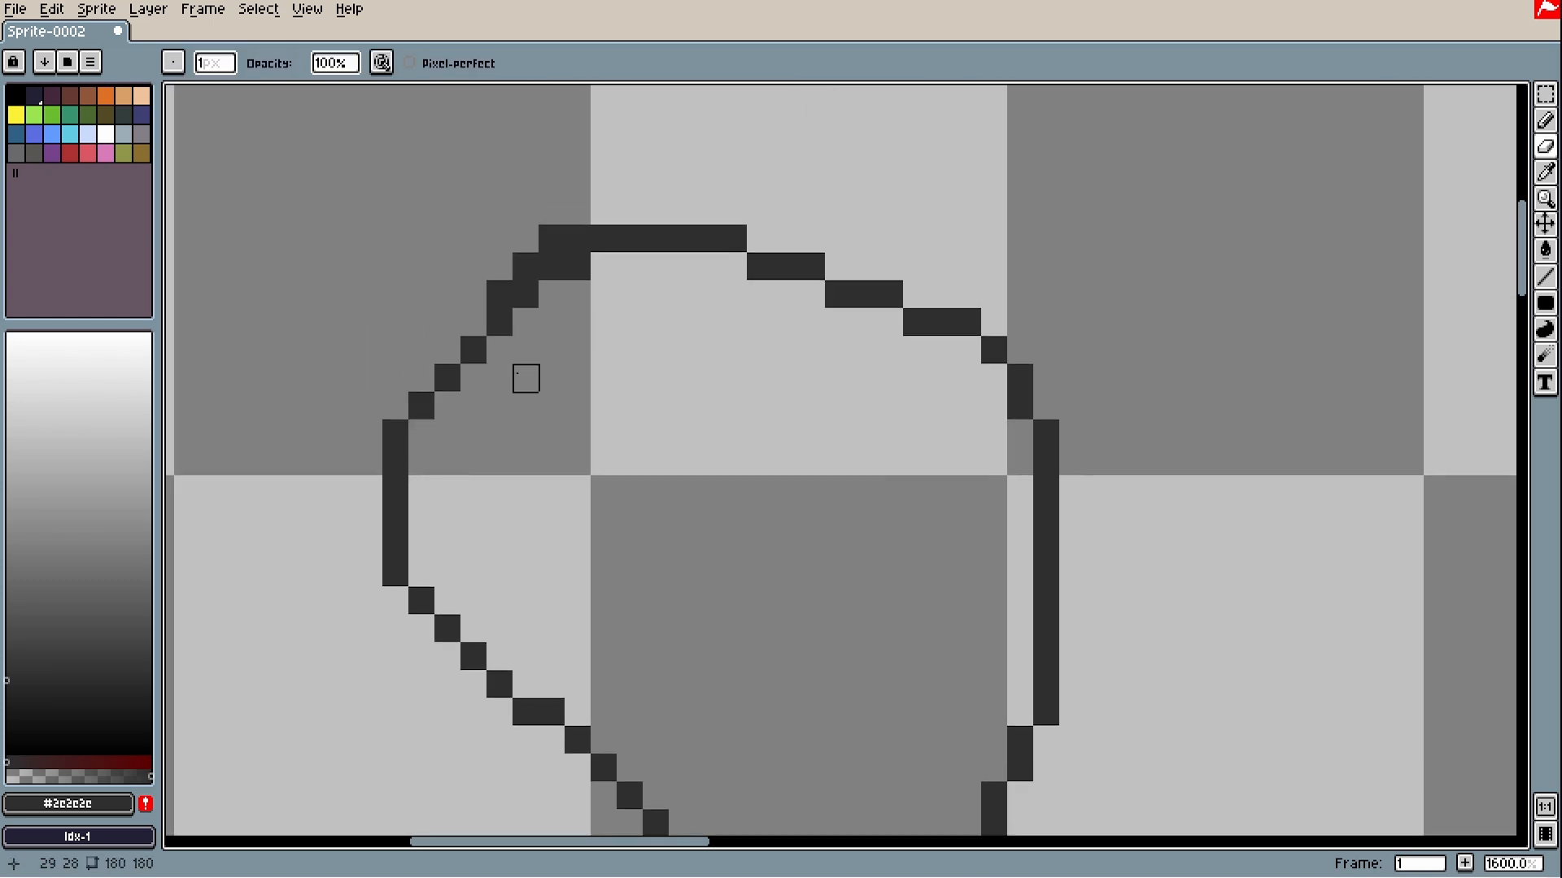
{"action": "right_click", "coordinate": [525, 294]}
{"action": "right_click", "coordinate": [500, 321]}
{"action": "left_click_drag", "start_coordinate": [474, 323], "coordinate": [499, 267]}
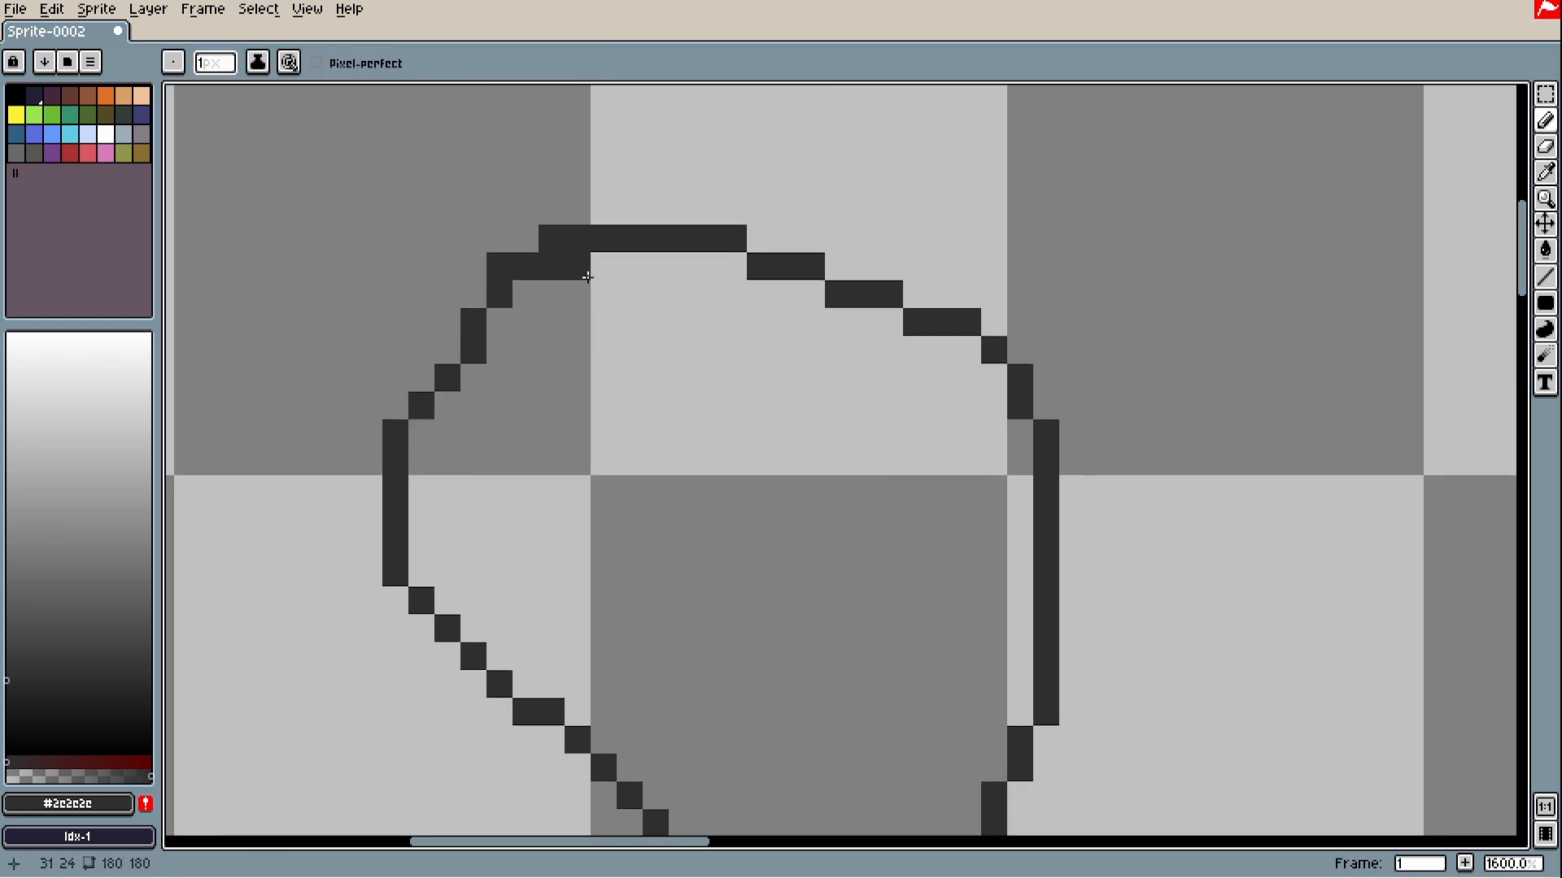
{"action": "key", "text": "w"}
{"action": "left_click", "coordinate": [577, 273]}
- Erase the doubled inner pixels at the outline's upper-left corner and undo the stray pencil pixel
{"action": "key", "text": "ctrl+d"}
{"action": "key", "text": "w"}
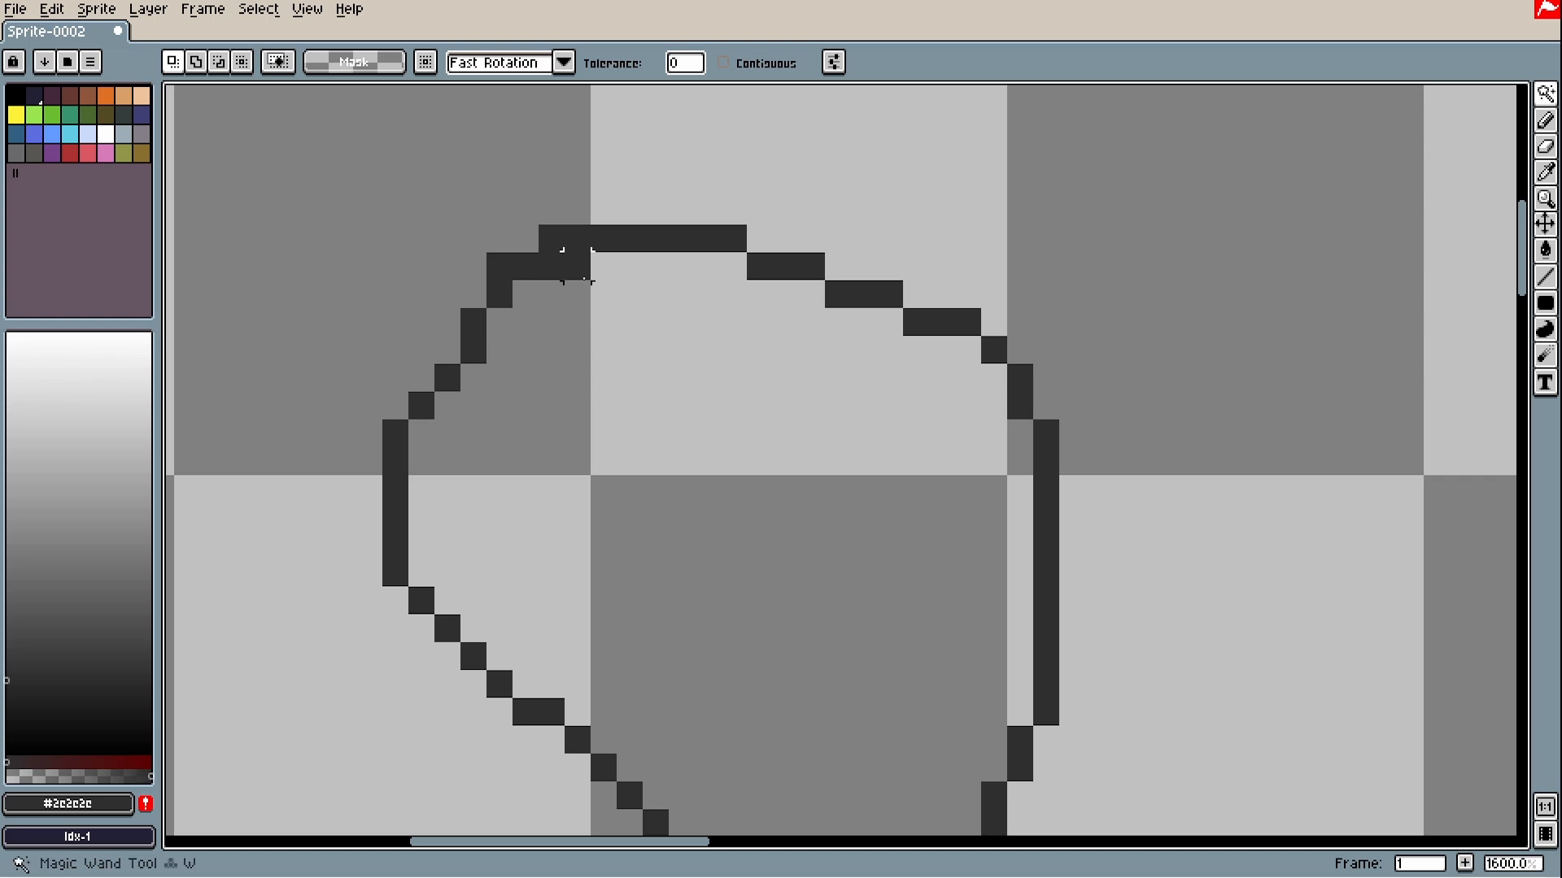
{"action": "key", "text": "e"}
{"action": "left_click", "coordinate": [578, 266]}
{"action": "left_click", "coordinate": [551, 266]}
{"action": "left_click", "coordinate": [526, 267]}
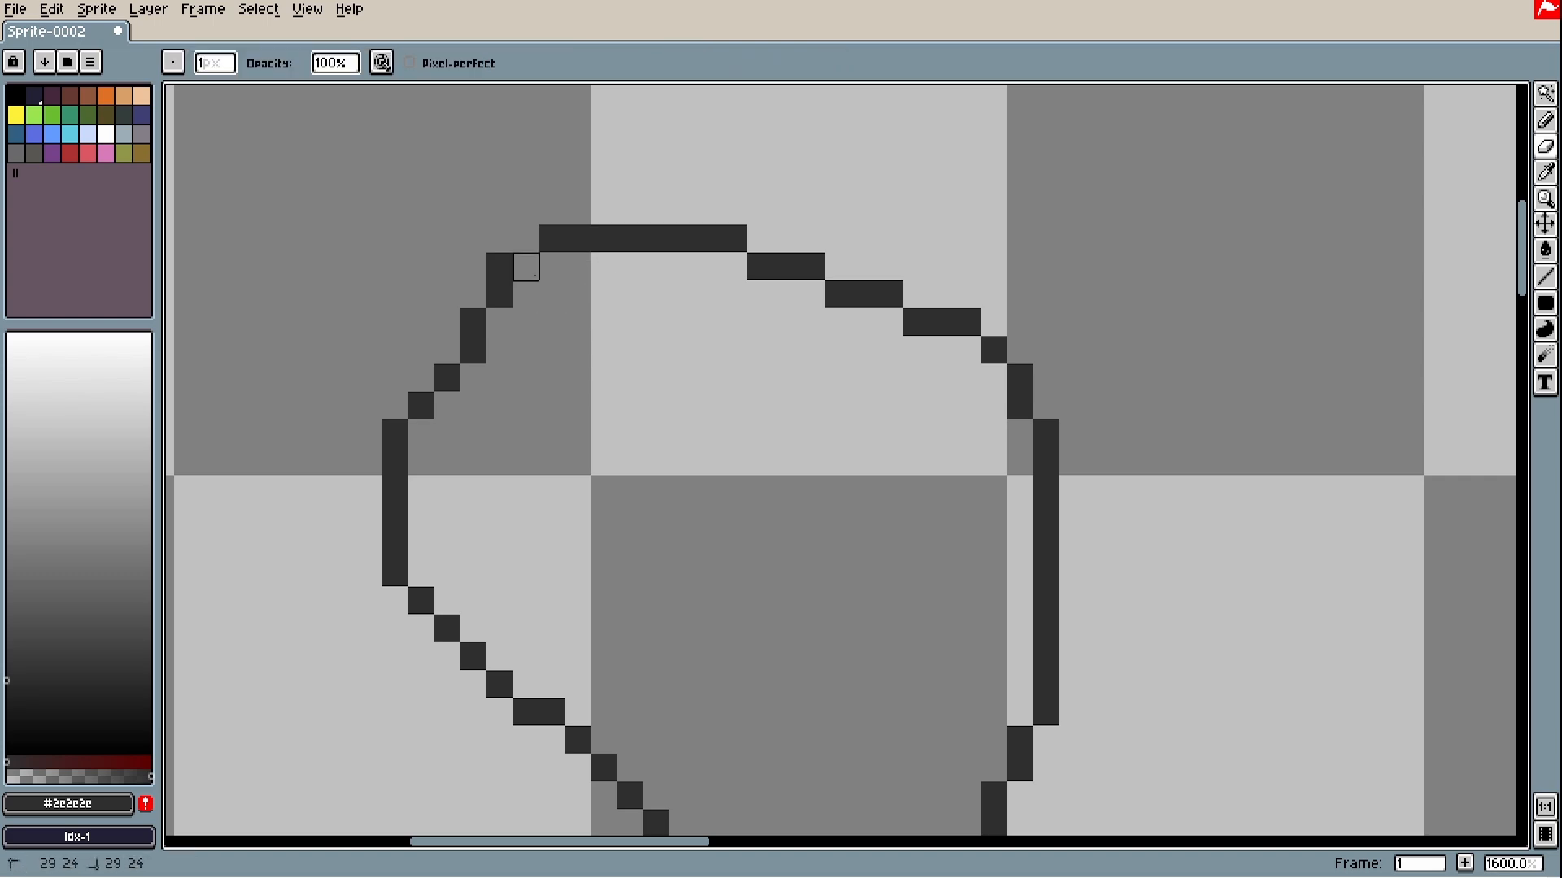
{"action": "key", "text": "b"}
{"action": "left_click", "coordinate": [525, 239]}
{"action": "scroll", "coordinate": [565, 309], "scroll_direction": "down", "scroll_amount": 4}
{"action": "key", "text": "ctrl+z"}
- Draw a short diagonal stroke right of the circle, undoing an extra pixel and a stray blob
{"action": "left_click_drag", "start_coordinate": [906, 276], "coordinate": [834, 331]}
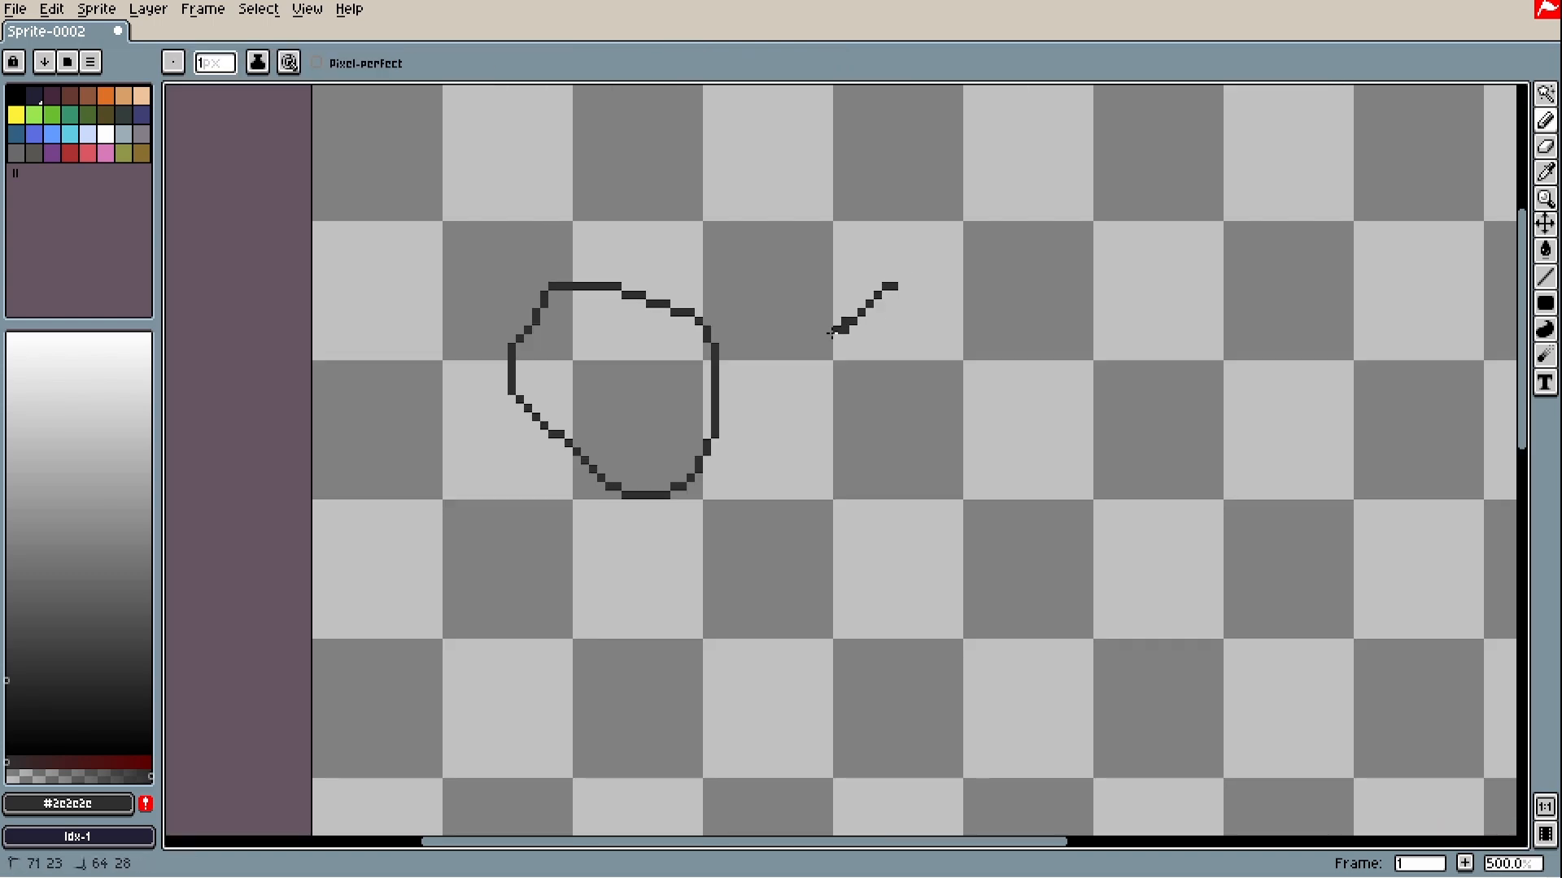
{"action": "scroll", "coordinate": [836, 308], "scroll_direction": "up", "scroll_amount": 1}
{"action": "left_click", "coordinate": [836, 308]}
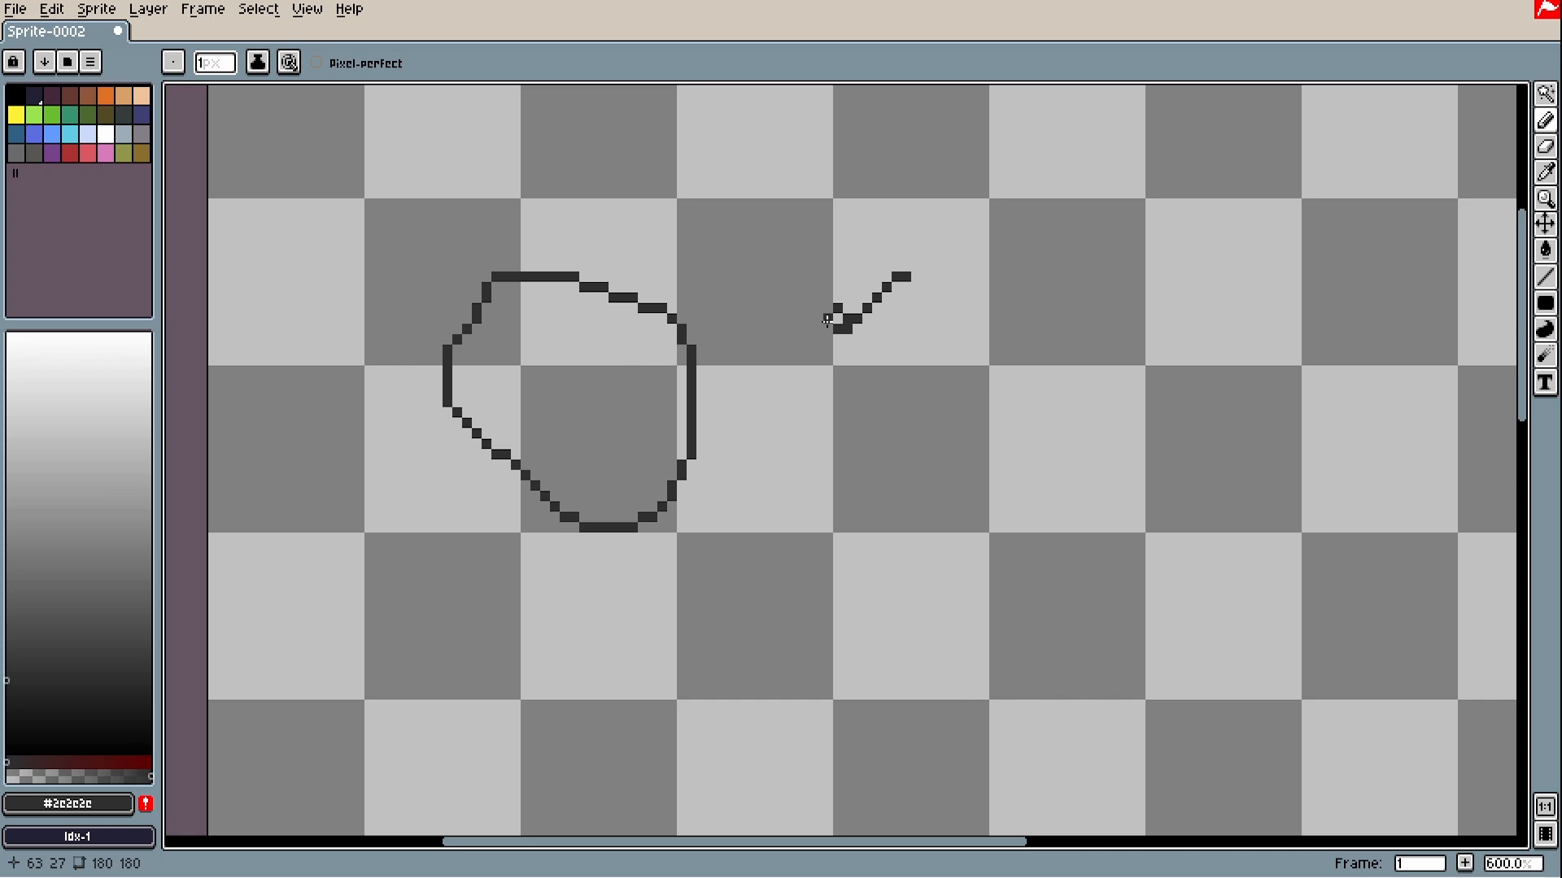
{"action": "key", "text": "ctrl+z"}
{"action": "scroll", "coordinate": [826, 319], "scroll_direction": "up", "scroll_amount": 4}
{"action": "mouse_move", "coordinate": [827, 319]}
{"action": "left_mouse_down"}
{"action": "mouse_move", "coordinate": [882, 403]}
{"action": "mouse_move", "coordinate": [829, 393]}
{"action": "mouse_move", "coordinate": [806, 346]}
{"action": "mouse_move", "coordinate": [912, 407]}
{"action": "mouse_move", "coordinate": [690, 352]}
{"action": "left_mouse_up"}
{"action": "scroll", "coordinate": [910, 408], "scroll_direction": "down", "scroll_amount": 3}
{"action": "key", "text": "ctrl+z"}
{"action": "key", "text": "ctrl+z"}
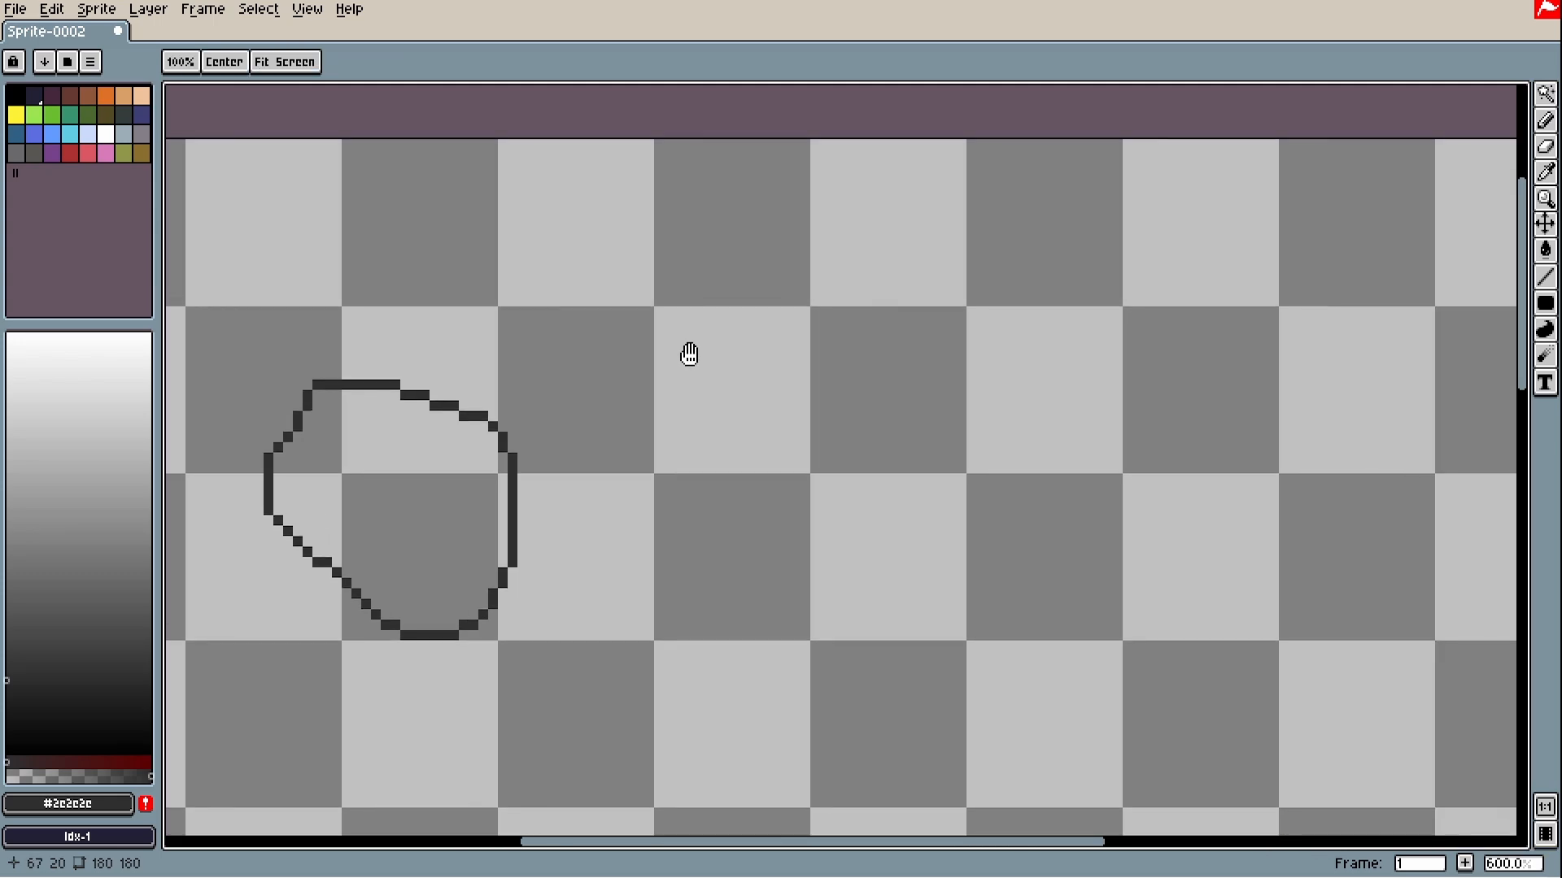
{"action": "scroll", "coordinate": [850, 337], "scroll_direction": "up", "scroll_amount": 2}
{"action": "scroll", "coordinate": [812, 334], "scroll_direction": "down", "scroll_amount": 4}
{"action": "mouse_move", "coordinate": [812, 333]}
{"action": "left_mouse_down"}
{"action": "mouse_move", "coordinate": [728, 386]}
{"action": "mouse_move", "coordinate": [760, 414]}
{"action": "left_mouse_up"}
- Draw two small crosses with a small closed loop between them
{"action": "left_click_drag", "start_coordinate": [1013, 387], "coordinate": [1005, 538]}
{"action": "left_click_drag", "start_coordinate": [963, 485], "coordinate": [1056, 485]}
{"action": "left_click_drag", "start_coordinate": [1043, 493], "coordinate": [888, 510]}
{"action": "left_click_drag", "start_coordinate": [971, 415], "coordinate": [963, 405]}
{"action": "left_click_drag", "start_coordinate": [1116, 477], "coordinate": [1107, 595]}
{"action": "left_click_drag", "start_coordinate": [1080, 521], "coordinate": [1152, 520]}
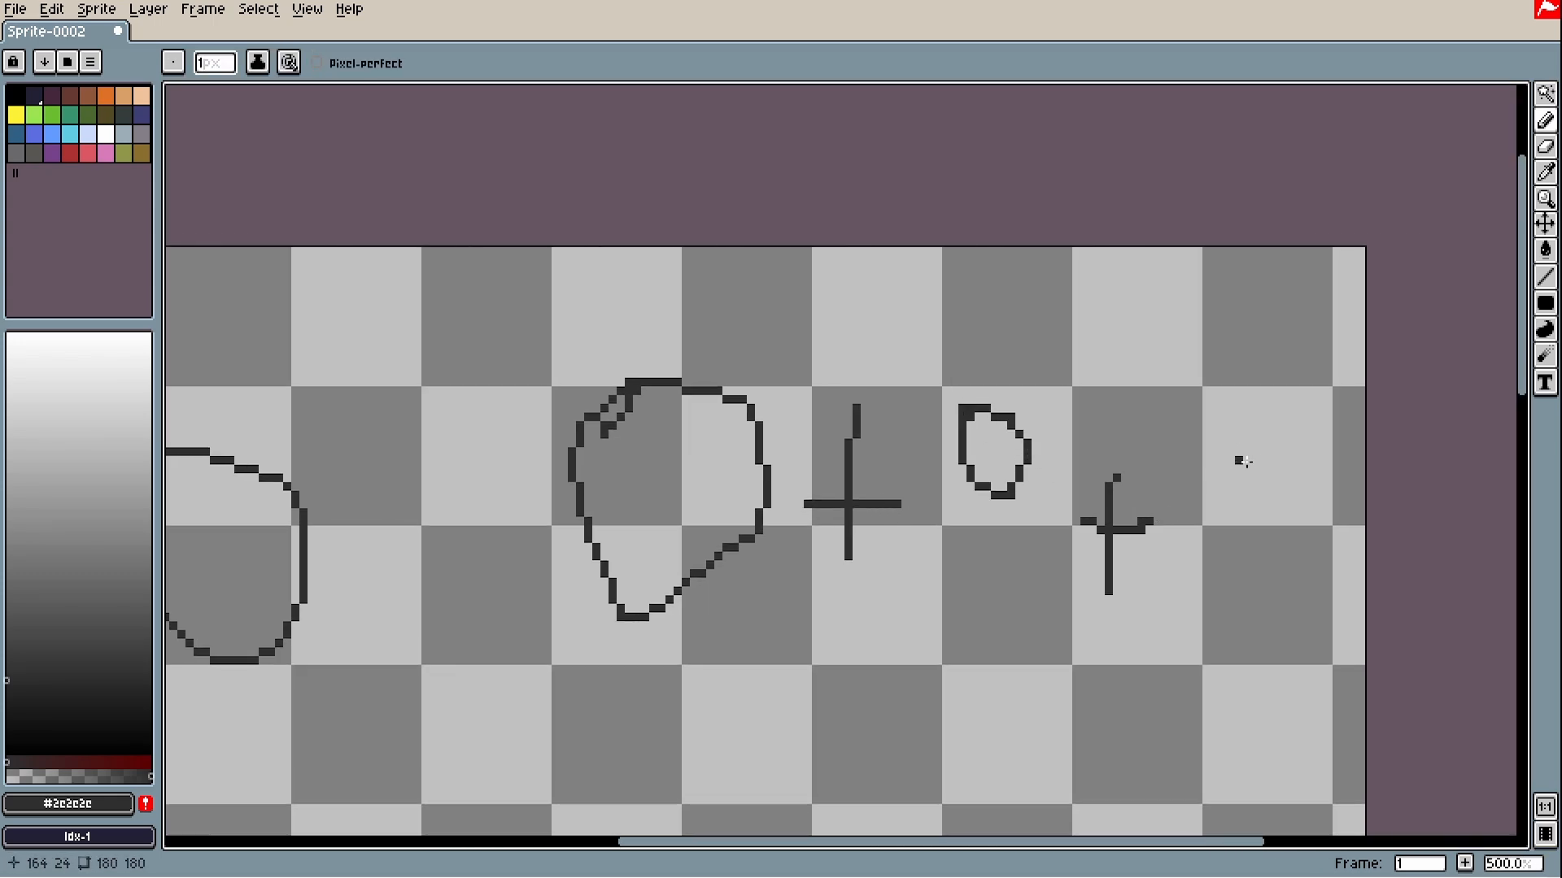
- Draw a check-shaped arrow to the right of the second cross
{"action": "left_click_drag", "start_coordinate": [1172, 410], "coordinate": [1261, 399]}
{"action": "scroll", "coordinate": [1261, 398], "scroll_direction": "down", "scroll_amount": 2}
{"action": "scroll", "coordinate": [926, 413], "scroll_direction": "up", "scroll_amount": 1}
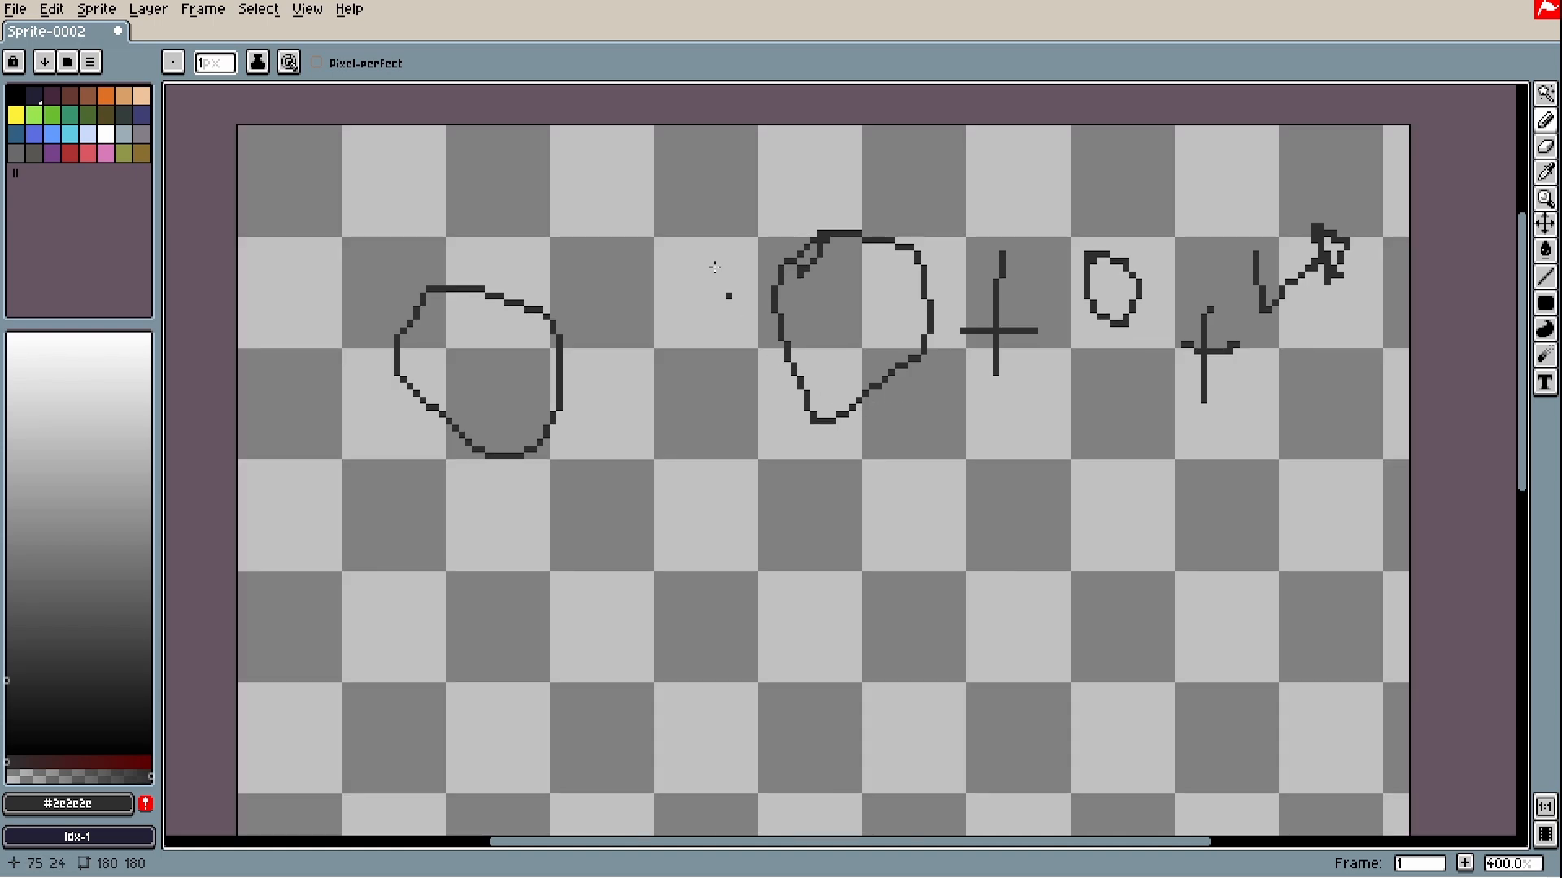
{"action": "scroll", "coordinate": [666, 171], "scroll_direction": "up", "scroll_amount": 2}
- Draw angled and v-shaped strokes along the top row of the canvas
{"action": "mouse_move", "coordinate": [672, 177]}
{"action": "left_mouse_down"}
{"action": "mouse_move", "coordinate": [777, 232]}
{"action": "mouse_move", "coordinate": [794, 210]}
{"action": "mouse_move", "coordinate": [779, 244]}
{"action": "left_mouse_up"}
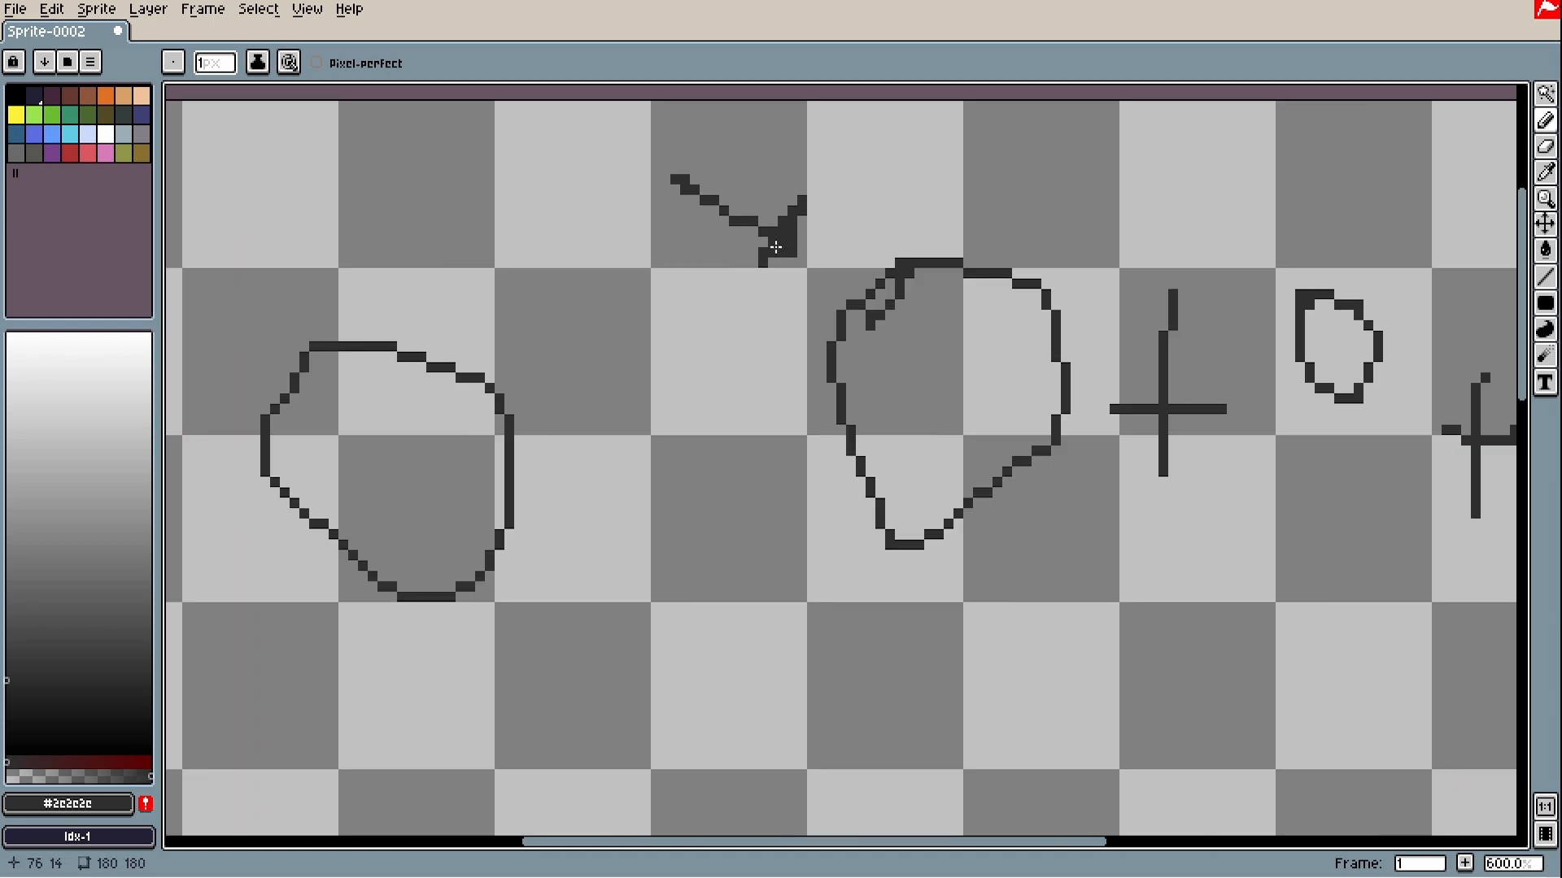
{"action": "left_click_drag", "start_coordinate": [1080, 843], "coordinate": [1202, 843]}
{"action": "mouse_move", "coordinate": [911, 147]}
{"action": "left_mouse_down"}
{"action": "mouse_move", "coordinate": [1012, 180]}
{"action": "mouse_move", "coordinate": [971, 233]}
{"action": "left_mouse_up"}
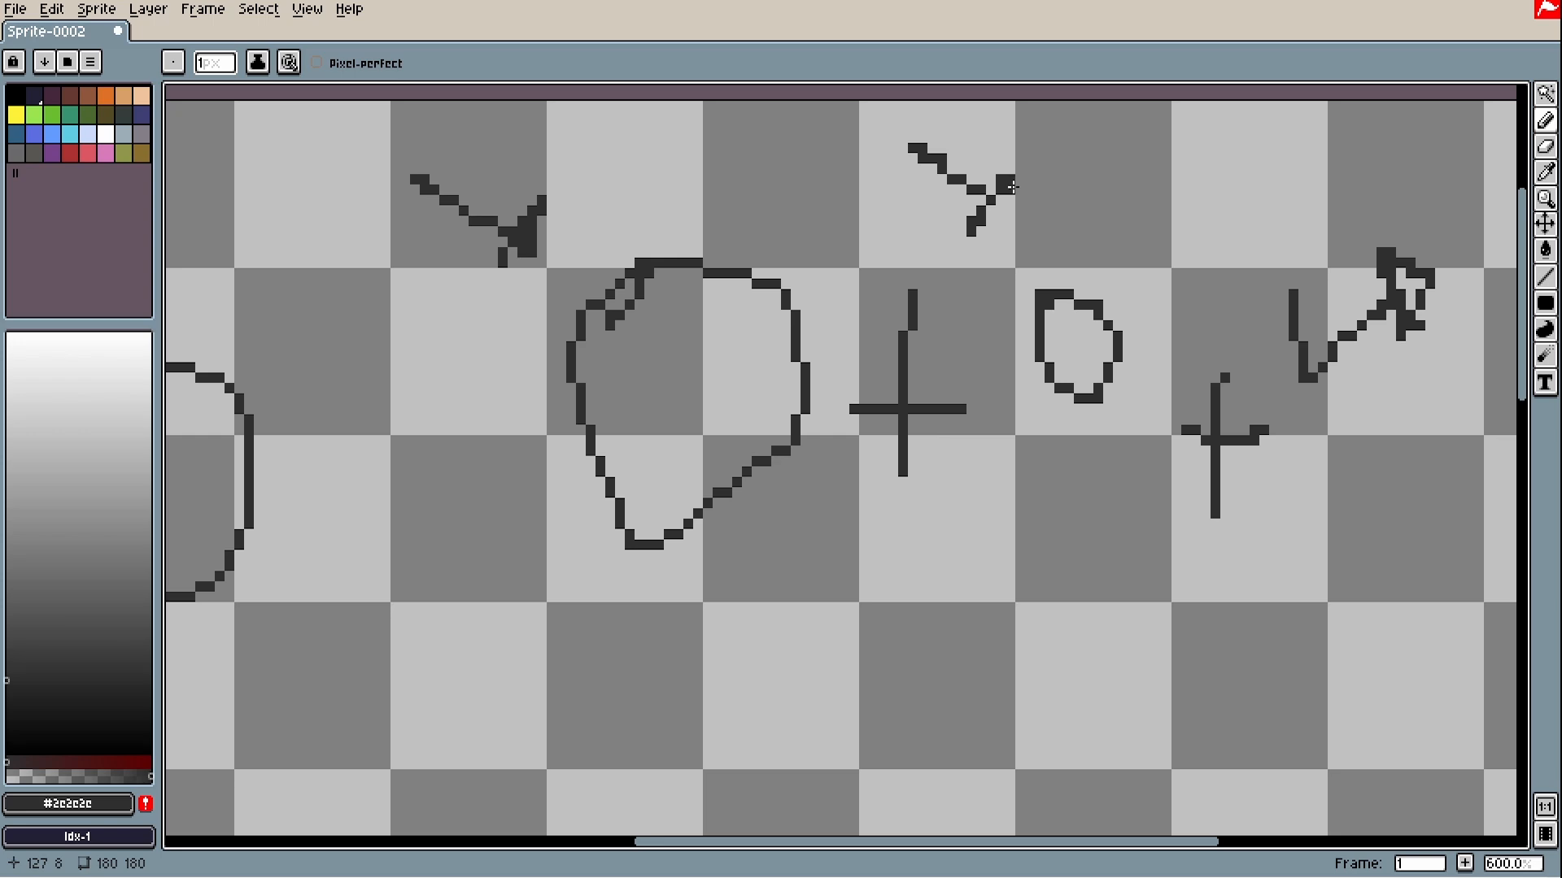
{"action": "left_click_drag", "start_coordinate": [1186, 156], "coordinate": [1269, 241]}
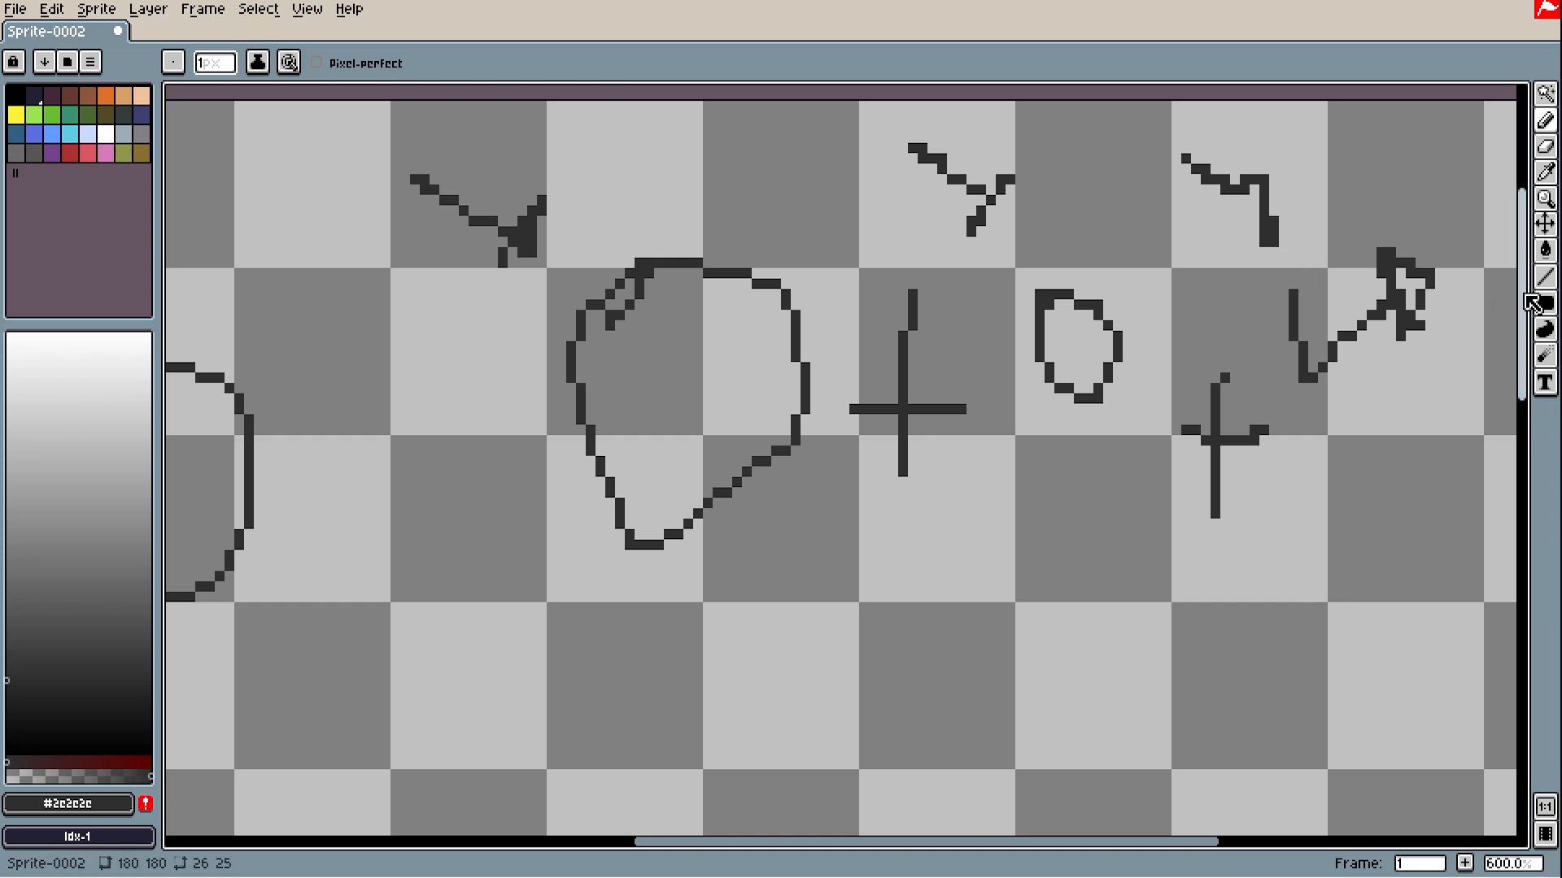
- Draw a short diagonal zigzag stroke in the top-right square, above the arrow
{"action": "left_click_drag", "start_coordinate": [1524, 336], "coordinate": [1534, 331]}
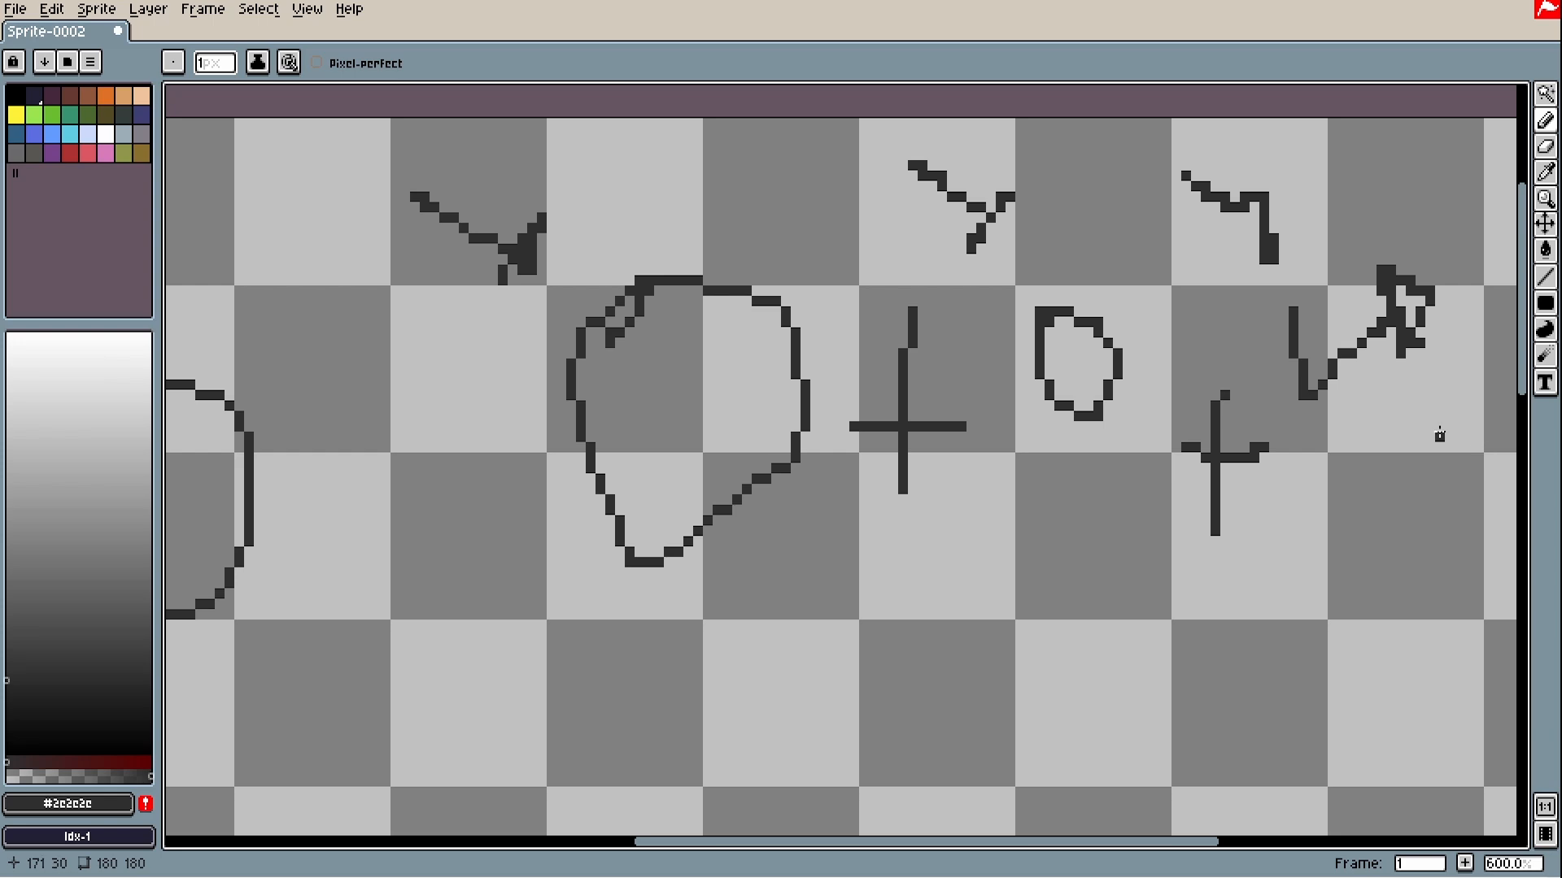
{"action": "left_click_drag", "start_coordinate": [1204, 843], "coordinate": [1267, 864]}
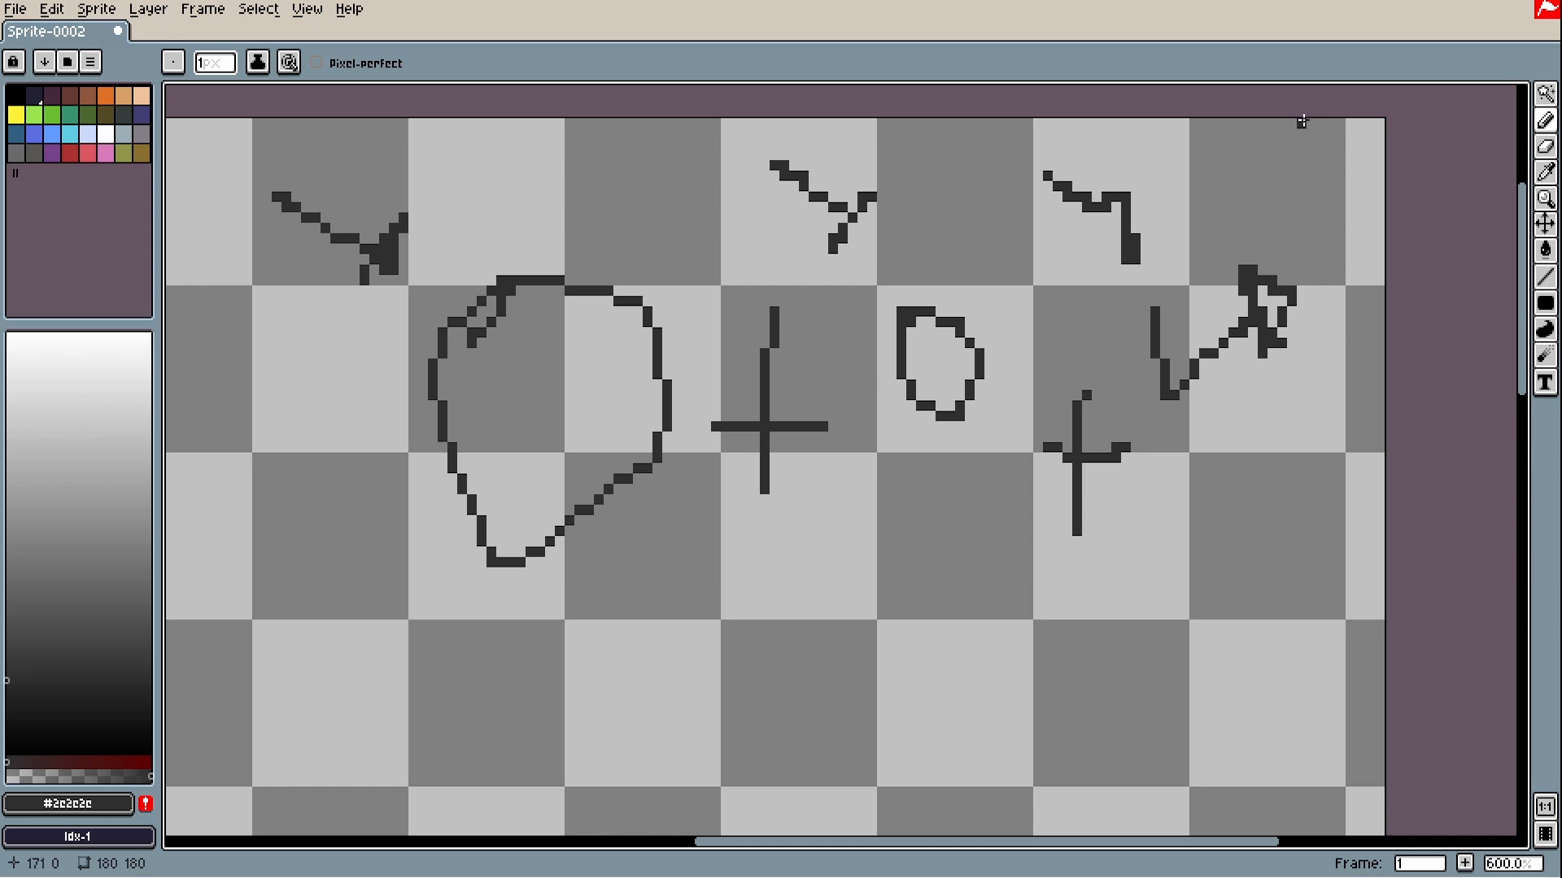
{"action": "mouse_move", "coordinate": [1311, 132]}
{"action": "left_mouse_down"}
{"action": "mouse_move", "coordinate": [1273, 179]}
{"action": "mouse_move", "coordinate": [1268, 165]}
{"action": "mouse_move", "coordinate": [1295, 196]}
{"action": "mouse_move", "coordinate": [1262, 182]}
{"action": "left_mouse_up"}
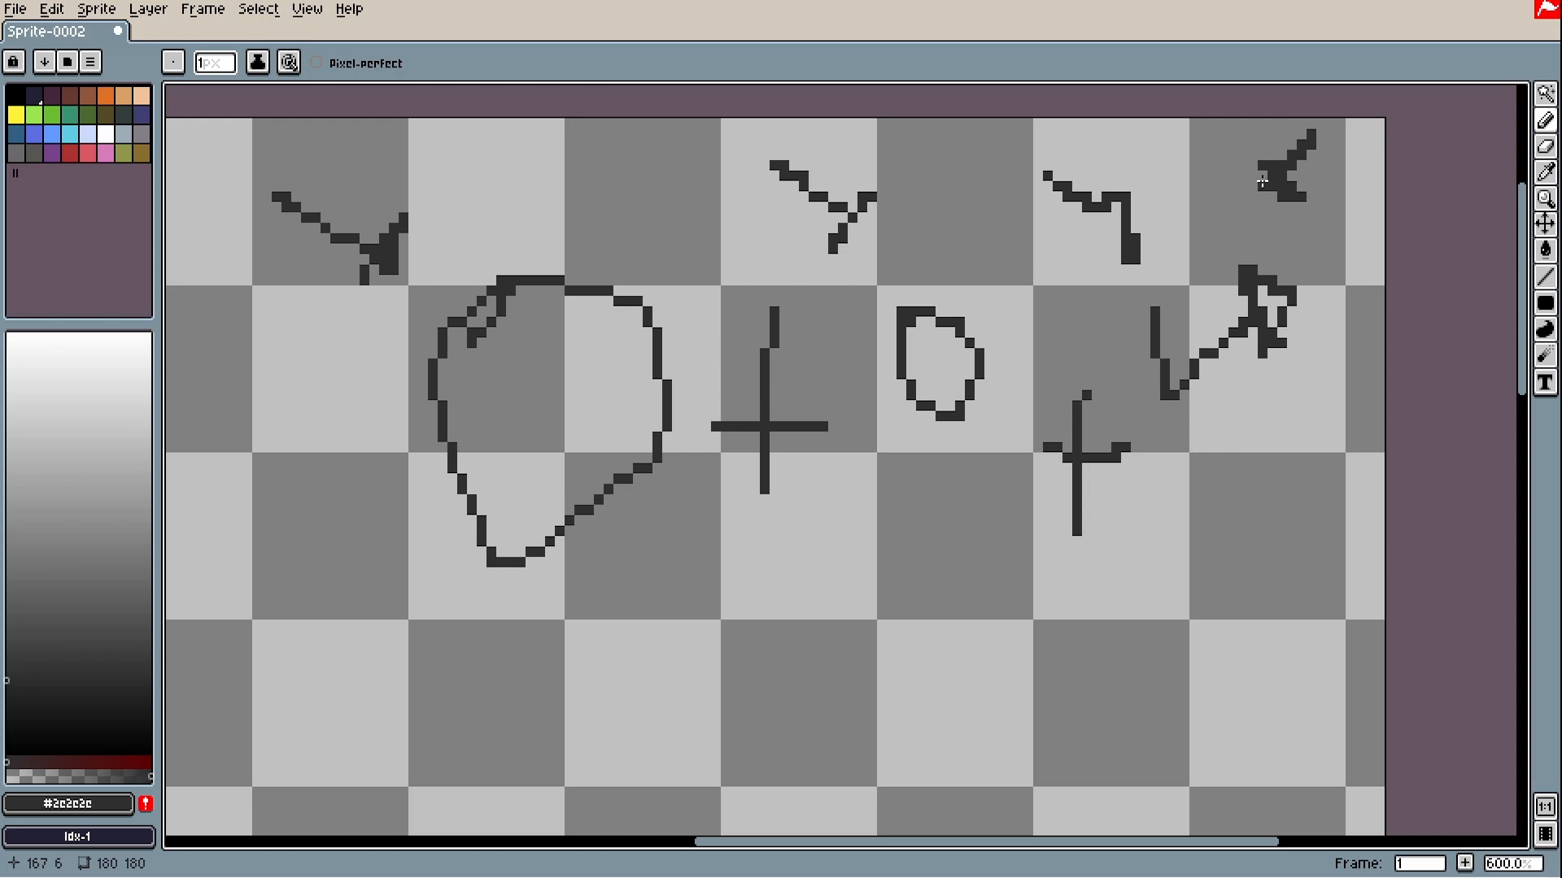
{"action": "scroll", "coordinate": [779, 445], "scroll_direction": "down", "scroll_amount": 1}
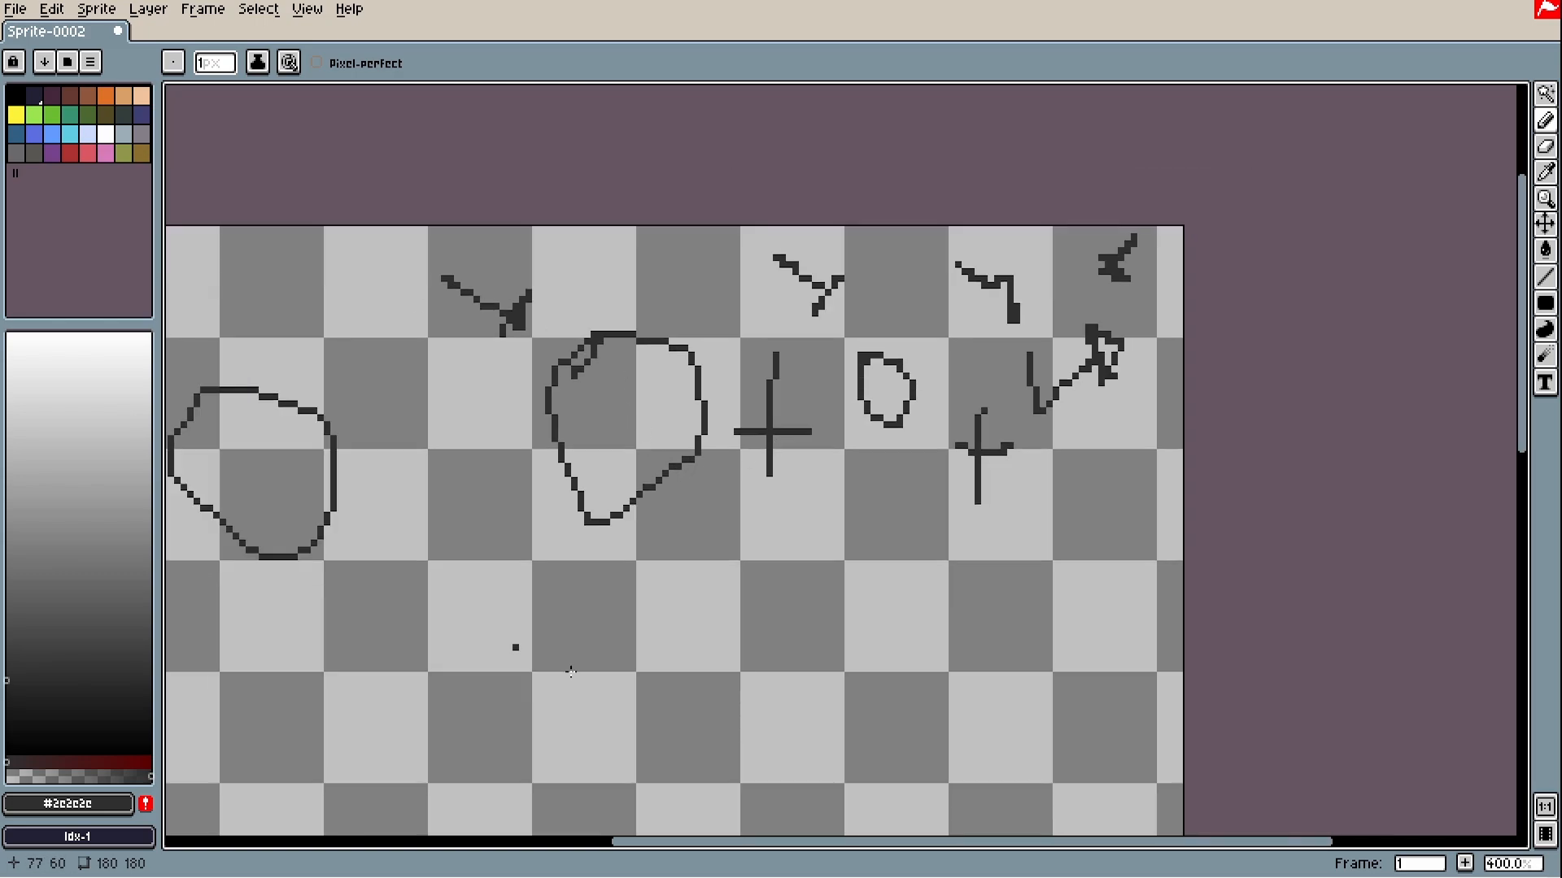
{"action": "scroll", "coordinate": [574, 275], "scroll_direction": "up", "scroll_amount": 1}
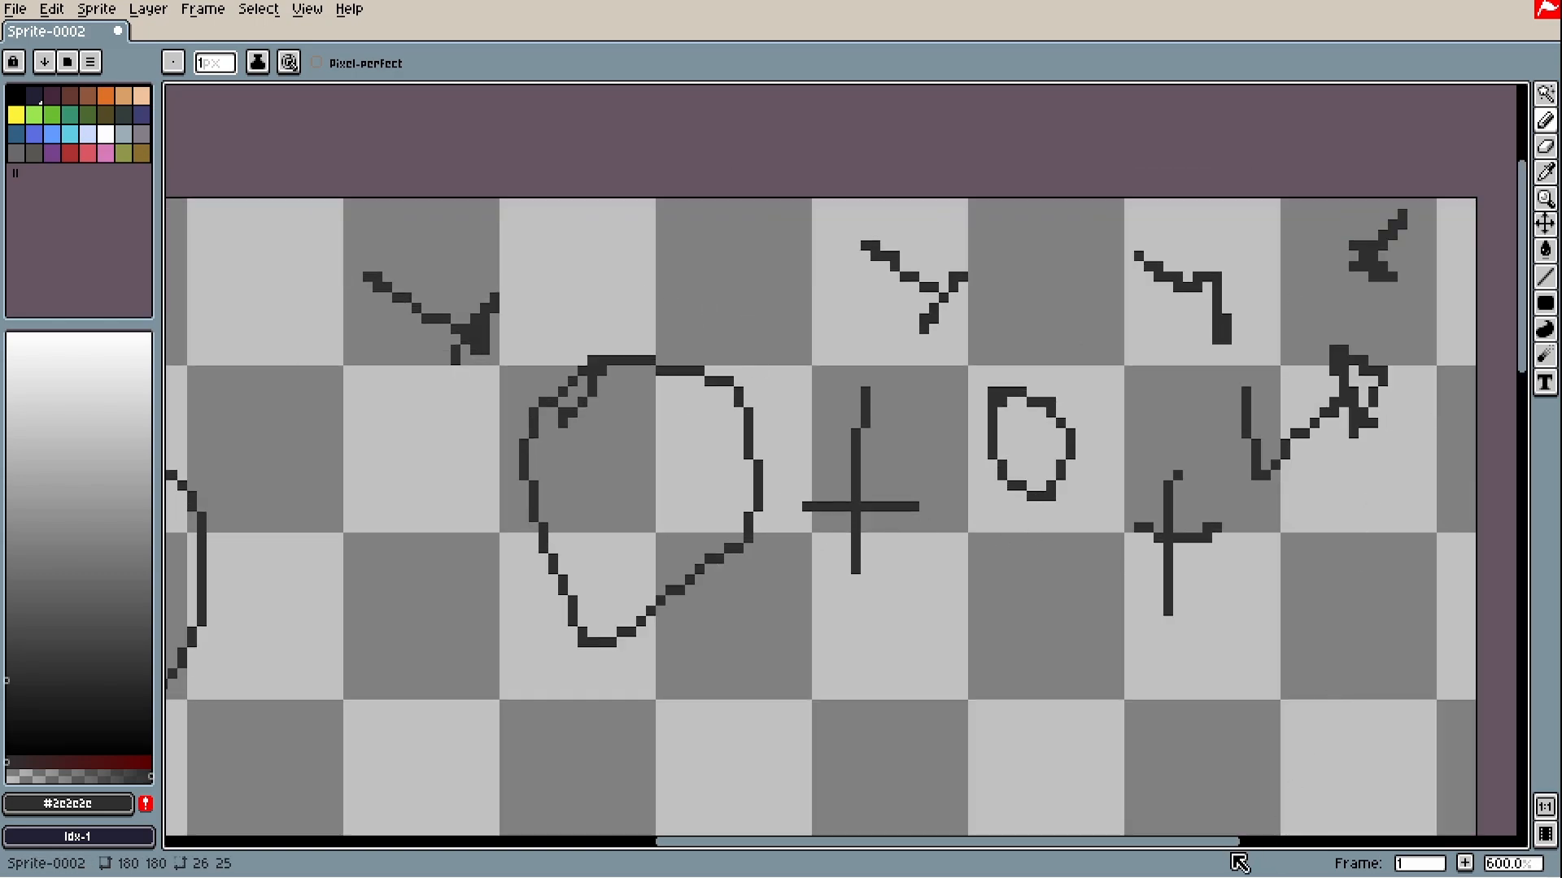
{"action": "left_click_drag", "start_coordinate": [1229, 842], "coordinate": [1300, 843]}
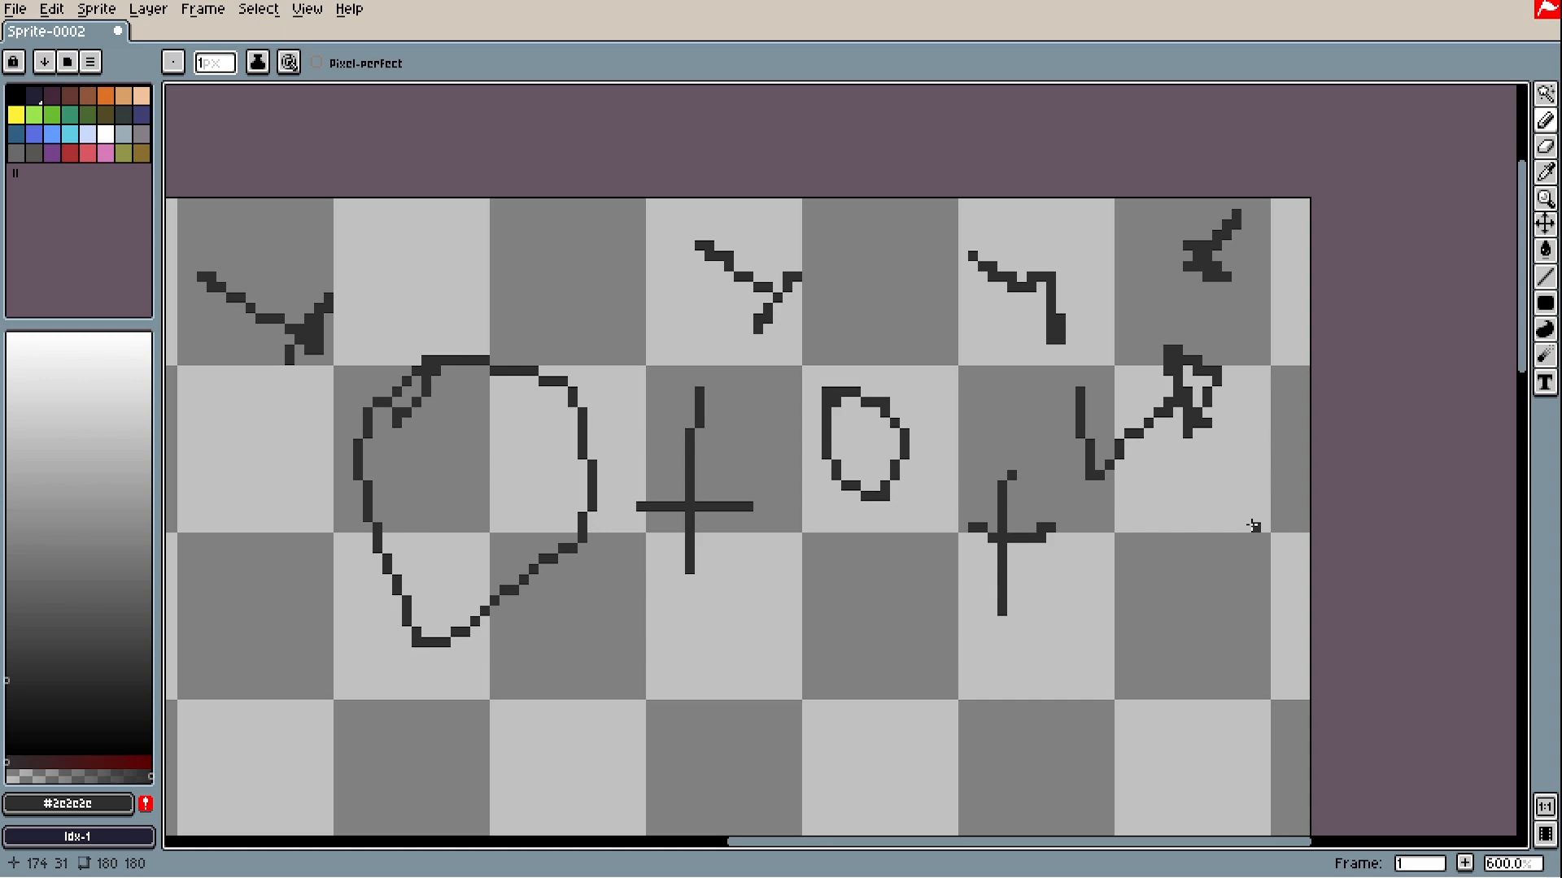
{"action": "scroll", "coordinate": [1253, 526], "scroll_direction": "down", "scroll_amount": 3}
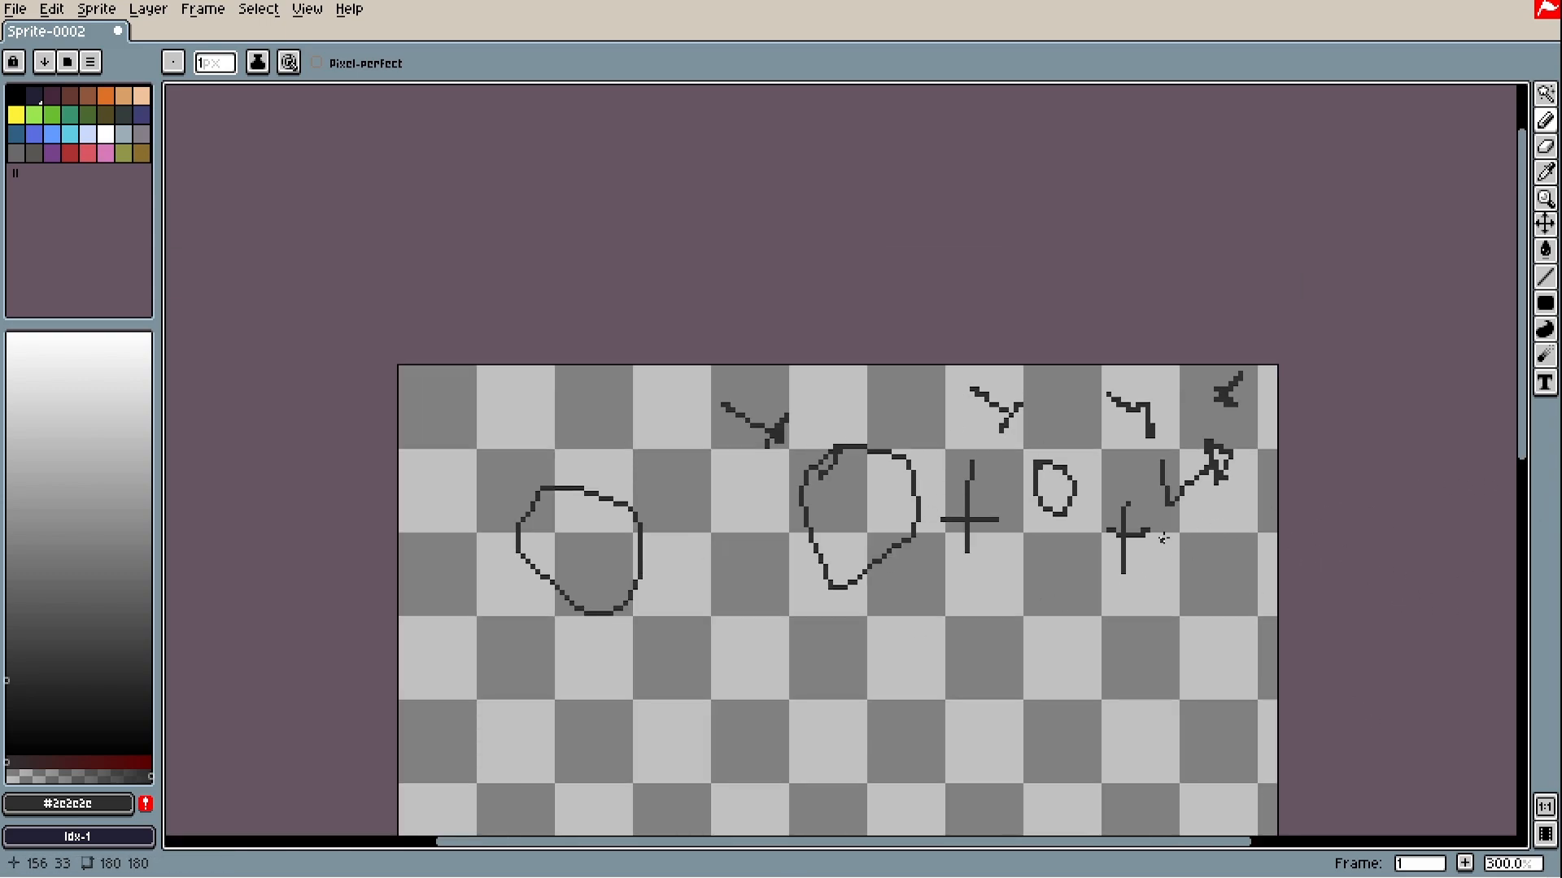
{"action": "scroll", "coordinate": [1334, 512], "scroll_direction": "up", "scroll_amount": 4}
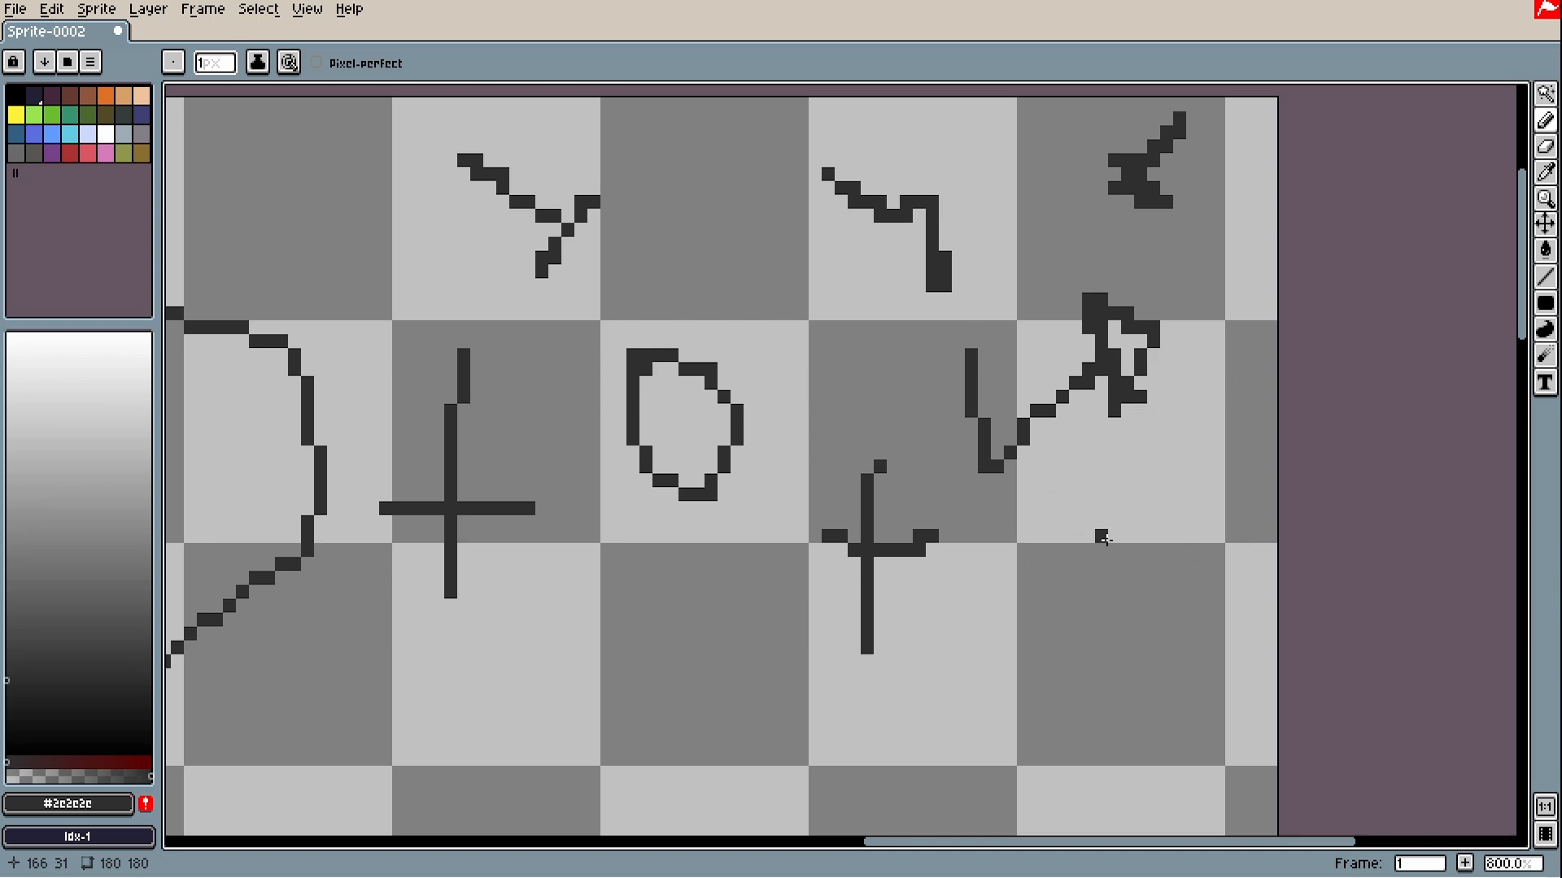
{"action": "left_click_drag", "start_coordinate": [1295, 842], "coordinate": [1193, 842]}
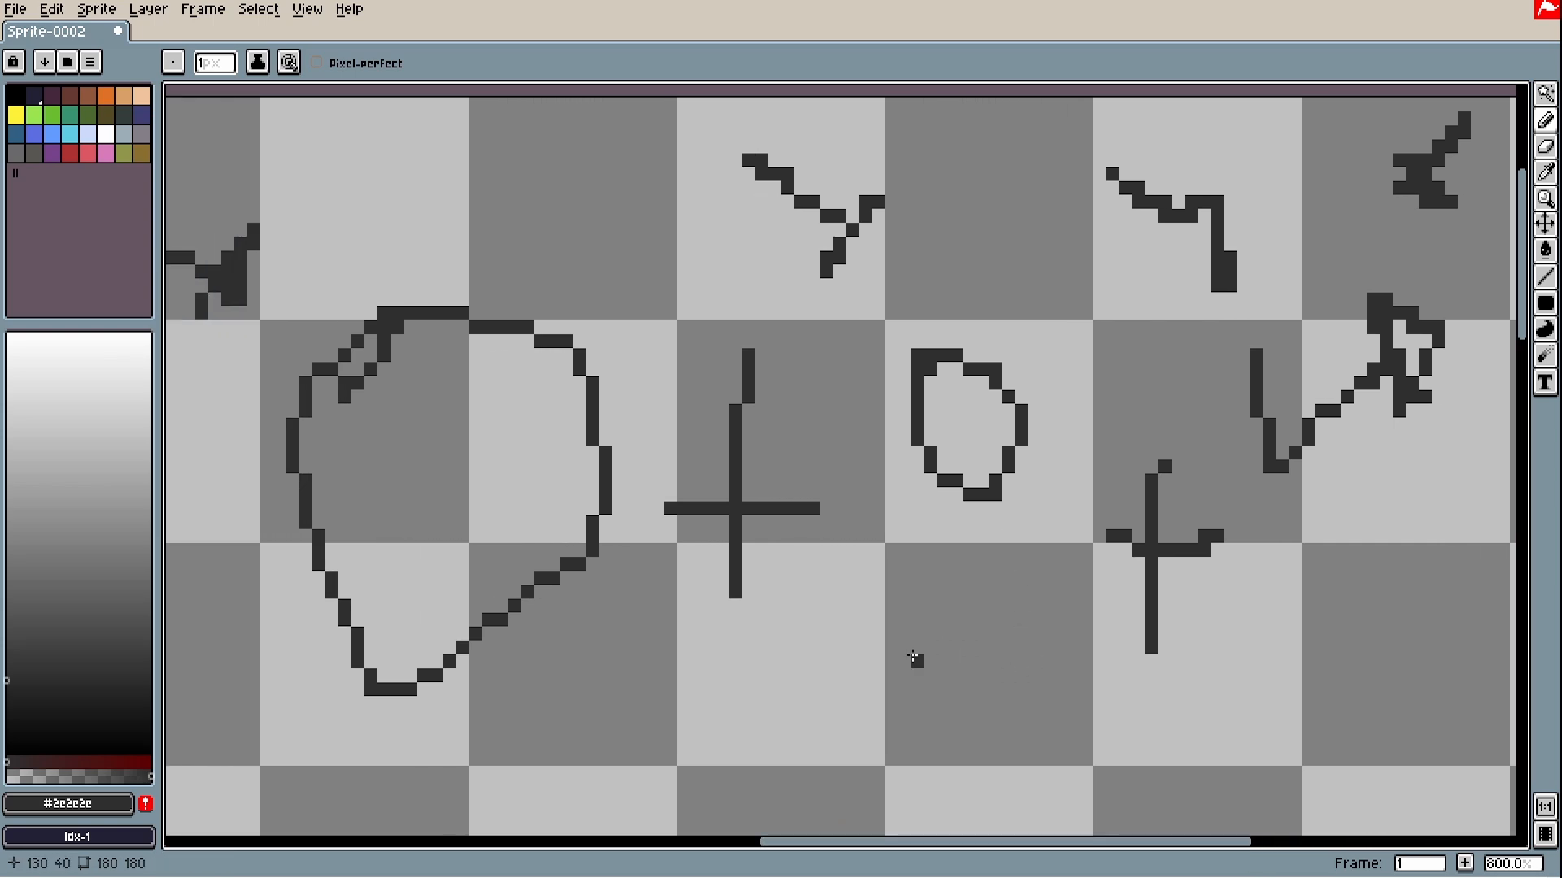
{"action": "scroll", "coordinate": [915, 658], "scroll_direction": "down", "scroll_amount": 5}
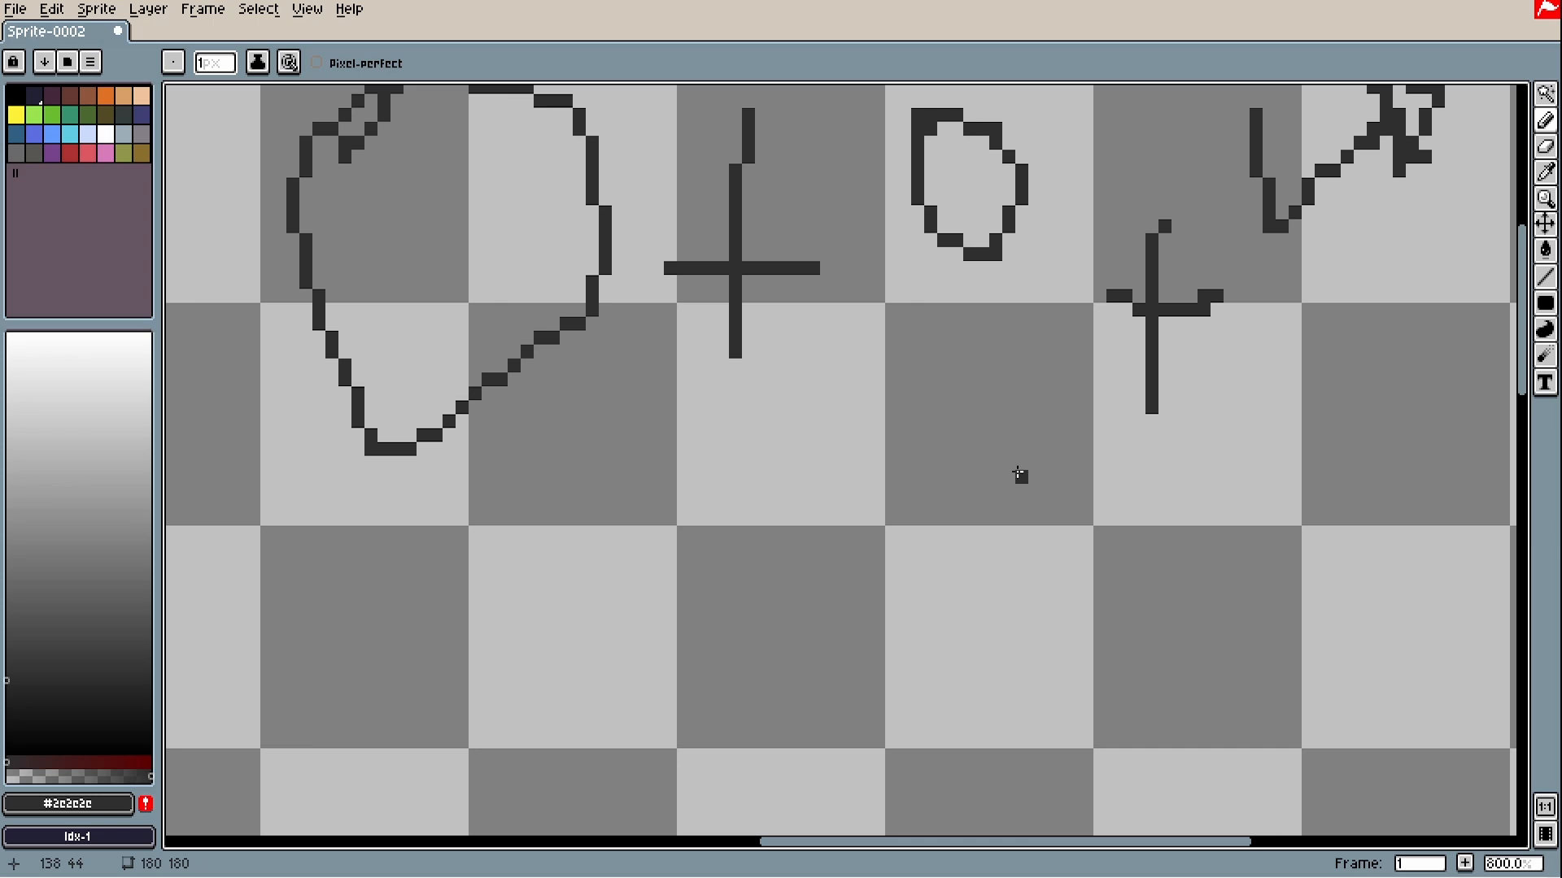
{"action": "left_click_drag", "start_coordinate": [895, 842], "coordinate": [734, 841]}
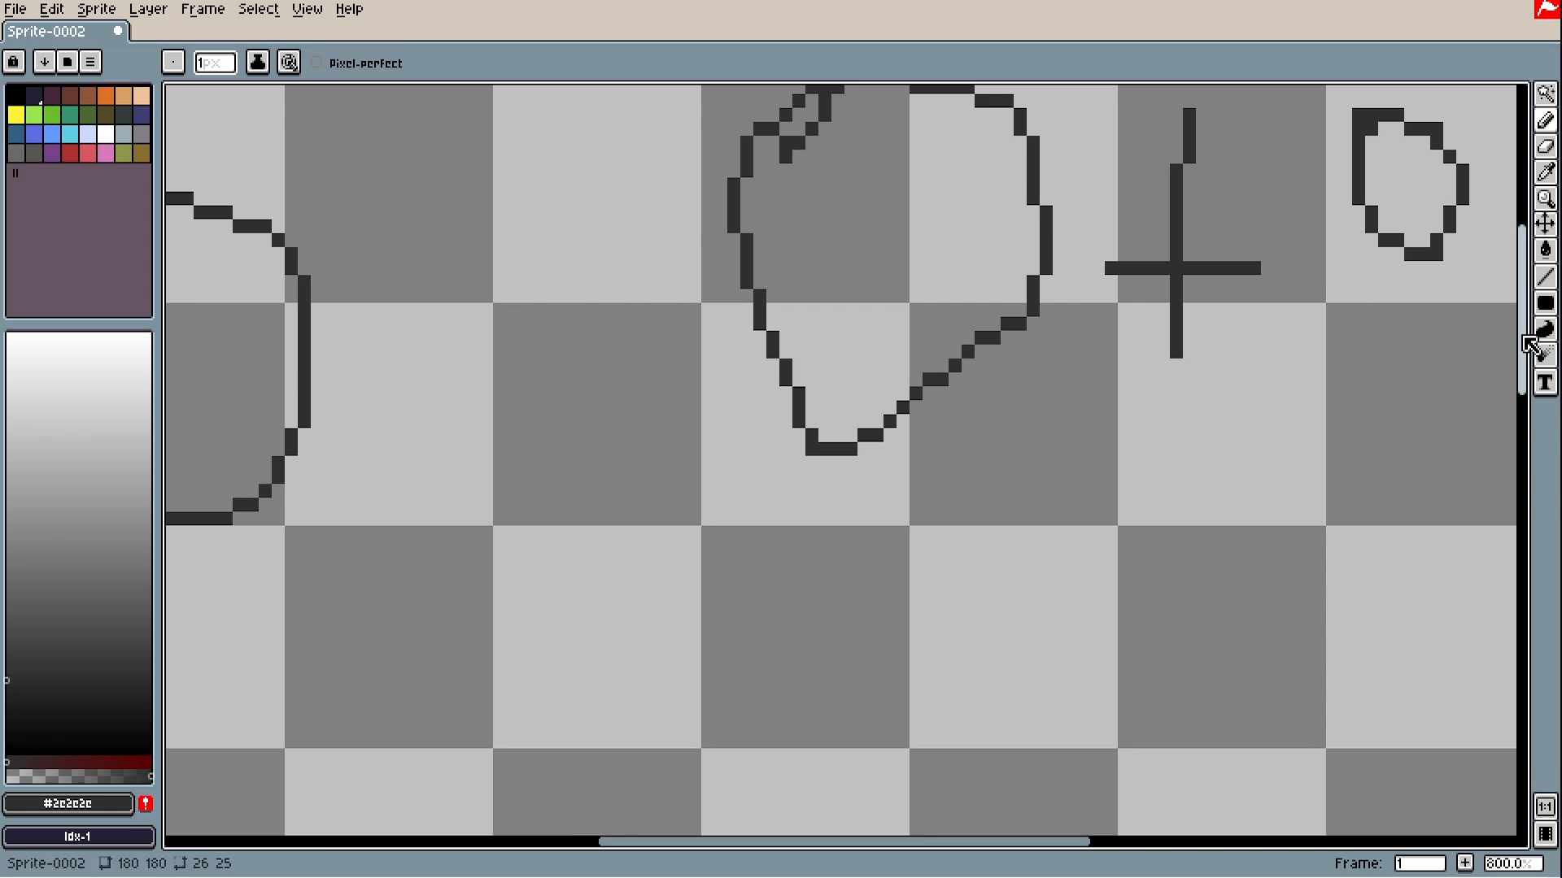
{"action": "left_click_drag", "start_coordinate": [1523, 339], "coordinate": [1523, 299]}
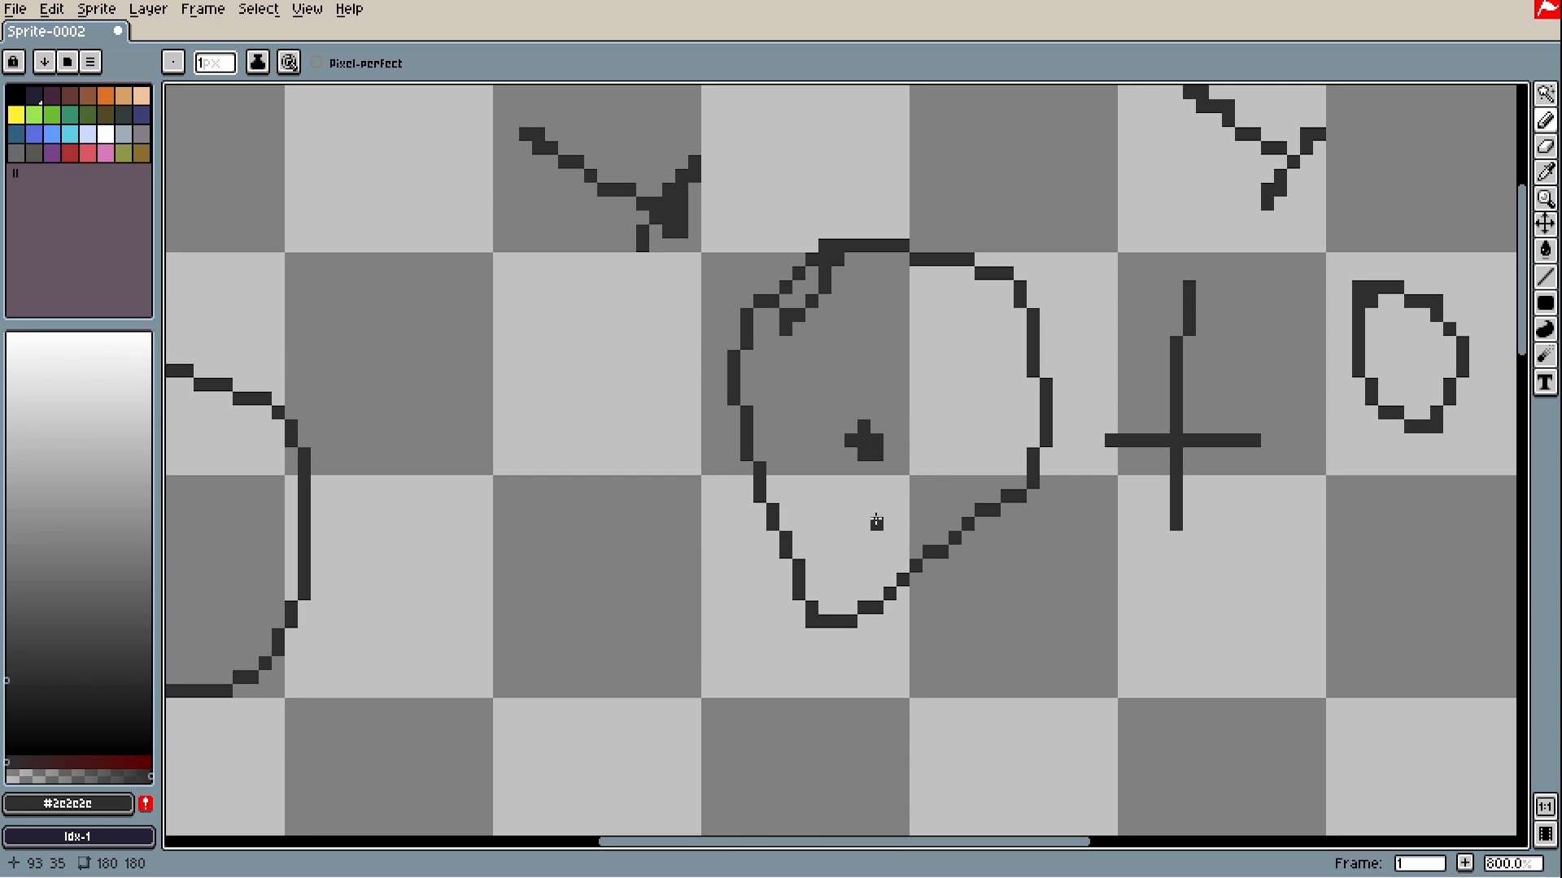
{"action": "left_click_drag", "start_coordinate": [867, 505], "coordinate": [1140, 524]}
{"action": "key", "text": "ctrl+z"}
{"action": "key", "text": "ctrl+z"}
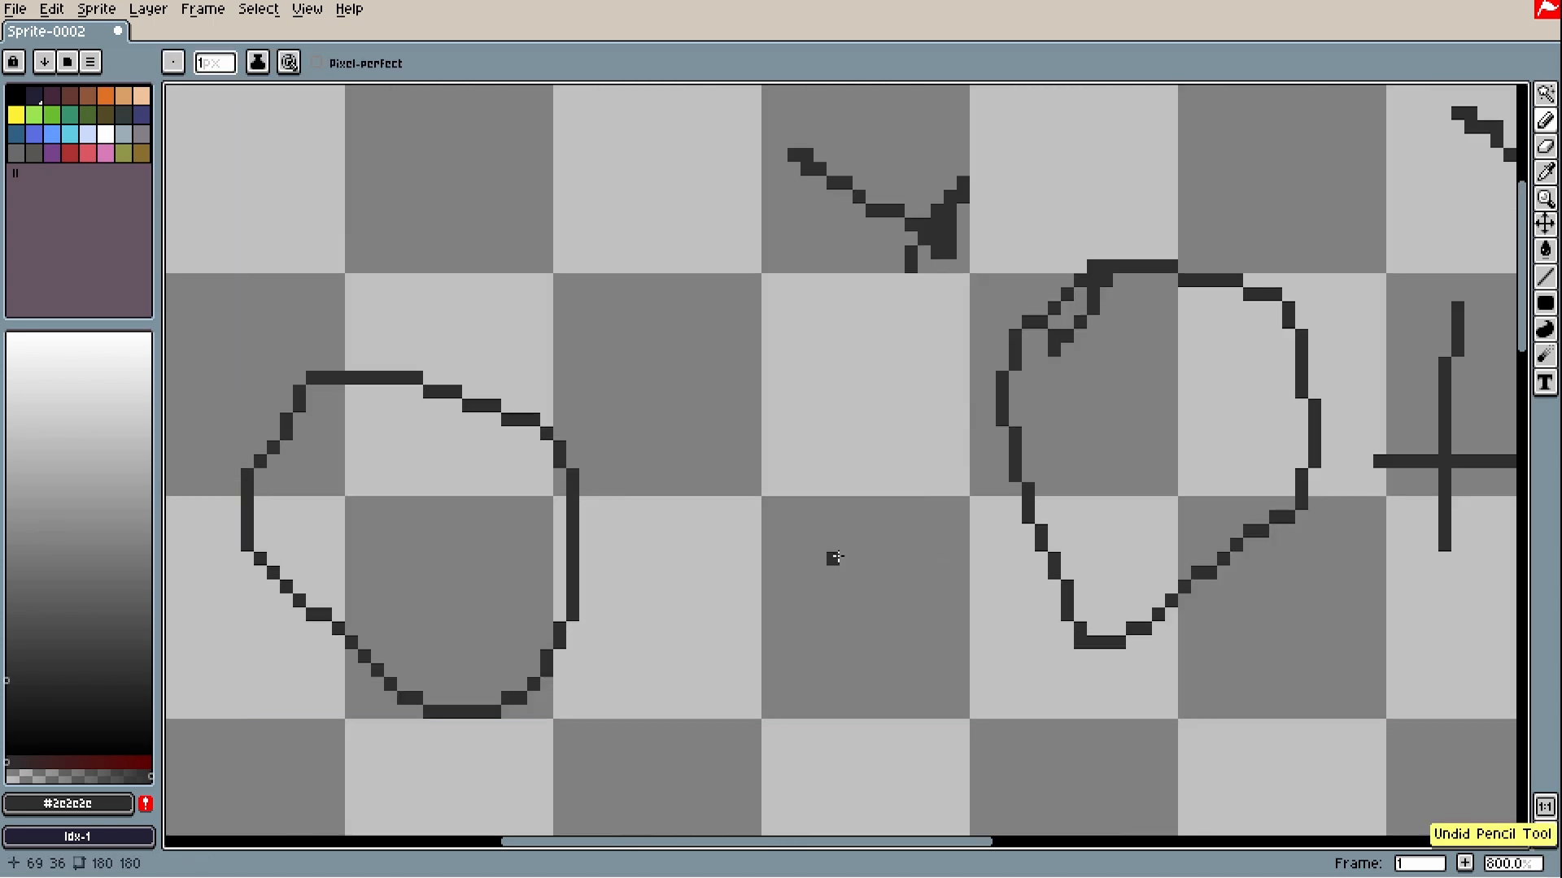
{"action": "mouse_move", "coordinate": [832, 558]}
{"action": "left_mouse_down"}
{"action": "mouse_move", "coordinate": [1097, 558]}
{"action": "mouse_move", "coordinate": [1082, 543]}
{"action": "left_mouse_up"}
{"action": "key", "text": "ctrl+z"}
{"action": "scroll", "coordinate": [894, 662], "scroll_direction": "down", "scroll_amount": 3}
- Pick a darker grey drawing colour and widen the brush to 3 pixels
{"action": "left_click_drag", "start_coordinate": [896, 662], "coordinate": [831, 318]}
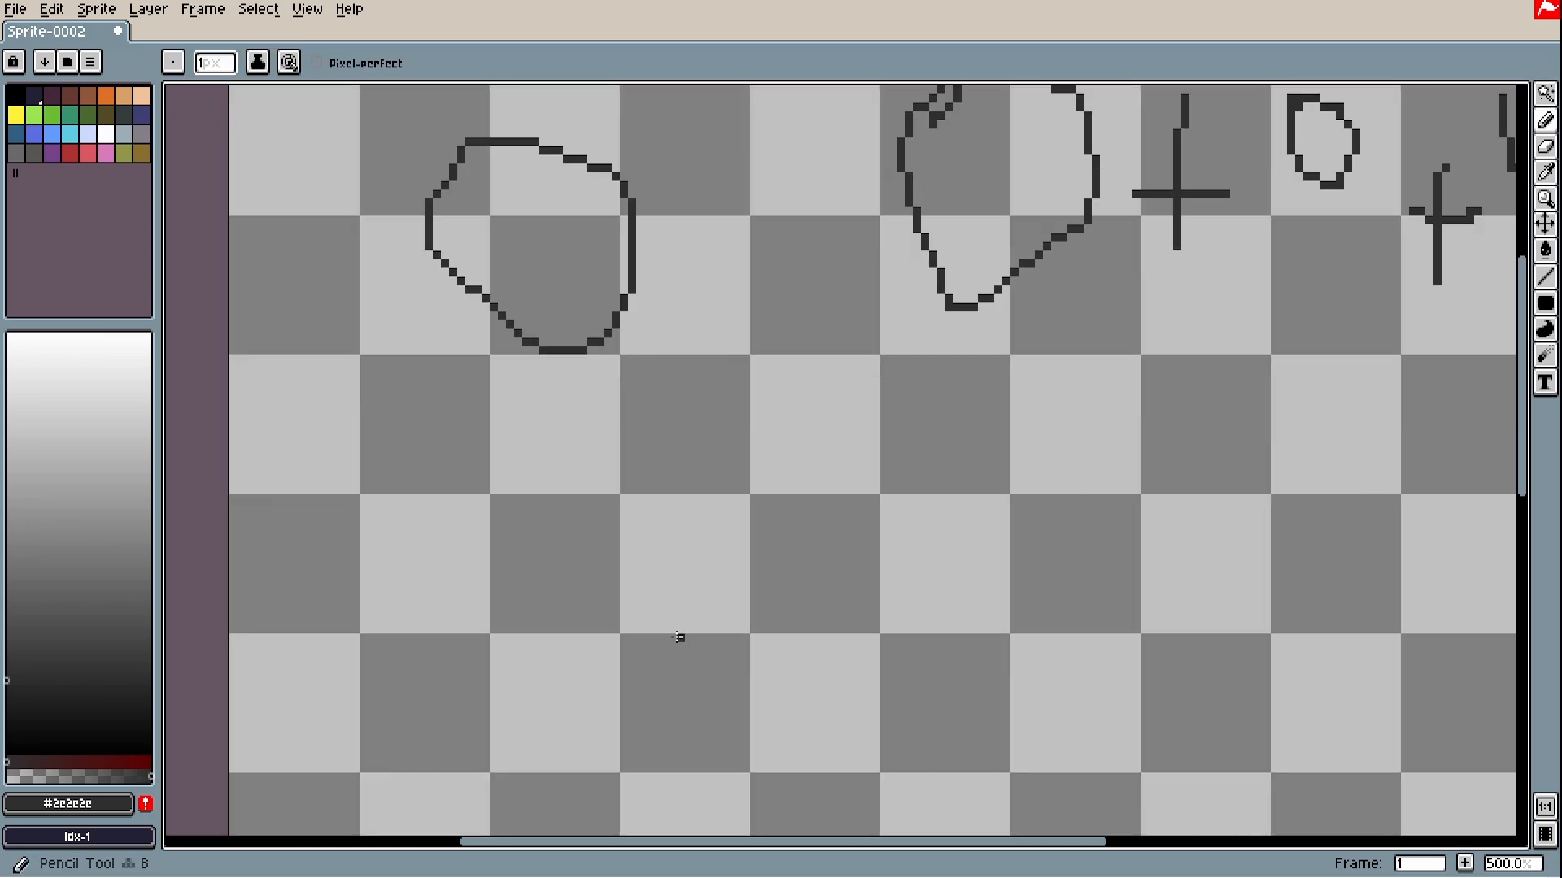
{"action": "left_click", "coordinate": [109, 707]}
{"action": "key", "text": "plus"}
{"action": "key", "text": "plus"}
- Paint the box faces in dark greys: lighter top, darker front and side
{"action": "left_click_drag", "start_coordinate": [761, 655], "coordinate": [715, 568]}
{"action": "scroll", "coordinate": [714, 569], "scroll_direction": "down", "scroll_amount": 1}
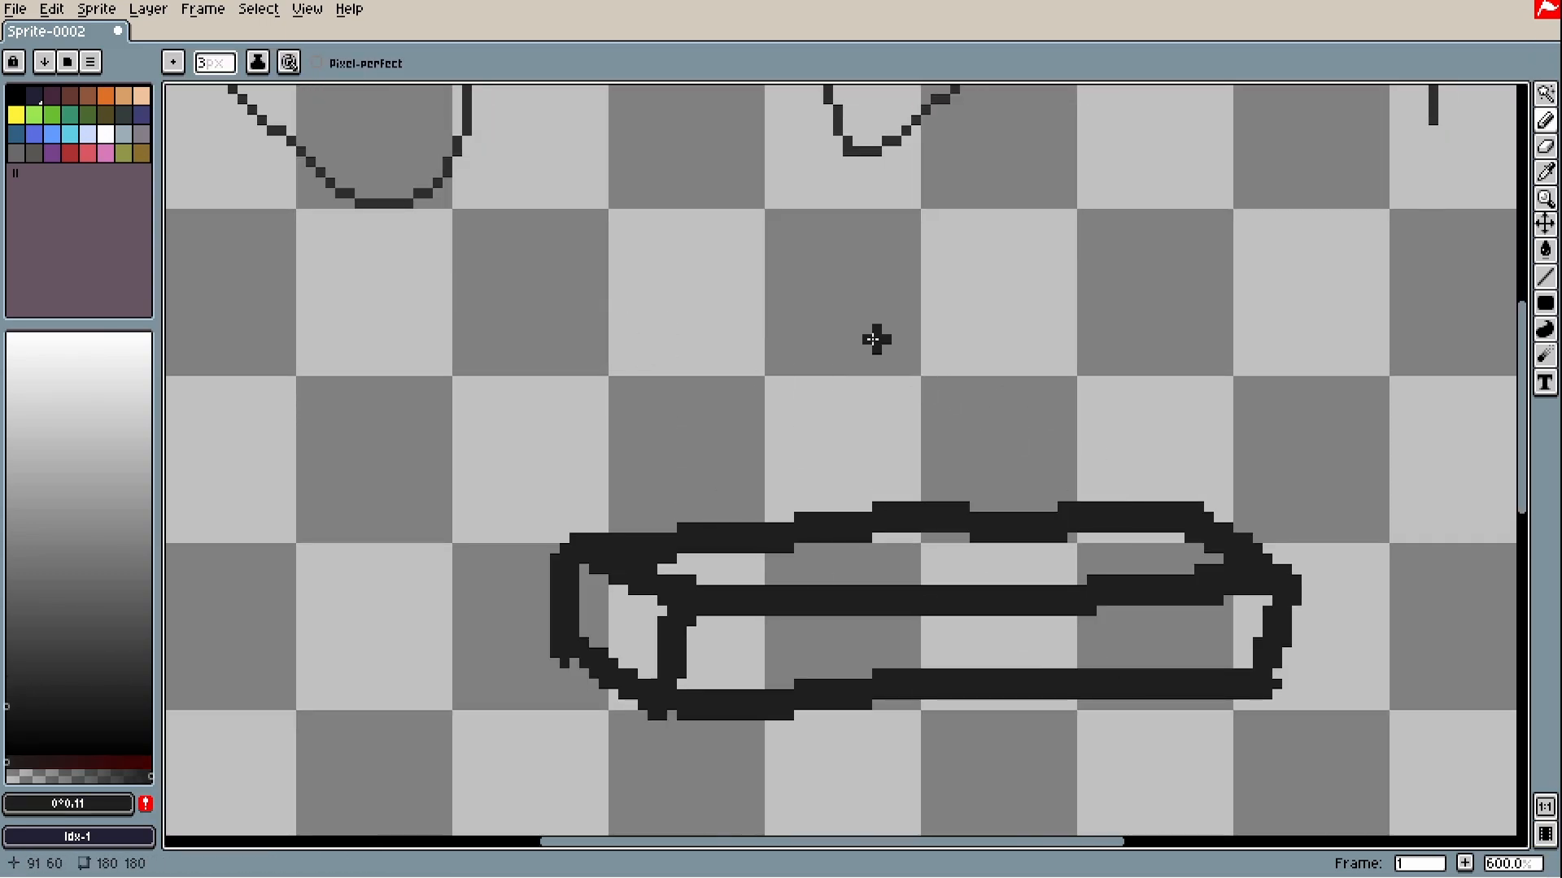
{"action": "left_click_drag", "start_coordinate": [845, 341], "coordinate": [734, 615]}
{"action": "scroll", "coordinate": [773, 488], "scroll_direction": "up", "scroll_amount": 1}
{"action": "left_click_drag", "start_coordinate": [851, 505], "coordinate": [869, 472]}
{"action": "scroll", "coordinate": [874, 520], "scroll_direction": "down", "scroll_amount": 2}
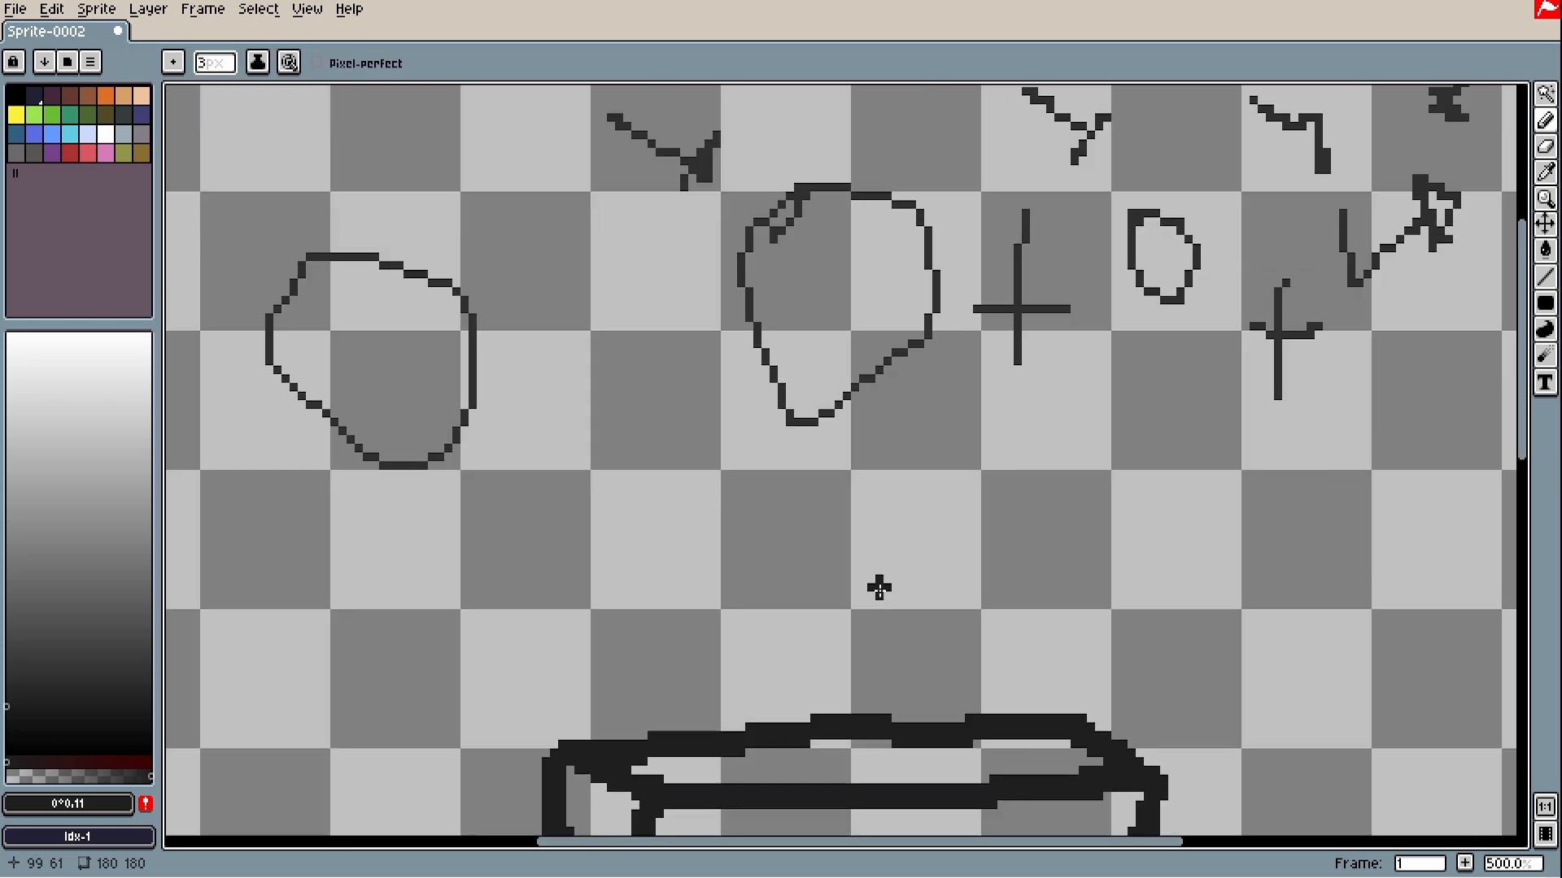
{"action": "left_click_drag", "start_coordinate": [882, 725], "coordinate": [854, 562]}
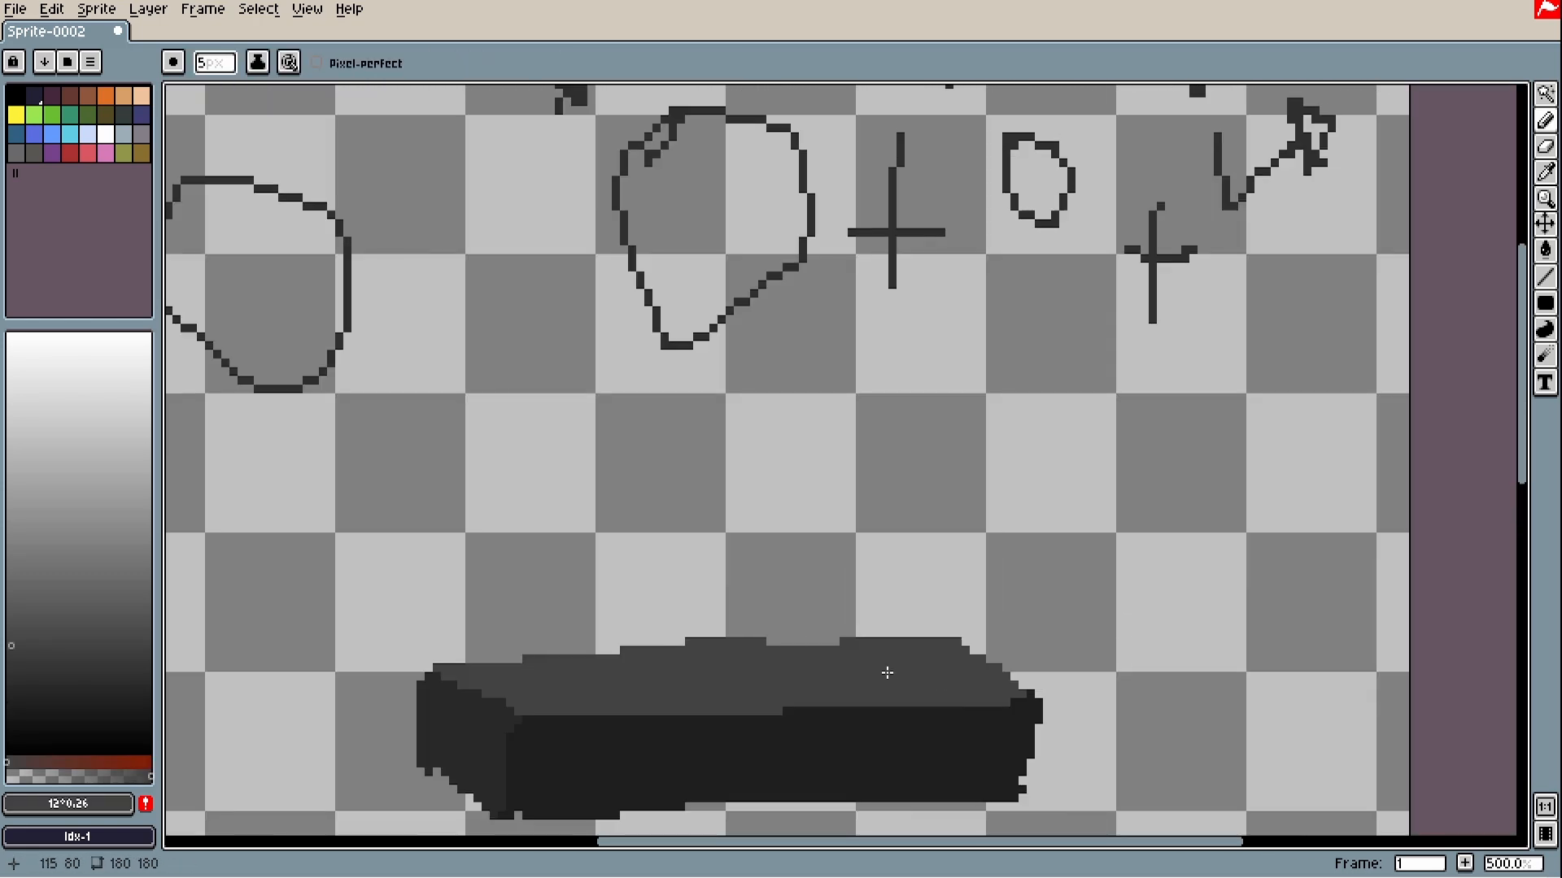
{"action": "left_click_drag", "start_coordinate": [750, 655], "coordinate": [1168, 551]}
{"action": "scroll", "coordinate": [954, 586], "scroll_direction": "up", "scroll_amount": 2}
{"action": "left_click", "coordinate": [918, 583], "text": "alt"}
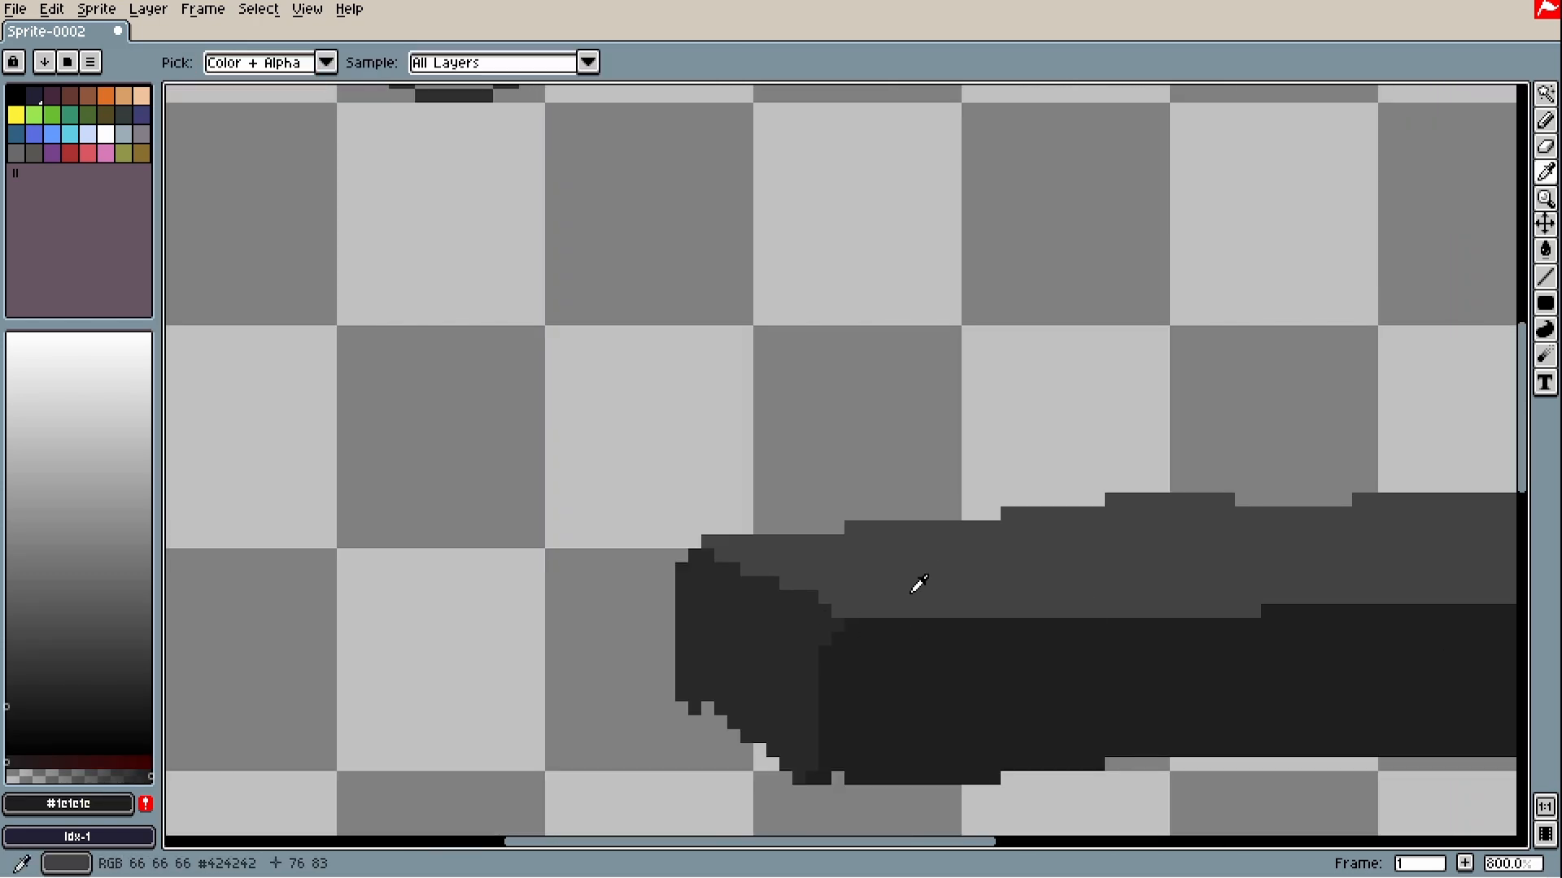
{"action": "left_click_drag", "start_coordinate": [929, 583], "coordinate": [1020, 611]}
{"action": "key", "text": "ctrl+z"}
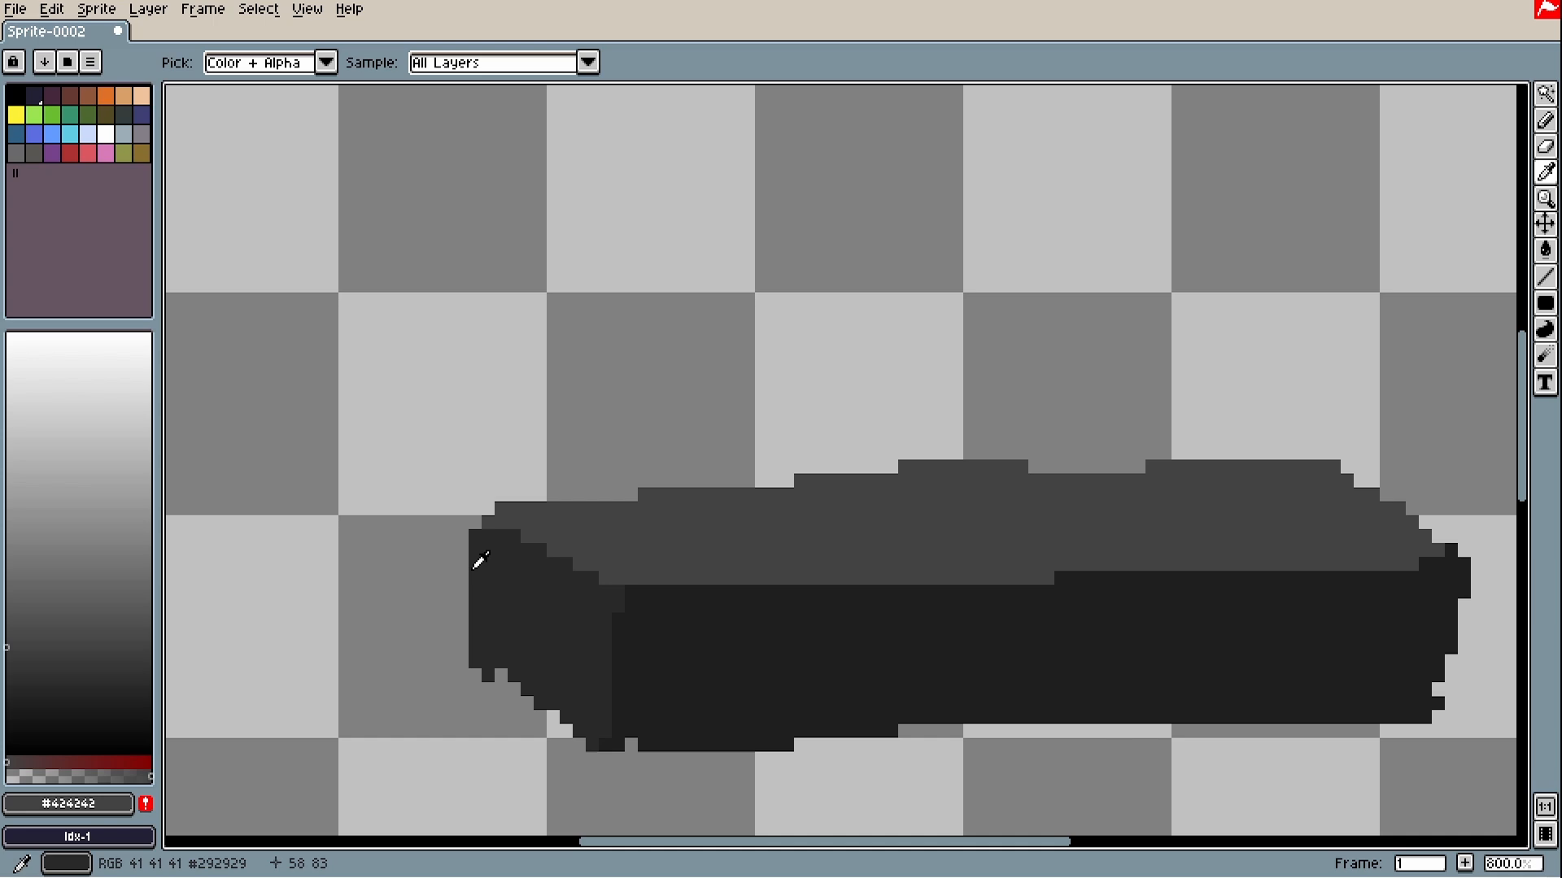
{"action": "left_click", "coordinate": [509, 582], "text": "alt"}
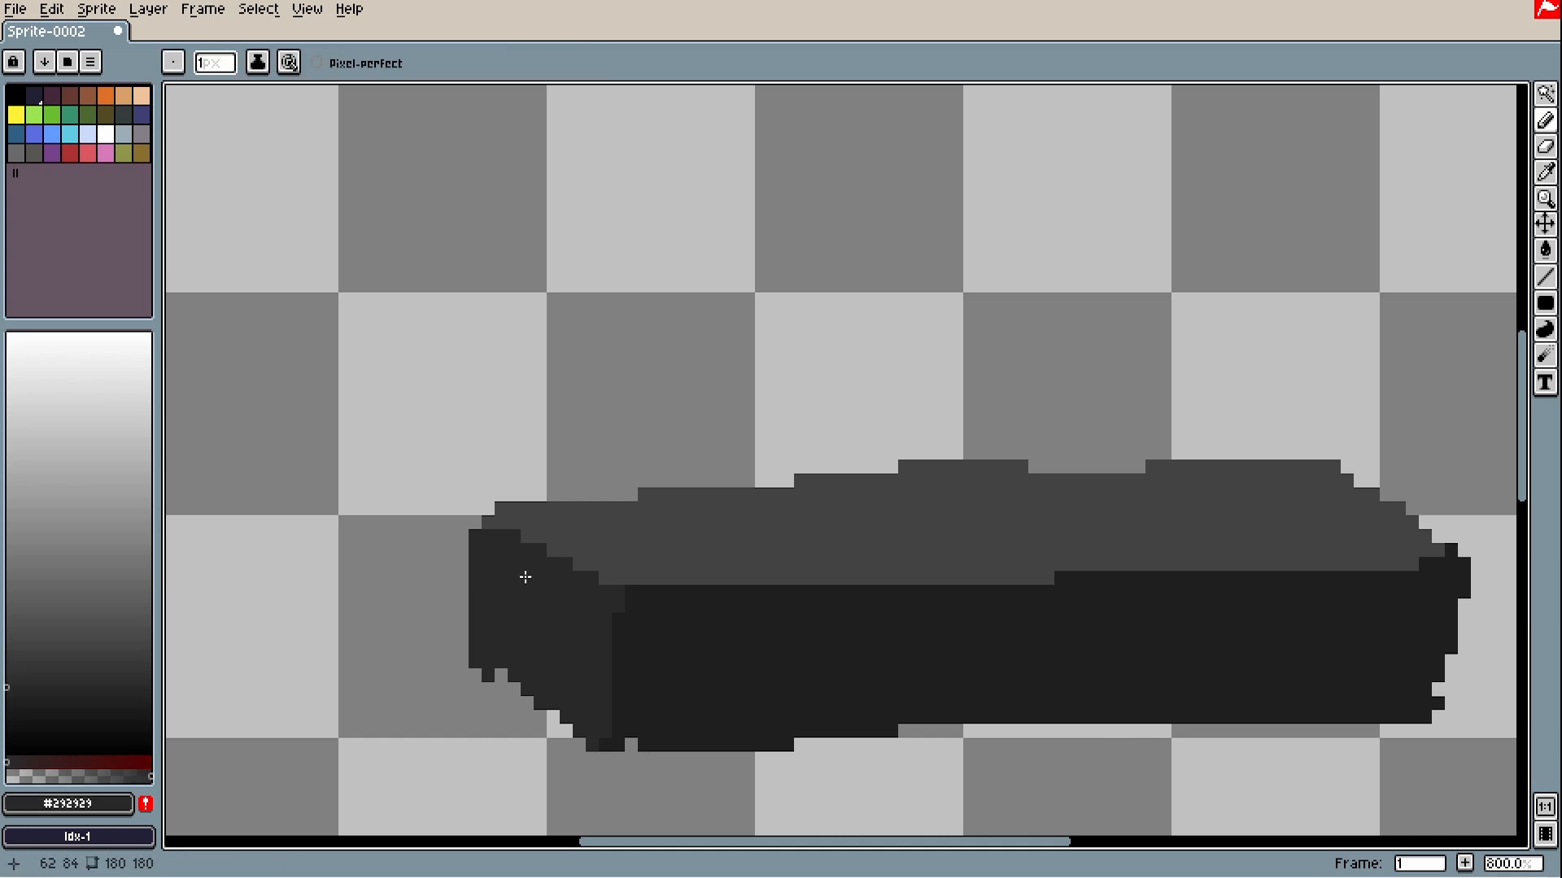
{"action": "scroll", "coordinate": [526, 577], "scroll_direction": "down", "scroll_amount": 2}
{"action": "scroll", "coordinate": [934, 424], "scroll_direction": "down", "scroll_amount": 1}
{"action": "scroll", "coordinate": [877, 508], "scroll_direction": "up", "scroll_amount": 1}
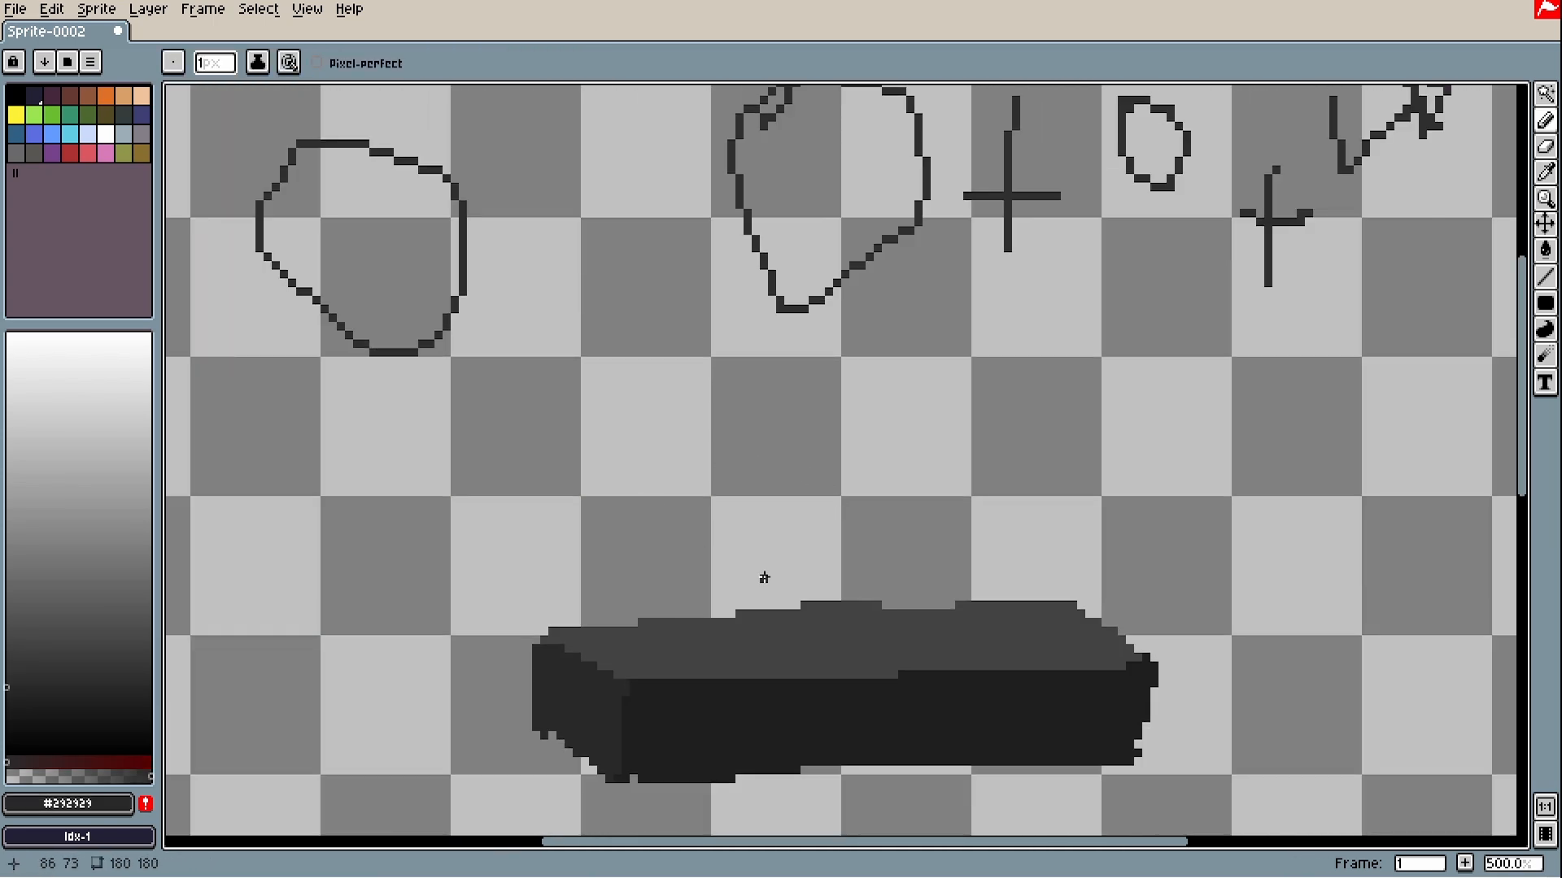
{"action": "left_click_drag", "start_coordinate": [1046, 597], "coordinate": [1025, 546]}
{"action": "scroll", "coordinate": [1155, 569], "scroll_direction": "up", "scroll_amount": 2}
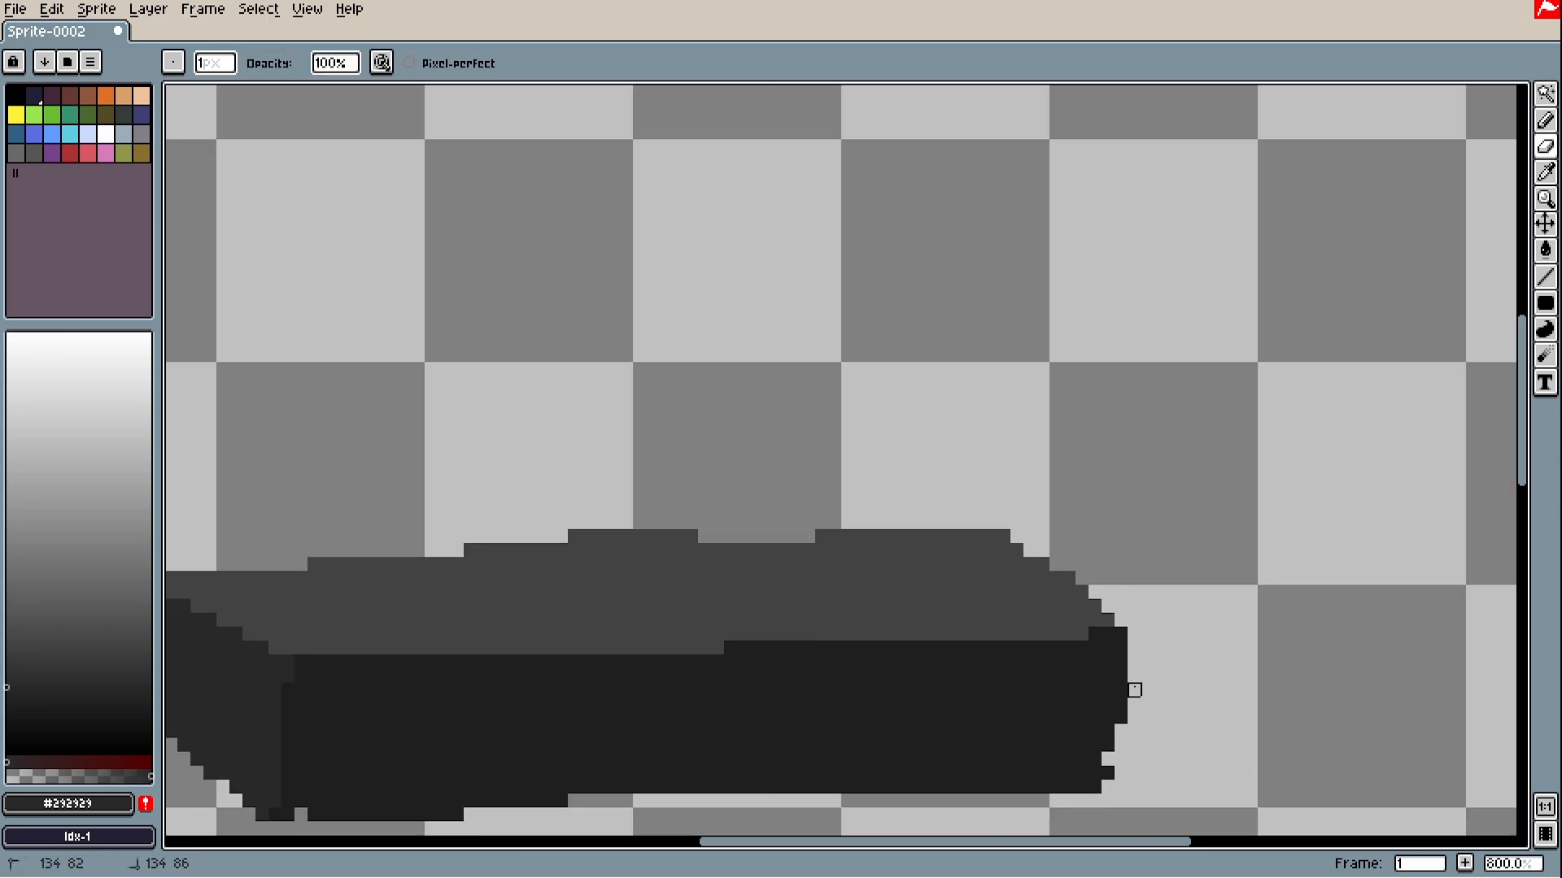
{"action": "left_click_drag", "start_coordinate": [1134, 732], "coordinate": [1134, 545]}
{"action": "scroll", "coordinate": [1249, 569], "scroll_direction": "down", "scroll_amount": 3}
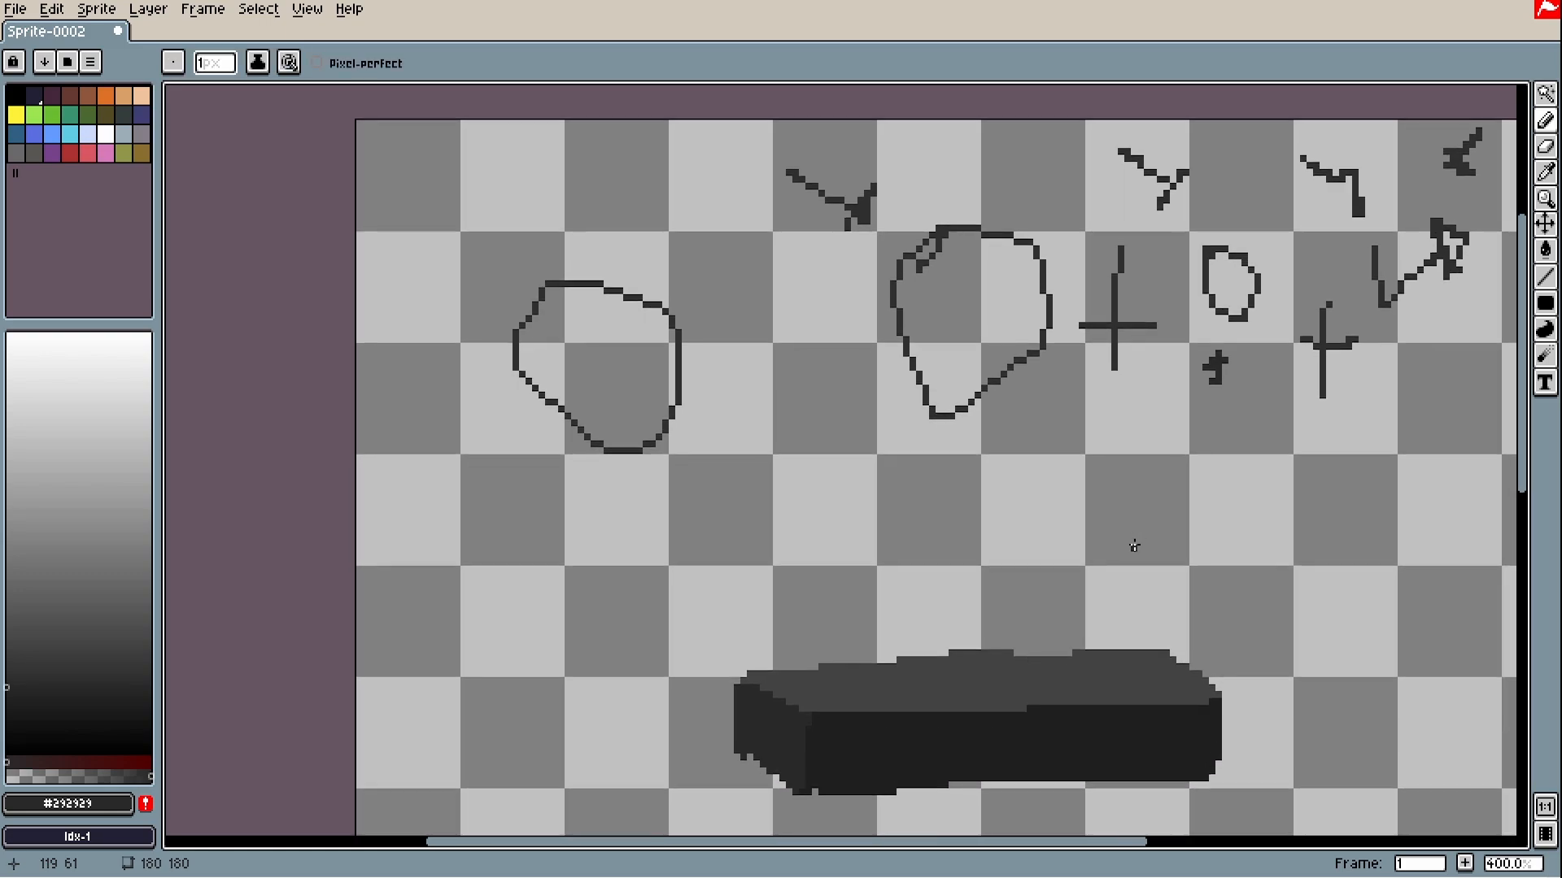
{"action": "key", "text": "ctrl+z"}
{"action": "key", "text": "b"}
{"action": "scroll", "coordinate": [1010, 581], "scroll_direction": "up", "scroll_amount": 2}
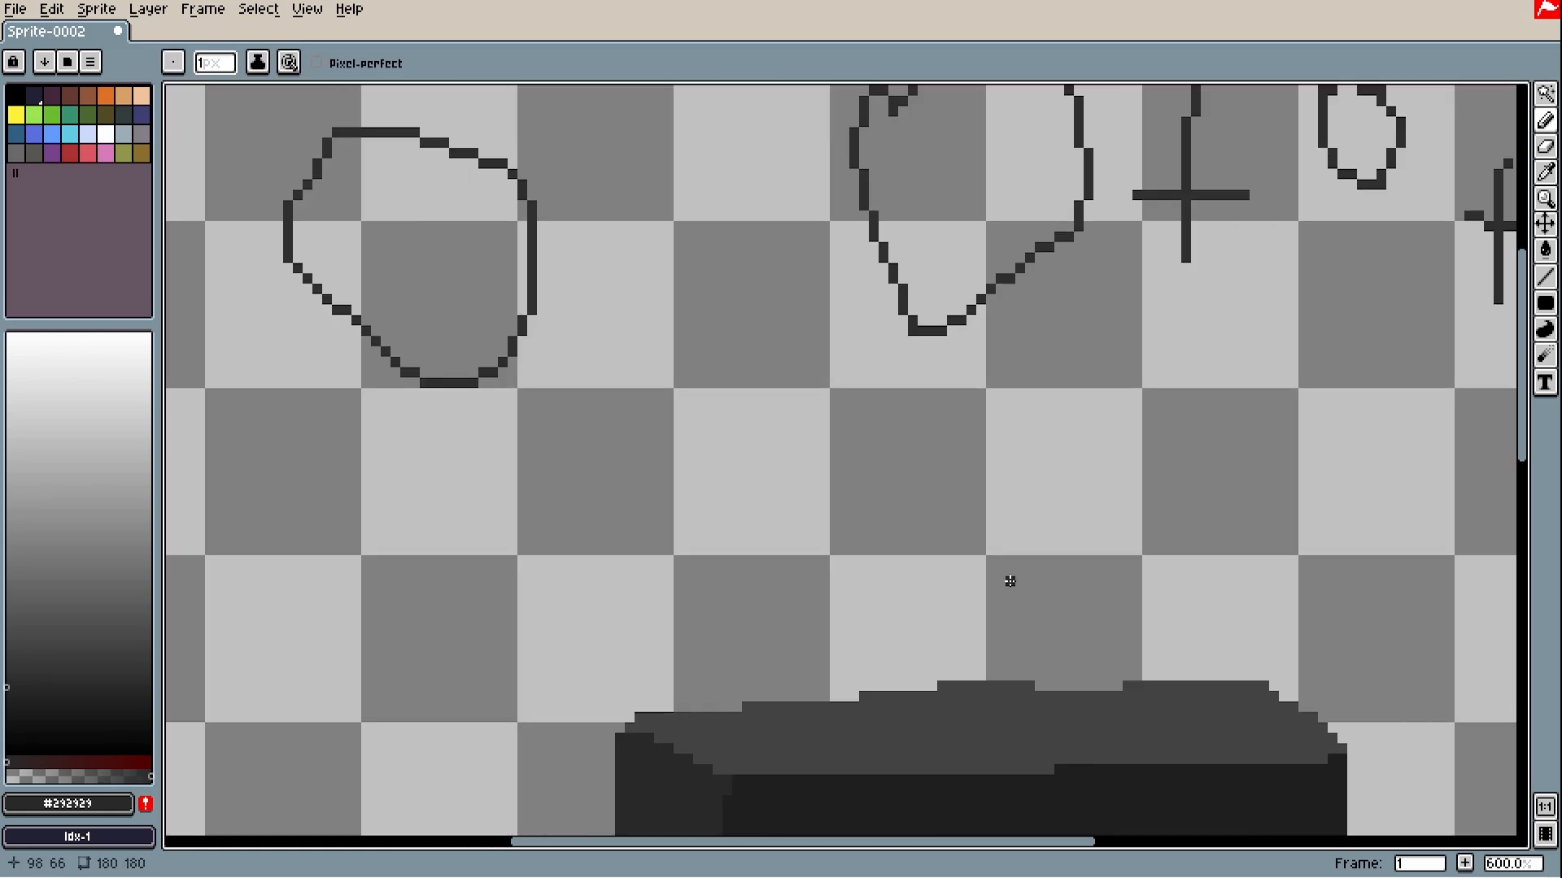
{"action": "scroll", "coordinate": [669, 558], "scroll_direction": "down", "scroll_amount": 3}
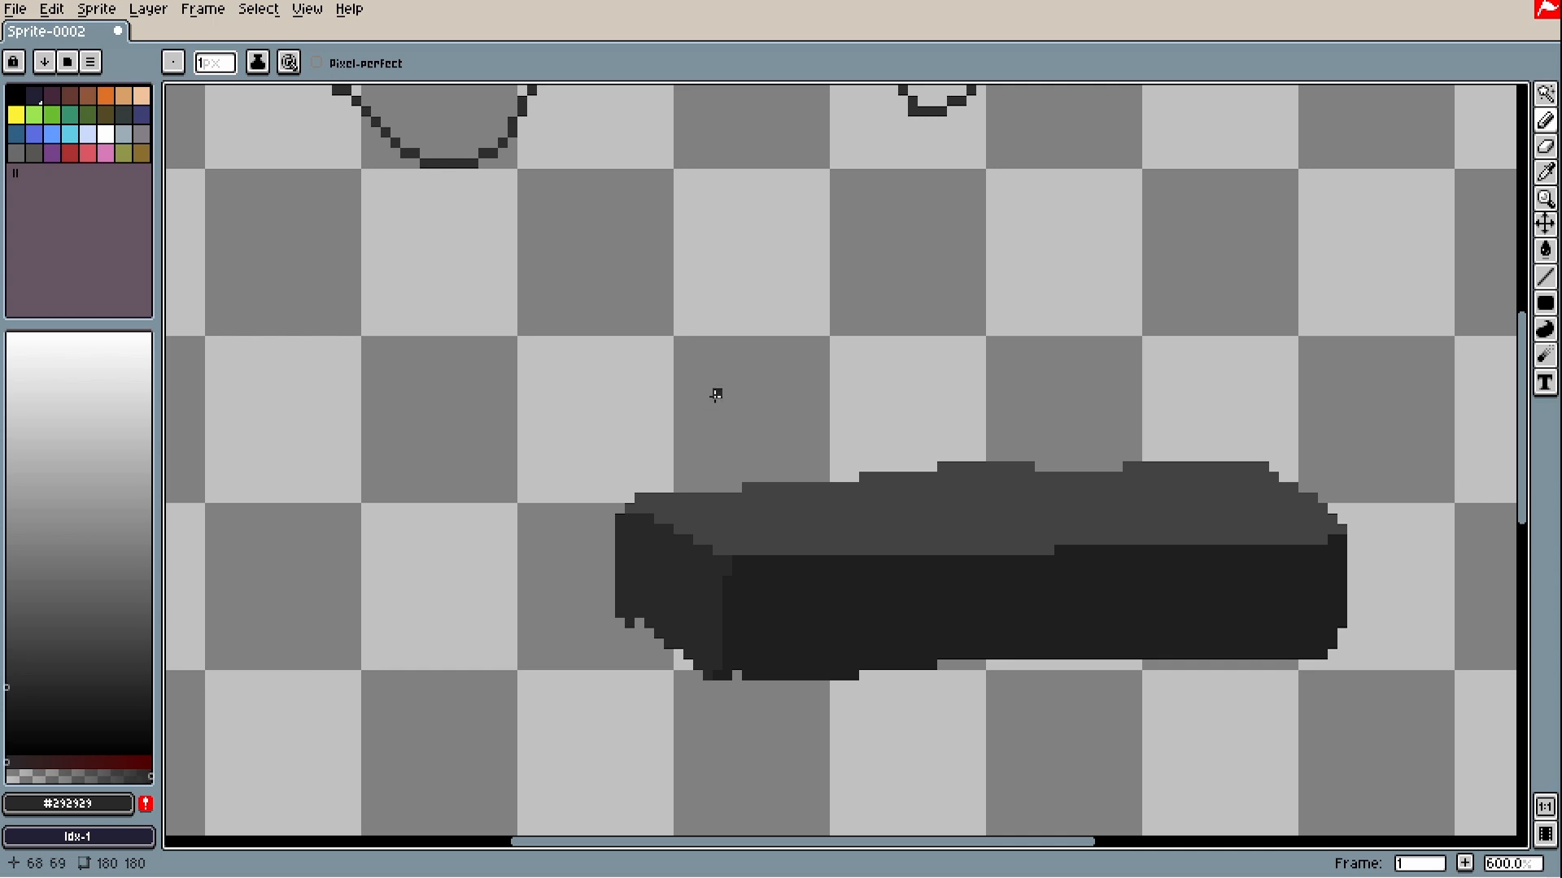
{"action": "mouse_move", "coordinate": [736, 278]}
{"action": "left_mouse_down"}
{"action": "mouse_move", "coordinate": [801, 340]}
{"action": "mouse_move", "coordinate": [739, 376]}
{"action": "mouse_move", "coordinate": [794, 373]}
{"action": "left_mouse_up"}
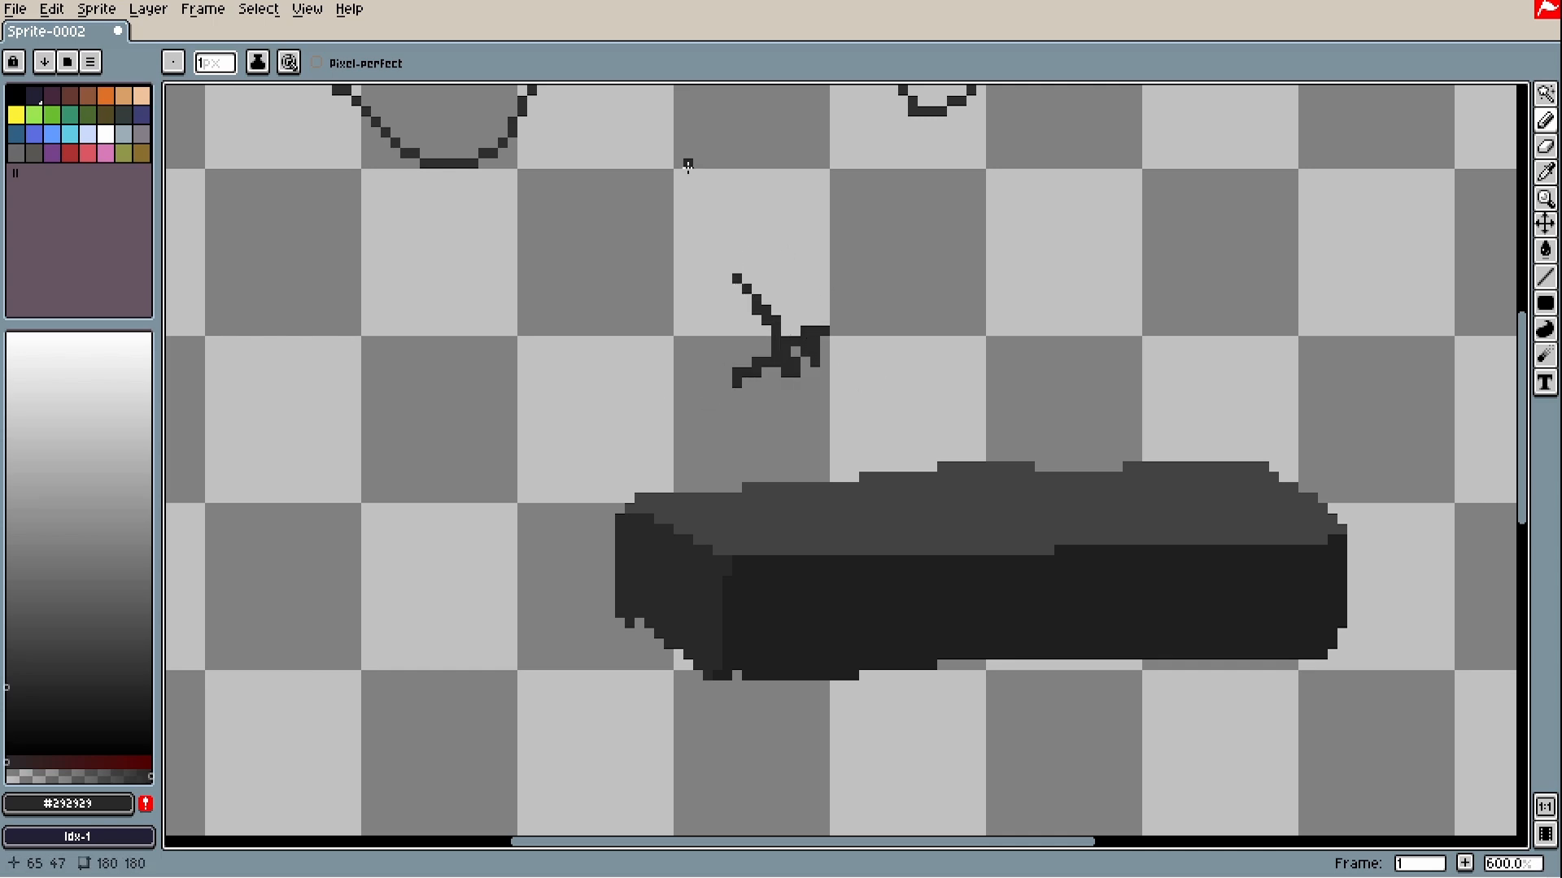
{"action": "key", "text": "ctrl+z"}
{"action": "scroll", "coordinate": [1039, 412], "scroll_direction": "up", "scroll_amount": 1}
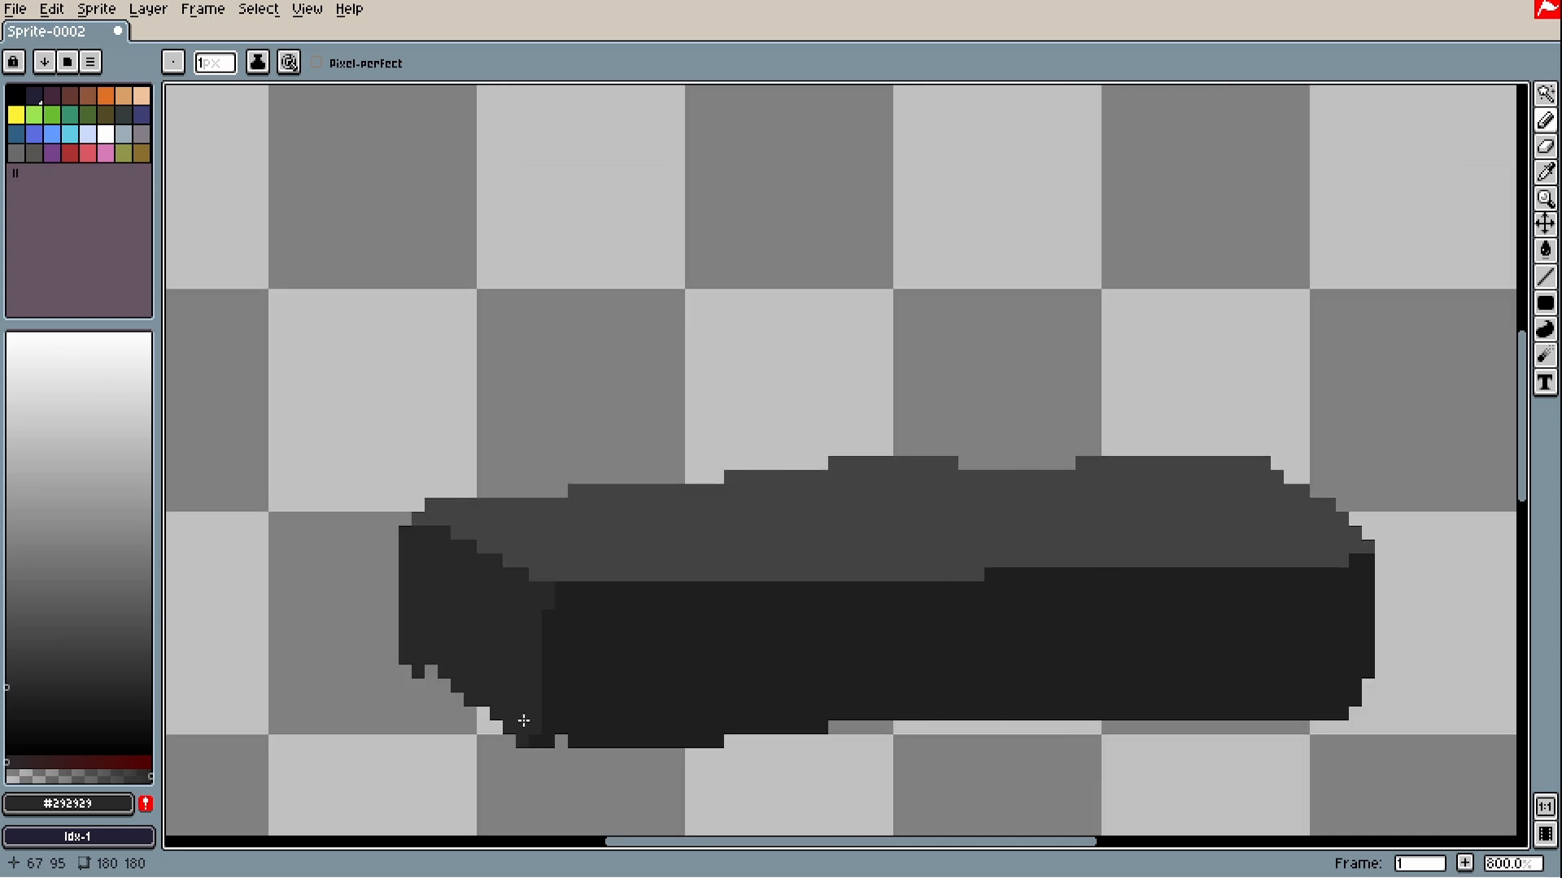
- Add dark detail strokes across the block's top face
{"action": "scroll", "coordinate": [575, 624], "scroll_direction": "down", "scroll_amount": 1}
{"action": "left_click_drag", "start_coordinate": [495, 417], "coordinate": [627, 530]}
{"action": "left_click_drag", "start_coordinate": [770, 694], "coordinate": [735, 607]}
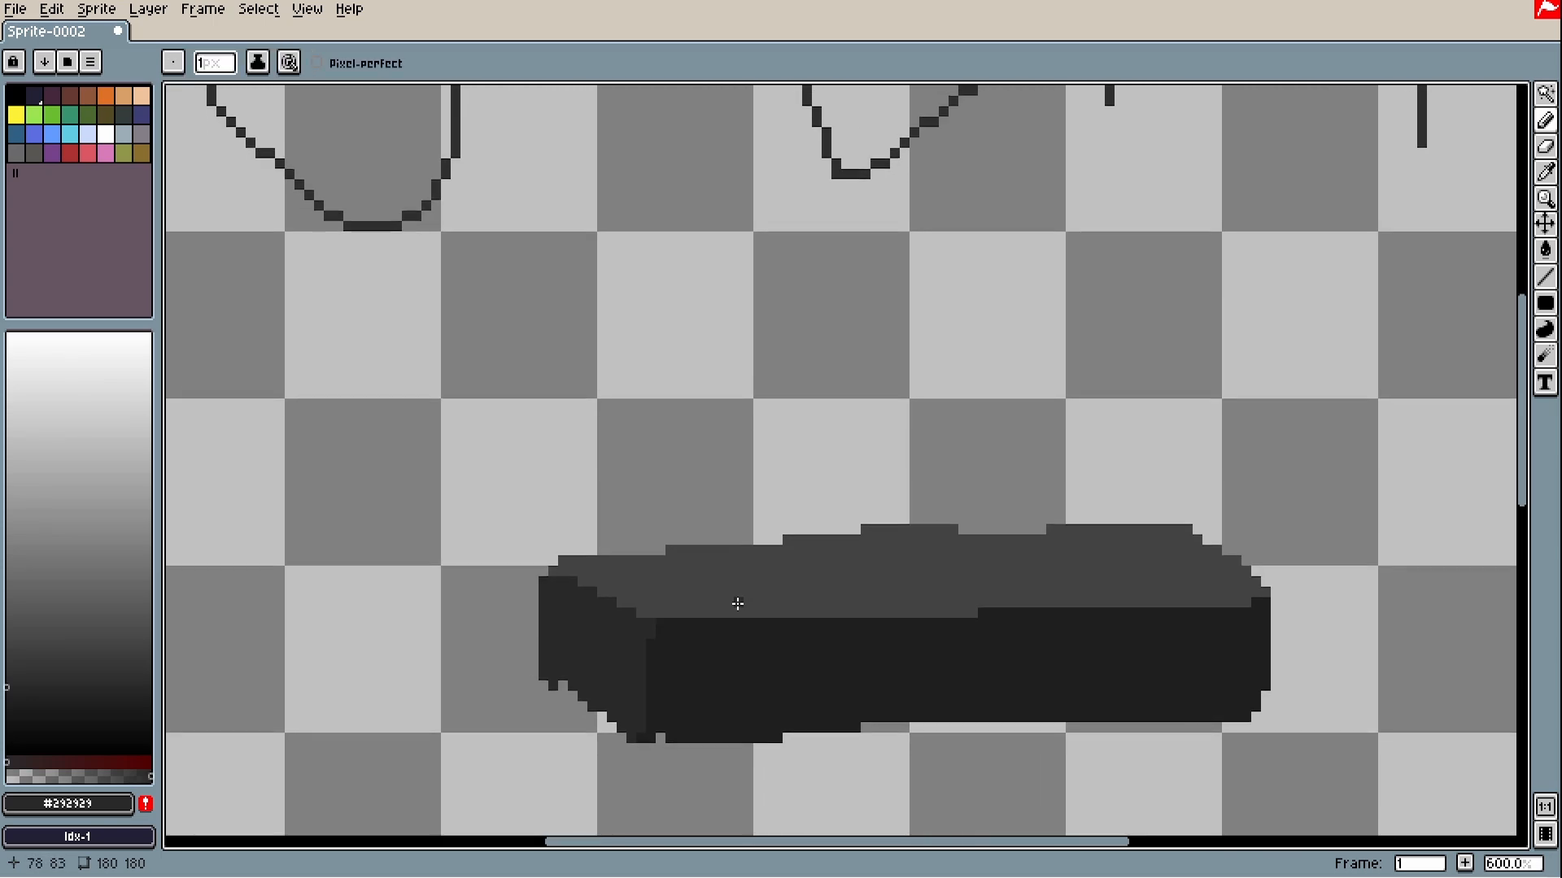
{"action": "scroll", "coordinate": [603, 628], "scroll_direction": "up", "scroll_amount": 2}
{"action": "left_click_drag", "start_coordinate": [930, 516], "coordinate": [868, 532]}
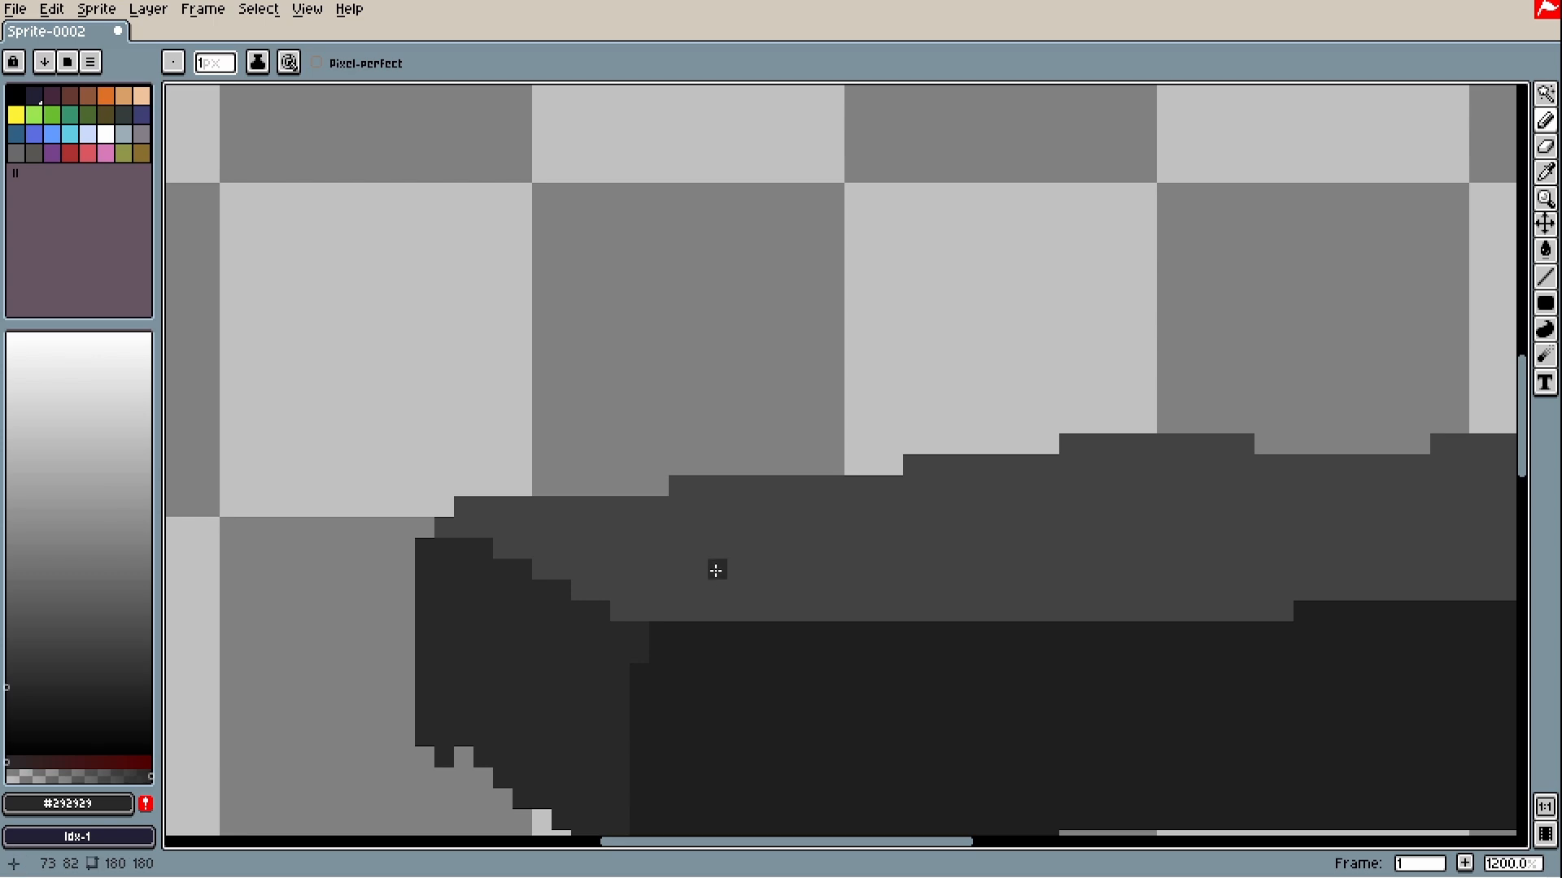
{"action": "scroll", "coordinate": [1103, 542], "scroll_direction": "down", "scroll_amount": 2}
{"action": "mouse_move", "coordinate": [719, 569]}
{"action": "left_mouse_down"}
{"action": "mouse_move", "coordinate": [1116, 544]}
{"action": "mouse_move", "coordinate": [727, 580]}
{"action": "mouse_move", "coordinate": [1060, 496]}
{"action": "mouse_move", "coordinate": [972, 587]}
{"action": "left_mouse_up"}
{"action": "scroll", "coordinate": [1031, 569], "scroll_direction": "up", "scroll_amount": 2}
{"action": "key", "text": "ctrl+z"}
{"action": "mouse_move", "coordinate": [972, 588]}
{"action": "left_mouse_down"}
{"action": "mouse_move", "coordinate": [795, 608]}
{"action": "mouse_move", "coordinate": [1159, 621]}
{"action": "left_mouse_up"}
{"action": "left_click_drag", "start_coordinate": [707, 640], "coordinate": [805, 662]}
{"action": "left_click_drag", "start_coordinate": [1081, 666], "coordinate": [1214, 683]}
{"action": "left_click_drag", "start_coordinate": [968, 574], "coordinate": [944, 527]}
{"action": "left_click_drag", "start_coordinate": [1220, 602], "coordinate": [871, 606]}
{"action": "mouse_move", "coordinate": [944, 640]}
{"action": "left_mouse_down"}
{"action": "mouse_move", "coordinate": [1136, 572]}
{"action": "mouse_move", "coordinate": [1026, 515]}
{"action": "left_mouse_up"}
{"action": "scroll", "coordinate": [1273, 624], "scroll_direction": "down", "scroll_amount": 1}
- Paint #424242 grey along the block's top edge, covering the left dark joint
{"action": "left_click_drag", "start_coordinate": [439, 651], "coordinate": [874, 545]}
{"action": "scroll", "coordinate": [875, 545], "scroll_direction": "up", "scroll_amount": 2}
{"action": "left_click", "coordinate": [988, 545], "text": "alt"}
{"action": "mouse_move", "coordinate": [976, 545]}
{"action": "left_mouse_down"}
{"action": "mouse_move", "coordinate": [869, 549]}
{"action": "mouse_move", "coordinate": [783, 490]}
{"action": "left_mouse_up"}
{"action": "scroll", "coordinate": [926, 597], "scroll_direction": "down", "scroll_amount": 4}
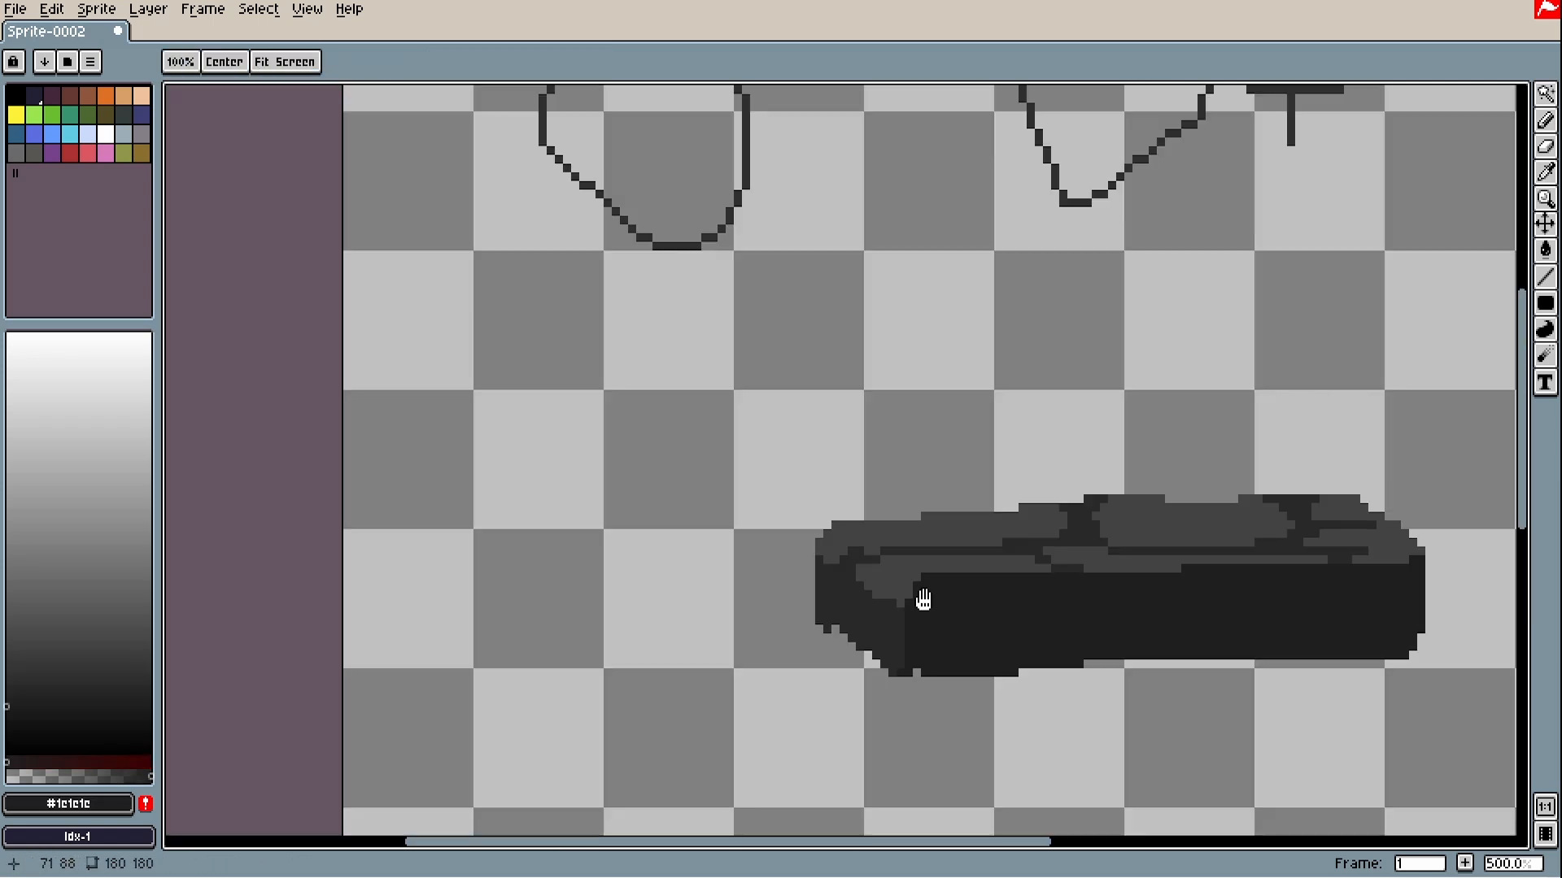
{"action": "scroll", "coordinate": [923, 599], "scroll_direction": "up", "scroll_amount": 1}
{"action": "left_click", "coordinate": [984, 557], "text": "alt"}
{"action": "left_click_drag", "start_coordinate": [986, 567], "coordinate": [1370, 565]}
{"action": "left_click_drag", "start_coordinate": [1334, 562], "coordinate": [762, 582]}
{"action": "scroll", "coordinate": [600, 537], "scroll_direction": "up", "scroll_amount": 2}
{"action": "left_click_drag", "start_coordinate": [516, 497], "coordinate": [593, 514]}
{"action": "mouse_move", "coordinate": [1102, 600]}
{"action": "left_mouse_down"}
{"action": "mouse_move", "coordinate": [1100, 438]}
{"action": "mouse_move", "coordinate": [1338, 437]}
{"action": "left_mouse_up"}
- Draw a dark-outlined loop on the top face with a grey top
{"action": "left_click", "coordinate": [1236, 354], "text": "alt"}
{"action": "left_click_drag", "start_coordinate": [1257, 352], "coordinate": [1436, 417]}
{"action": "mouse_move", "coordinate": [1417, 418]}
{"action": "left_mouse_down"}
{"action": "mouse_move", "coordinate": [1088, 521]}
{"action": "mouse_move", "coordinate": [911, 521]}
{"action": "left_mouse_up"}
{"action": "key", "text": "g"}
{"action": "left_click", "coordinate": [1032, 477]}
{"action": "key", "text": "ctrl+z"}
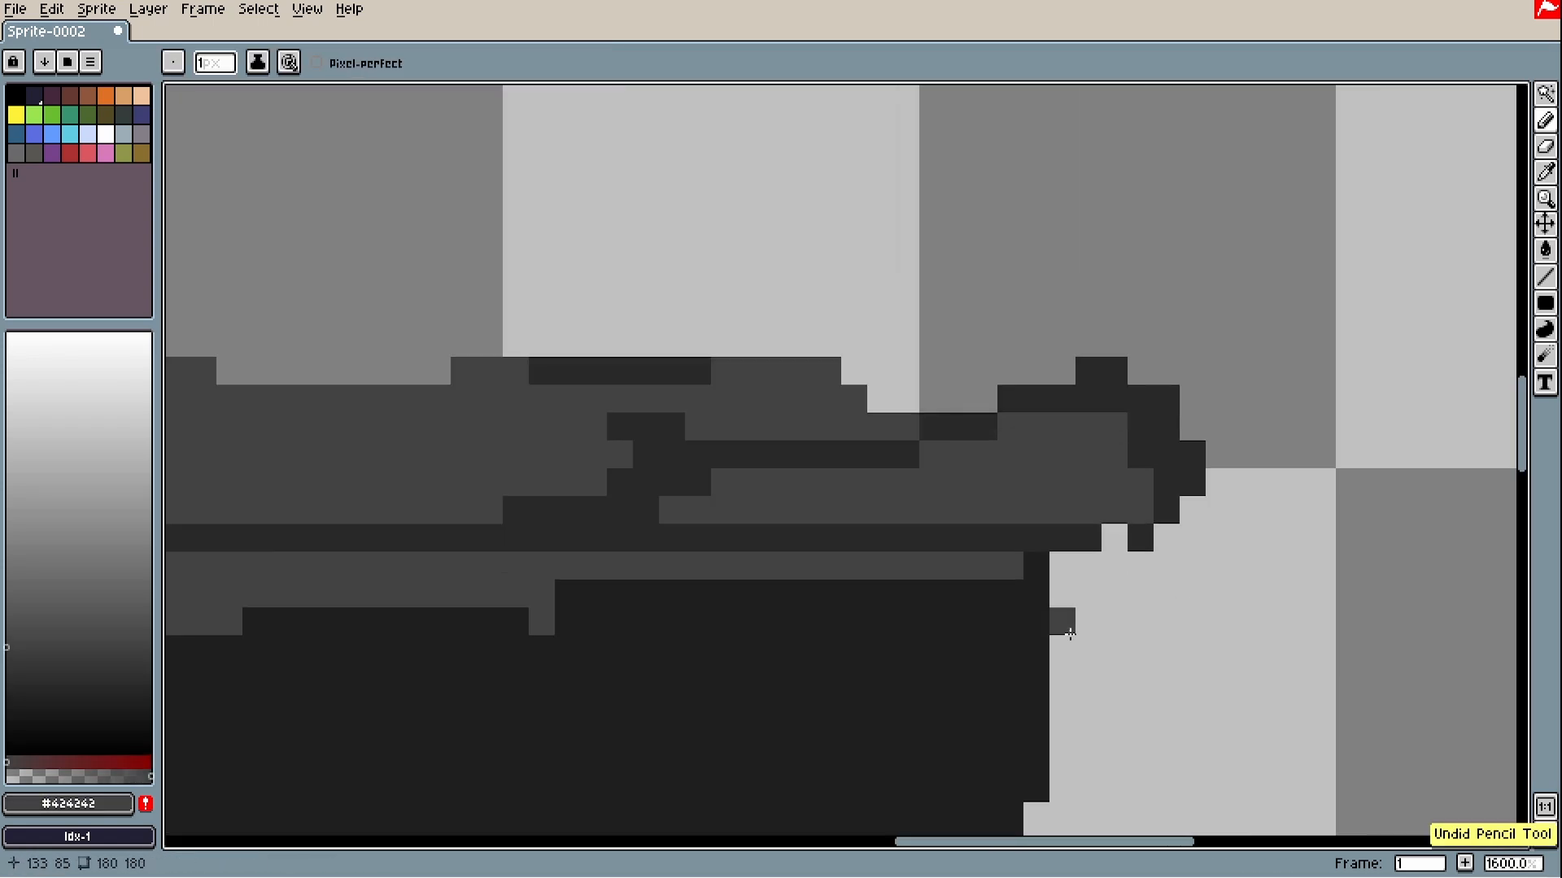
{"action": "left_click", "coordinate": [1078, 537], "text": "alt"}
{"action": "left_click_drag", "start_coordinate": [1010, 510], "coordinate": [1141, 486]}
{"action": "scroll", "coordinate": [1204, 475], "scroll_direction": "down", "scroll_amount": 3}
{"action": "scroll", "coordinate": [527, 466], "scroll_direction": "up", "scroll_amount": 2}
{"action": "left_click_drag", "start_coordinate": [747, 427], "coordinate": [550, 462]}
{"action": "scroll", "coordinate": [561, 475], "scroll_direction": "down", "scroll_amount": 3}
{"action": "scroll", "coordinate": [1180, 460], "scroll_direction": "up", "scroll_amount": 3}
{"action": "mouse_move", "coordinate": [1203, 443]}
{"action": "left_mouse_down"}
{"action": "mouse_move", "coordinate": [1128, 425]}
{"action": "mouse_move", "coordinate": [1063, 442]}
{"action": "left_mouse_up"}
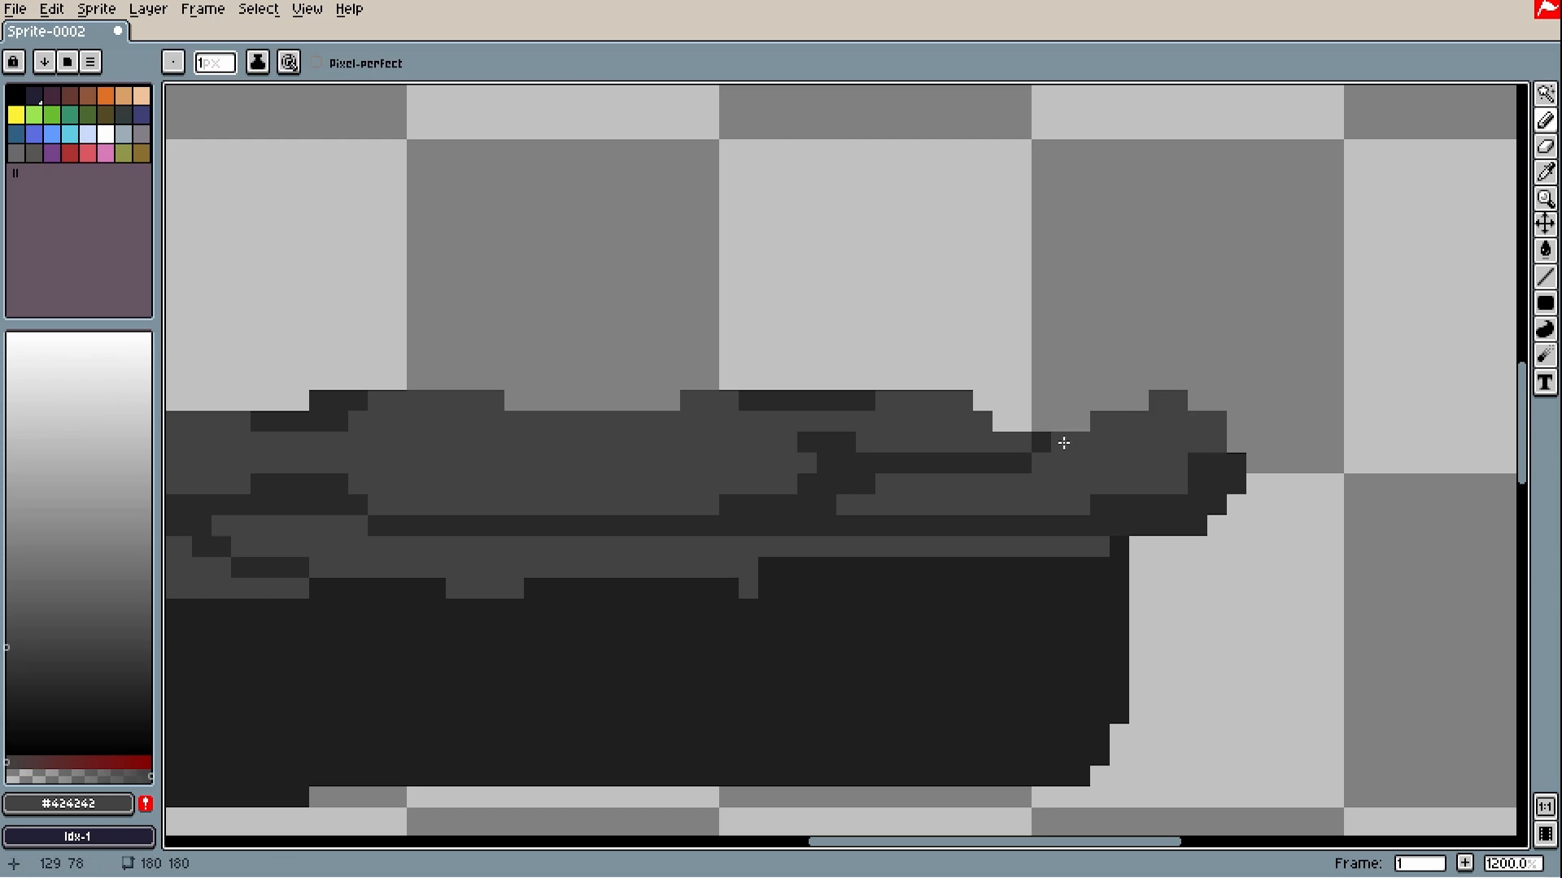
{"action": "left_click_drag", "start_coordinate": [366, 561], "coordinate": [1268, 459]}
- Add a short #292929 dark stroke on the block's top
{"action": "scroll", "coordinate": [637, 547], "scroll_direction": "down", "scroll_amount": 3}
{"action": "left_click_drag", "start_coordinate": [937, 608], "coordinate": [1100, 707]}
{"action": "scroll", "coordinate": [1101, 593], "scroll_direction": "up", "scroll_amount": 2}
{"action": "mouse_move", "coordinate": [1101, 593]}
{"action": "left_mouse_down"}
{"action": "mouse_move", "coordinate": [893, 628]}
{"action": "mouse_move", "coordinate": [962, 562]}
{"action": "left_mouse_up"}
{"action": "scroll", "coordinate": [944, 585], "scroll_direction": "down", "scroll_amount": 3}
{"action": "scroll", "coordinate": [822, 688], "scroll_direction": "down", "scroll_amount": 2}
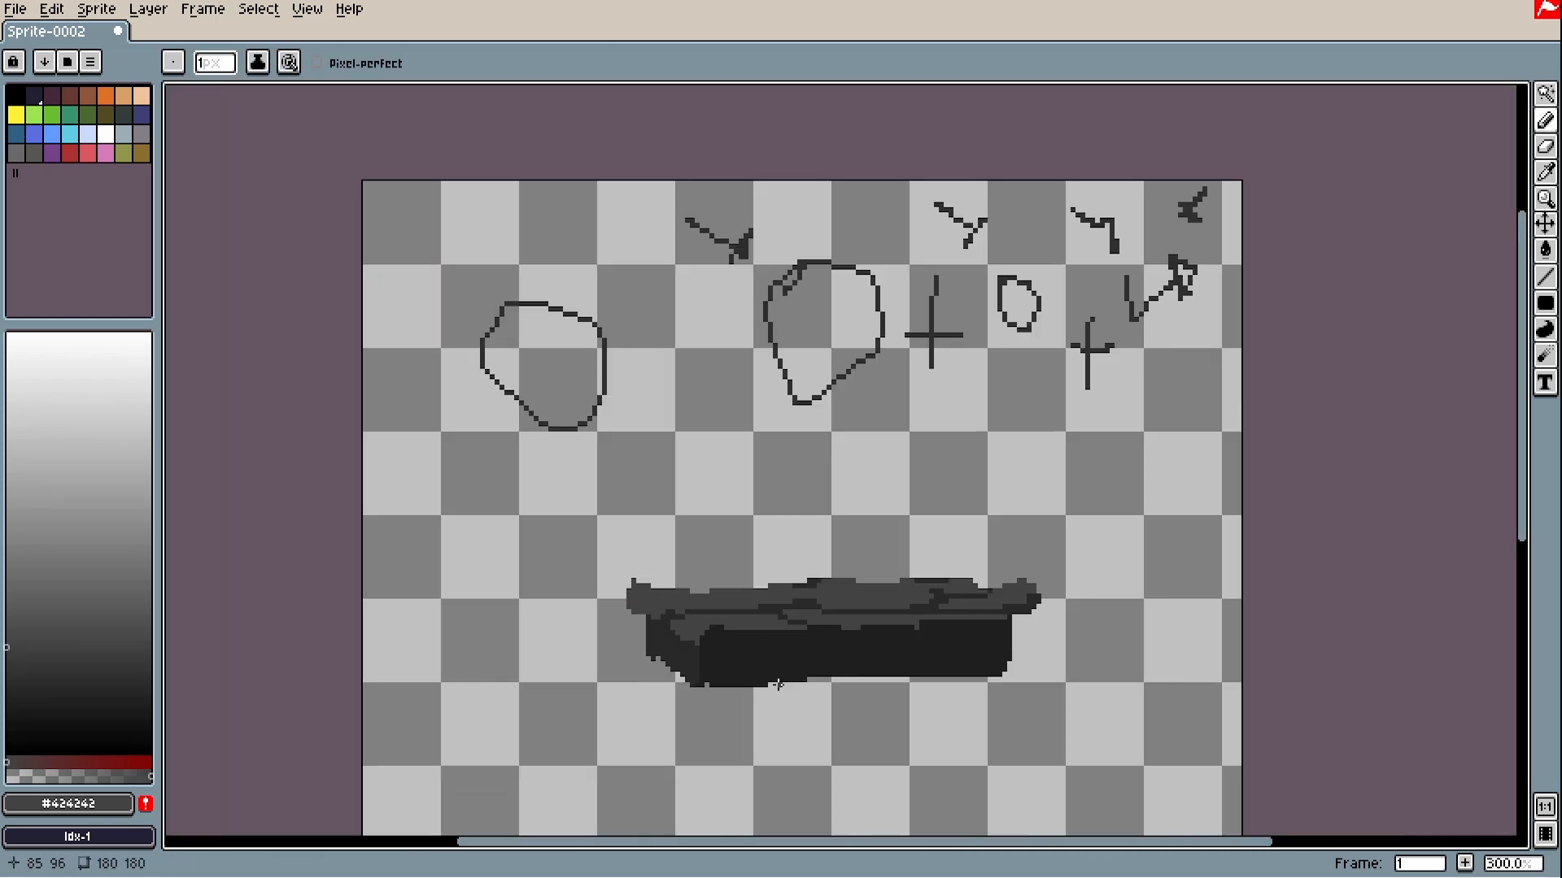
{"action": "scroll", "coordinate": [821, 687], "scroll_direction": "up", "scroll_amount": 1}
{"action": "left_click_drag", "start_coordinate": [890, 719], "coordinate": [950, 656]}
{"action": "scroll", "coordinate": [866, 568], "scroll_direction": "up", "scroll_amount": 2}
{"action": "scroll", "coordinate": [933, 495], "scroll_direction": "up", "scroll_amount": 2}
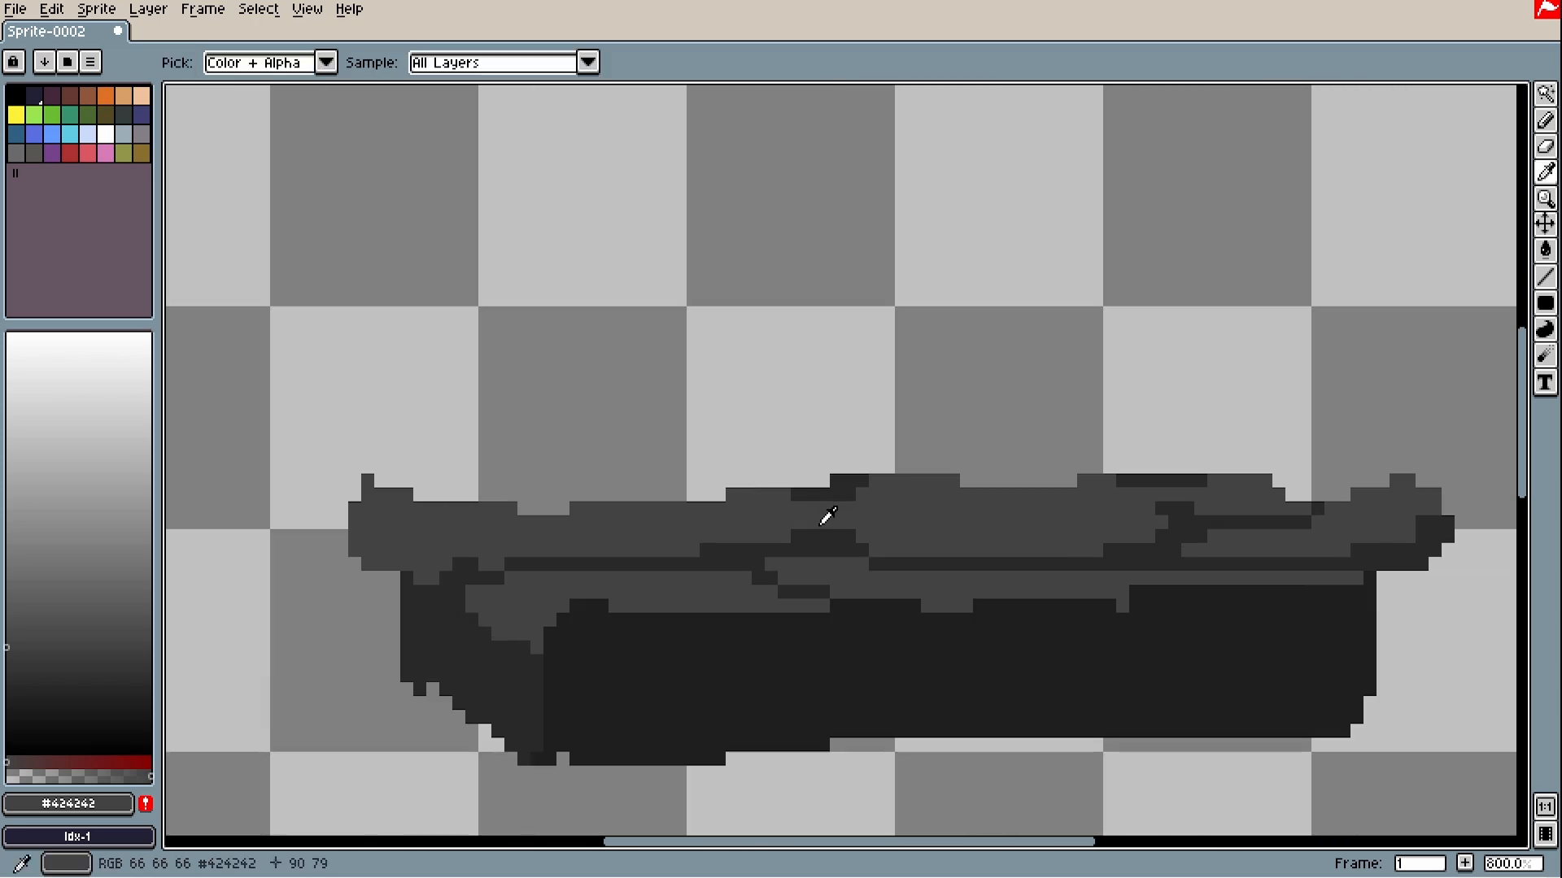
{"action": "left_click", "coordinate": [826, 516], "text": "alt"}
{"action": "scroll", "coordinate": [924, 510], "scroll_direction": "up", "scroll_amount": 3}
{"action": "left_click_drag", "start_coordinate": [952, 510], "coordinate": [756, 566]}
{"action": "mouse_move", "coordinate": [828, 559]}
{"action": "left_mouse_down"}
{"action": "mouse_move", "coordinate": [947, 571]}
{"action": "mouse_move", "coordinate": [819, 620]}
{"action": "mouse_move", "coordinate": [714, 540]}
{"action": "left_mouse_up"}
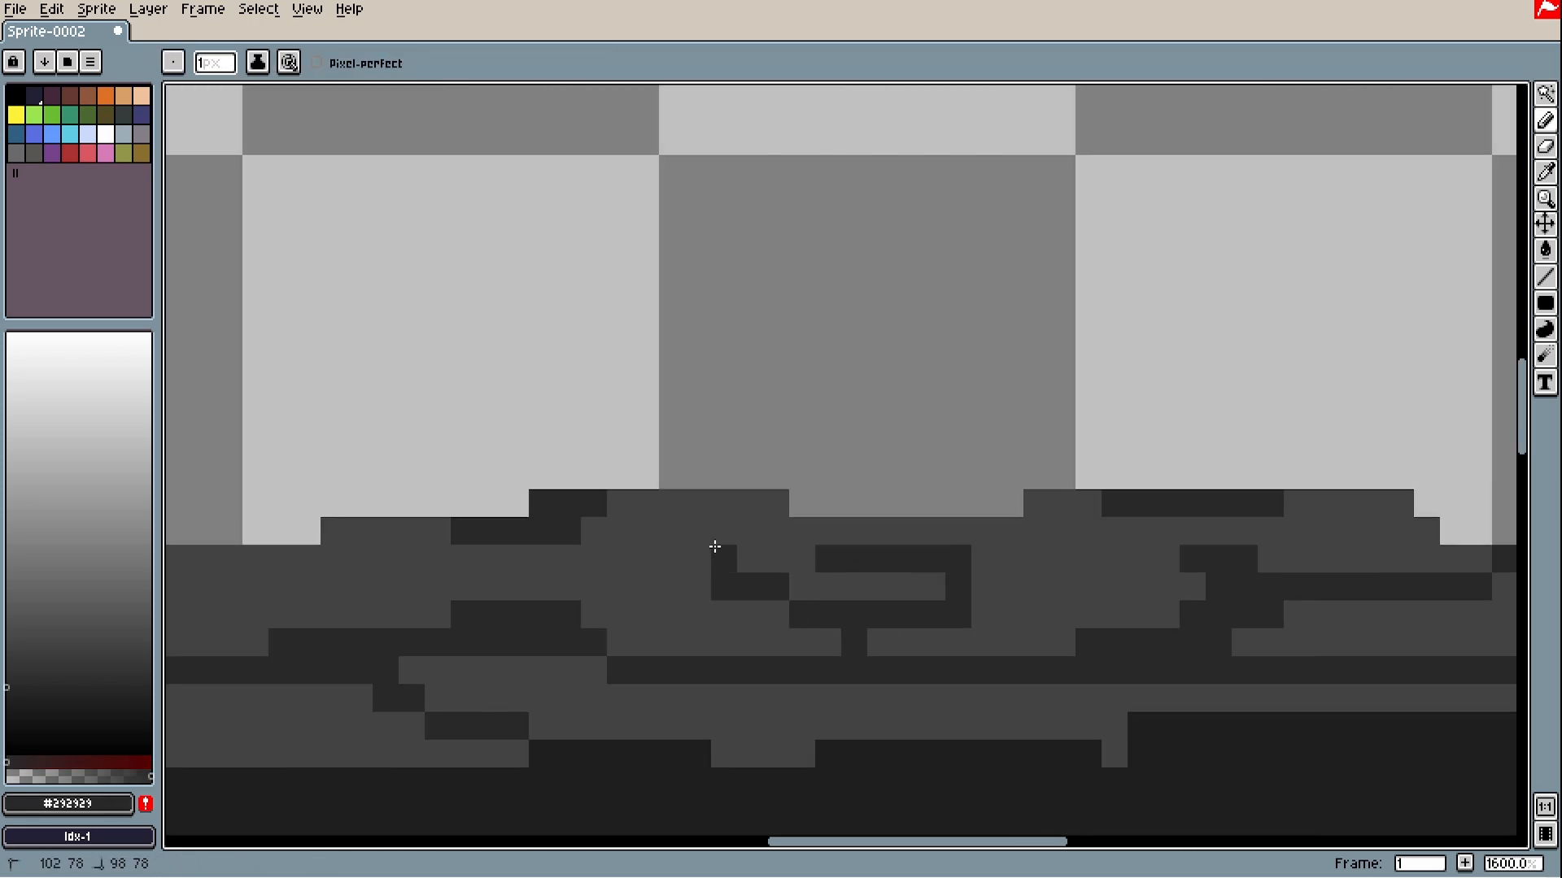
- Paint over the dark hook pixels with #424242 grey
{"action": "left_click", "coordinate": [953, 622], "text": "alt"}
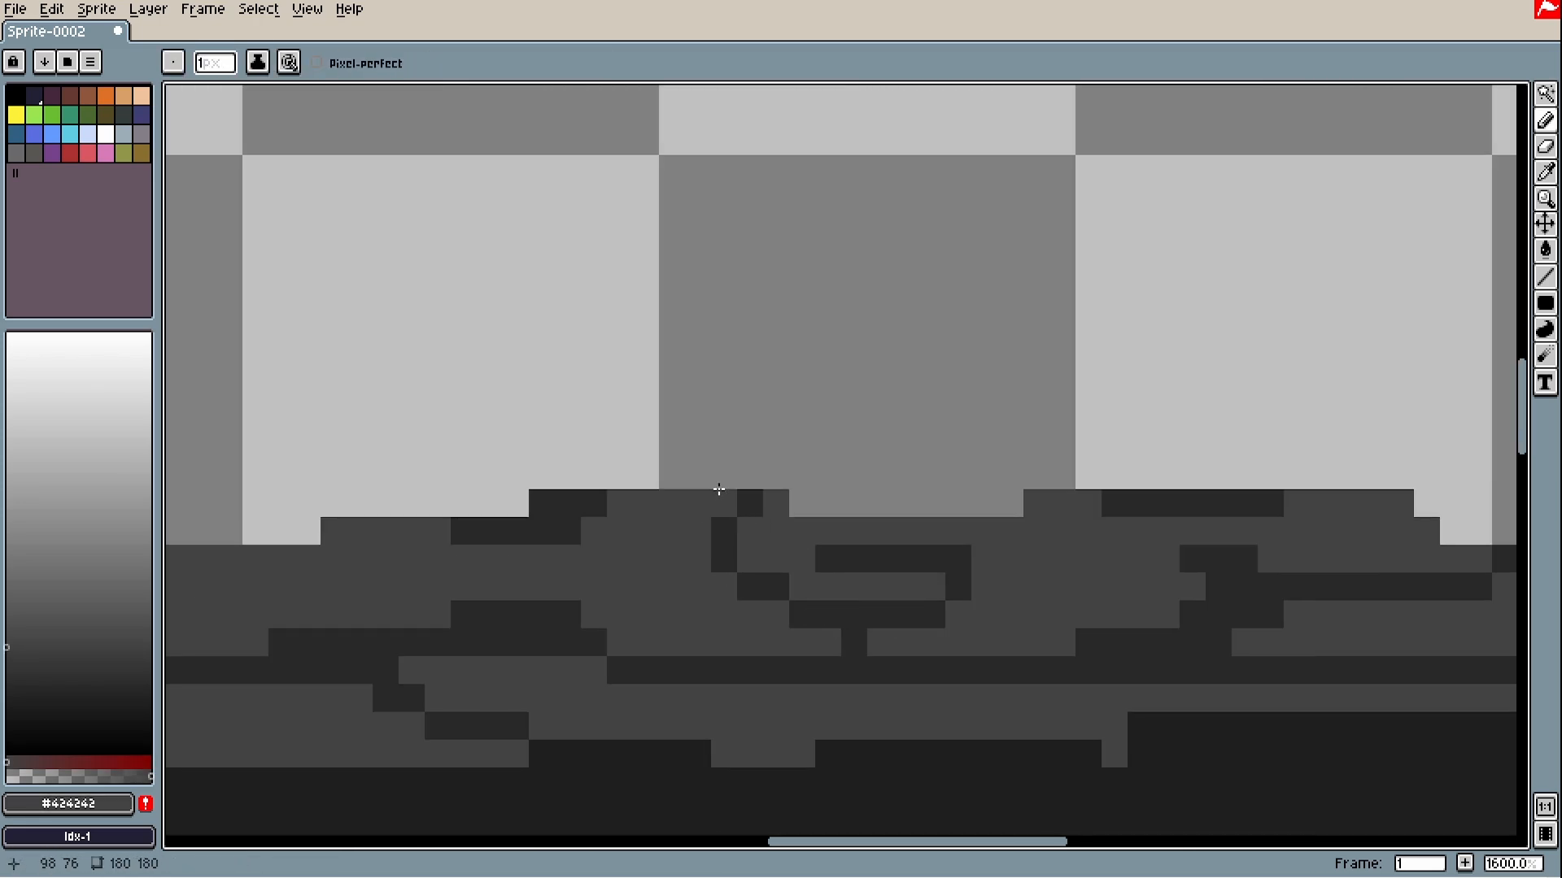
{"action": "left_click", "coordinate": [959, 559]}
{"action": "scroll", "coordinate": [931, 585], "scroll_direction": "down", "scroll_amount": 3}
{"action": "scroll", "coordinate": [930, 586], "scroll_direction": "up", "scroll_amount": 3}
{"action": "left_click", "coordinate": [854, 643]}
{"action": "scroll", "coordinate": [812, 652], "scroll_direction": "down", "scroll_amount": 4}
{"action": "left_click_drag", "start_coordinate": [906, 610], "coordinate": [1014, 593]}
{"action": "scroll", "coordinate": [976, 605], "scroll_direction": "up", "scroll_amount": 4}
- Add #292929 dark pixels near the hook, at the left end, and on the tail
{"action": "left_click_drag", "start_coordinate": [802, 596], "coordinate": [830, 596]}
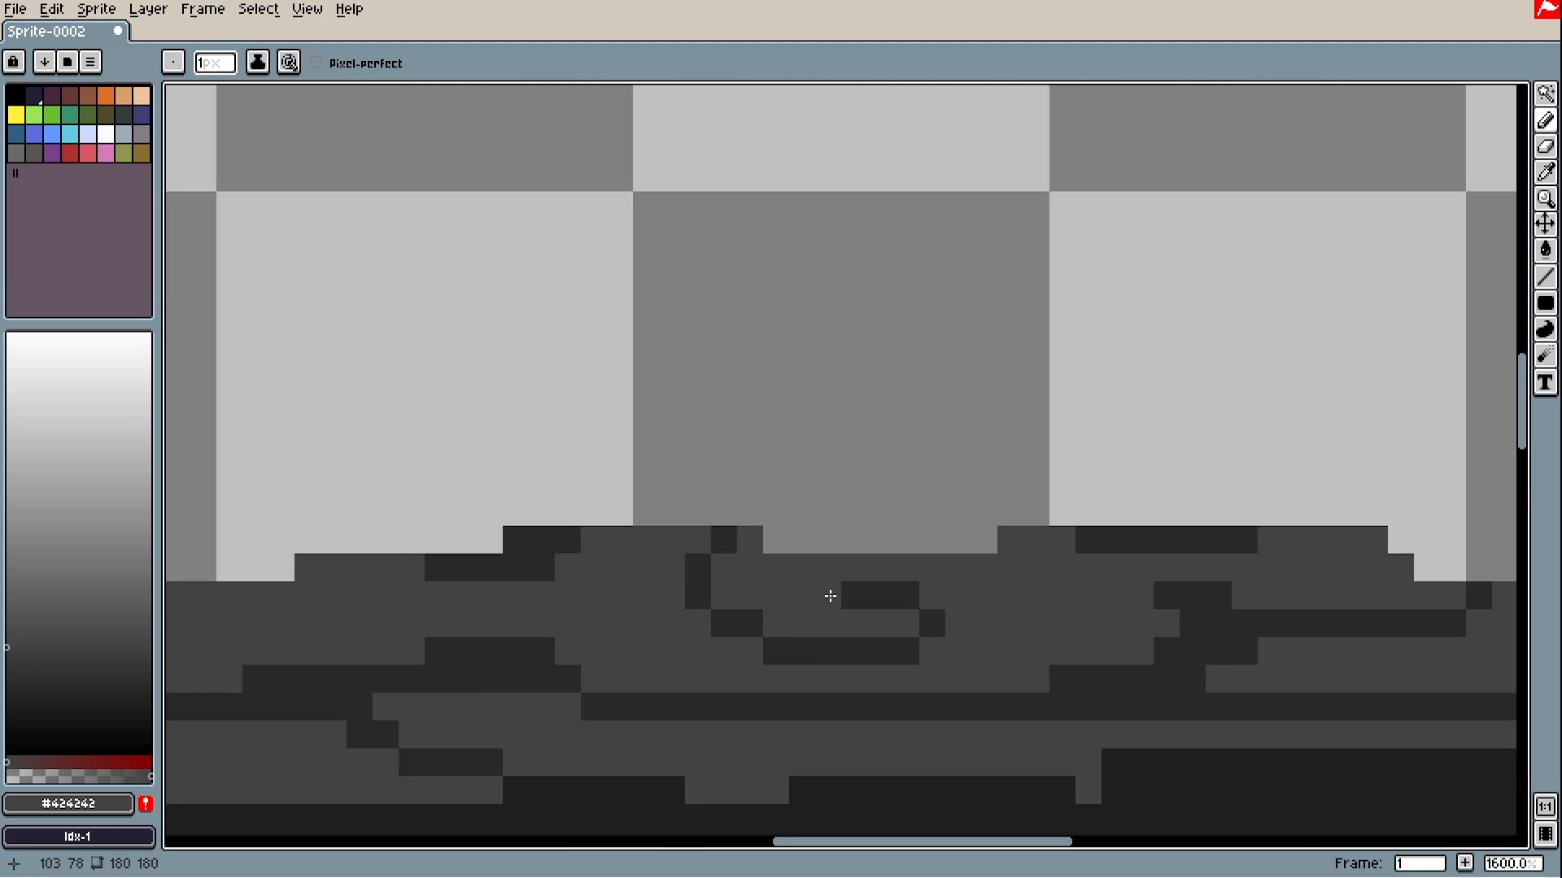
{"action": "scroll", "coordinate": [829, 597], "scroll_direction": "down", "scroll_amount": 4}
{"action": "scroll", "coordinate": [511, 594], "scroll_direction": "up", "scroll_amount": 3}
{"action": "scroll", "coordinate": [569, 506], "scroll_direction": "down", "scroll_amount": 3}
{"action": "scroll", "coordinate": [562, 588], "scroll_direction": "up", "scroll_amount": 3}
{"action": "left_click_drag", "start_coordinate": [540, 544], "coordinate": [455, 523]}
{"action": "left_click", "coordinate": [505, 647], "text": "alt"}
{"action": "left_click_drag", "start_coordinate": [634, 631], "coordinate": [566, 641]}
{"action": "scroll", "coordinate": [565, 642], "scroll_direction": "down", "scroll_amount": 3}
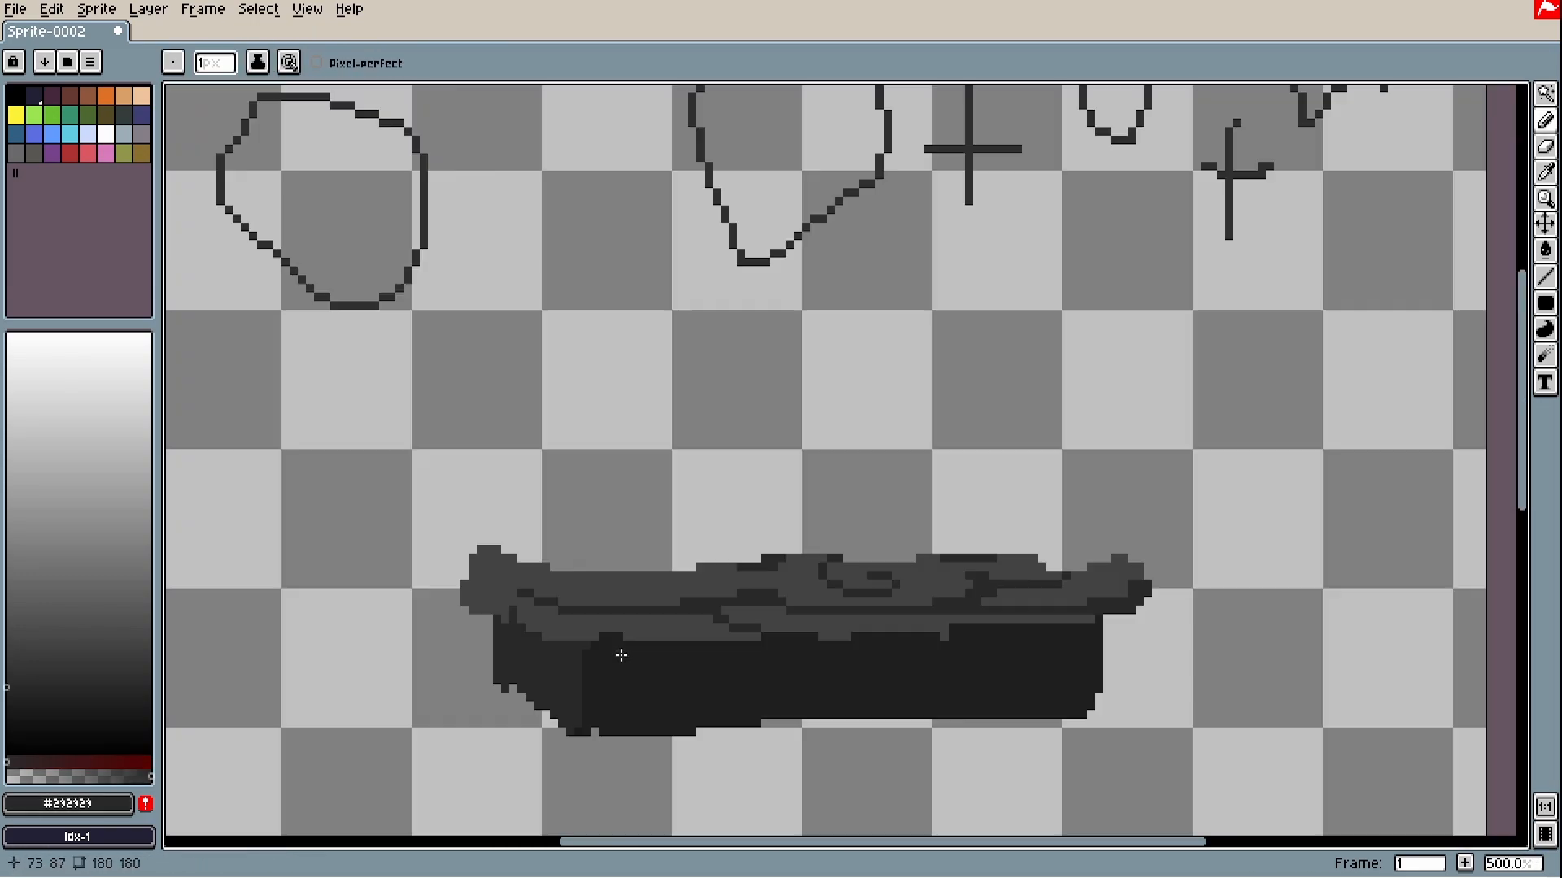
{"action": "scroll", "coordinate": [621, 655], "scroll_direction": "up", "scroll_amount": 2}
{"action": "scroll", "coordinate": [819, 648], "scroll_direction": "down", "scroll_amount": 5}
{"action": "scroll", "coordinate": [829, 594], "scroll_direction": "up", "scroll_amount": 3}
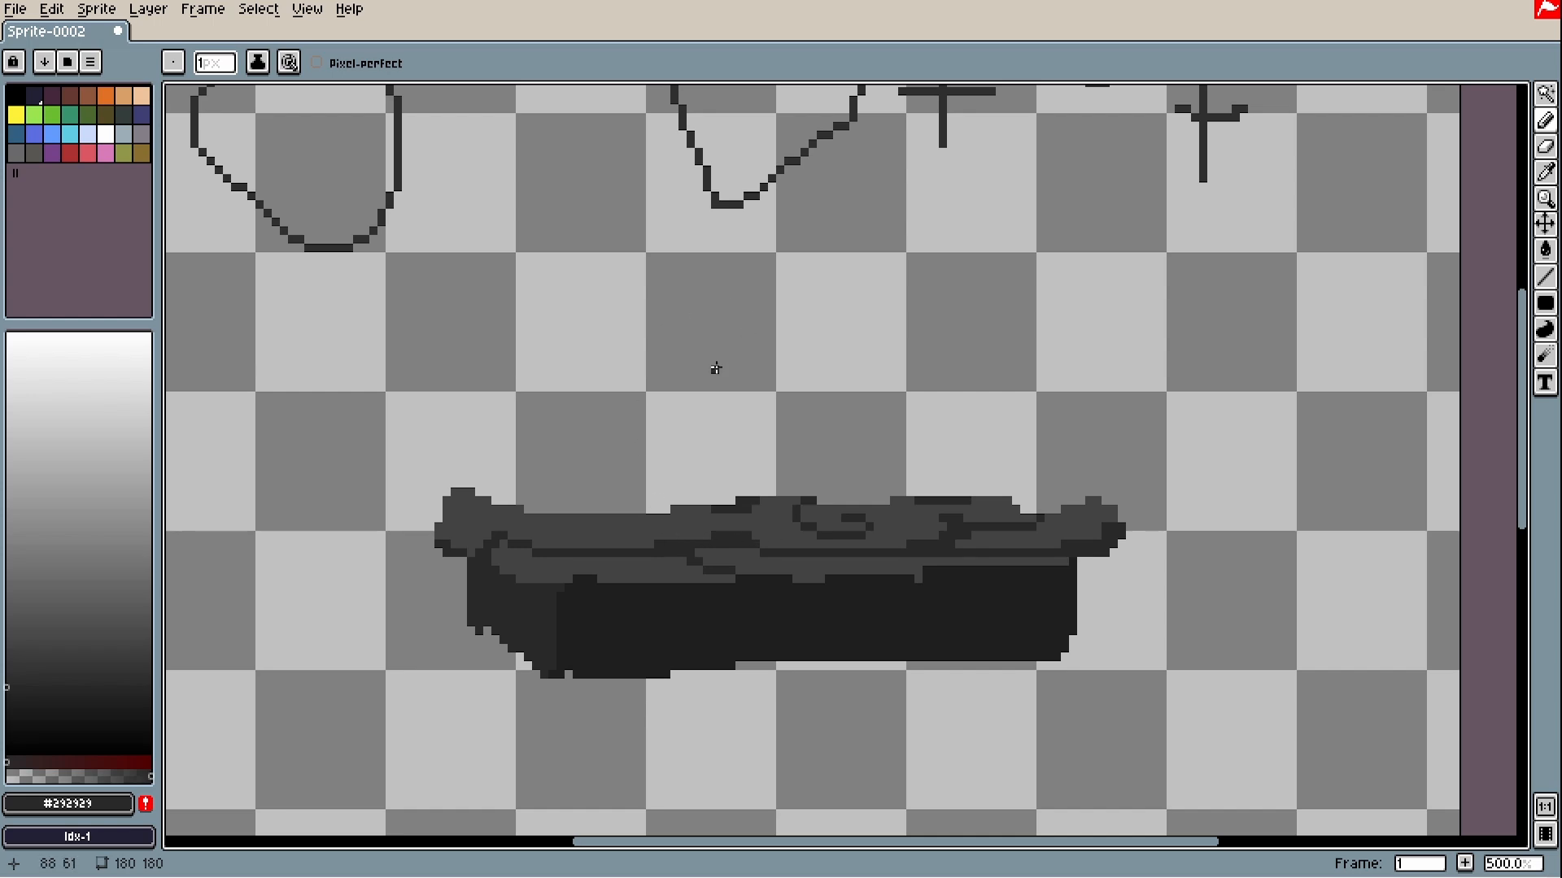
{"action": "scroll", "coordinate": [651, 309], "scroll_direction": "down", "scroll_amount": 4}
{"action": "scroll", "coordinate": [1098, 628], "scroll_direction": "up", "scroll_amount": 3}
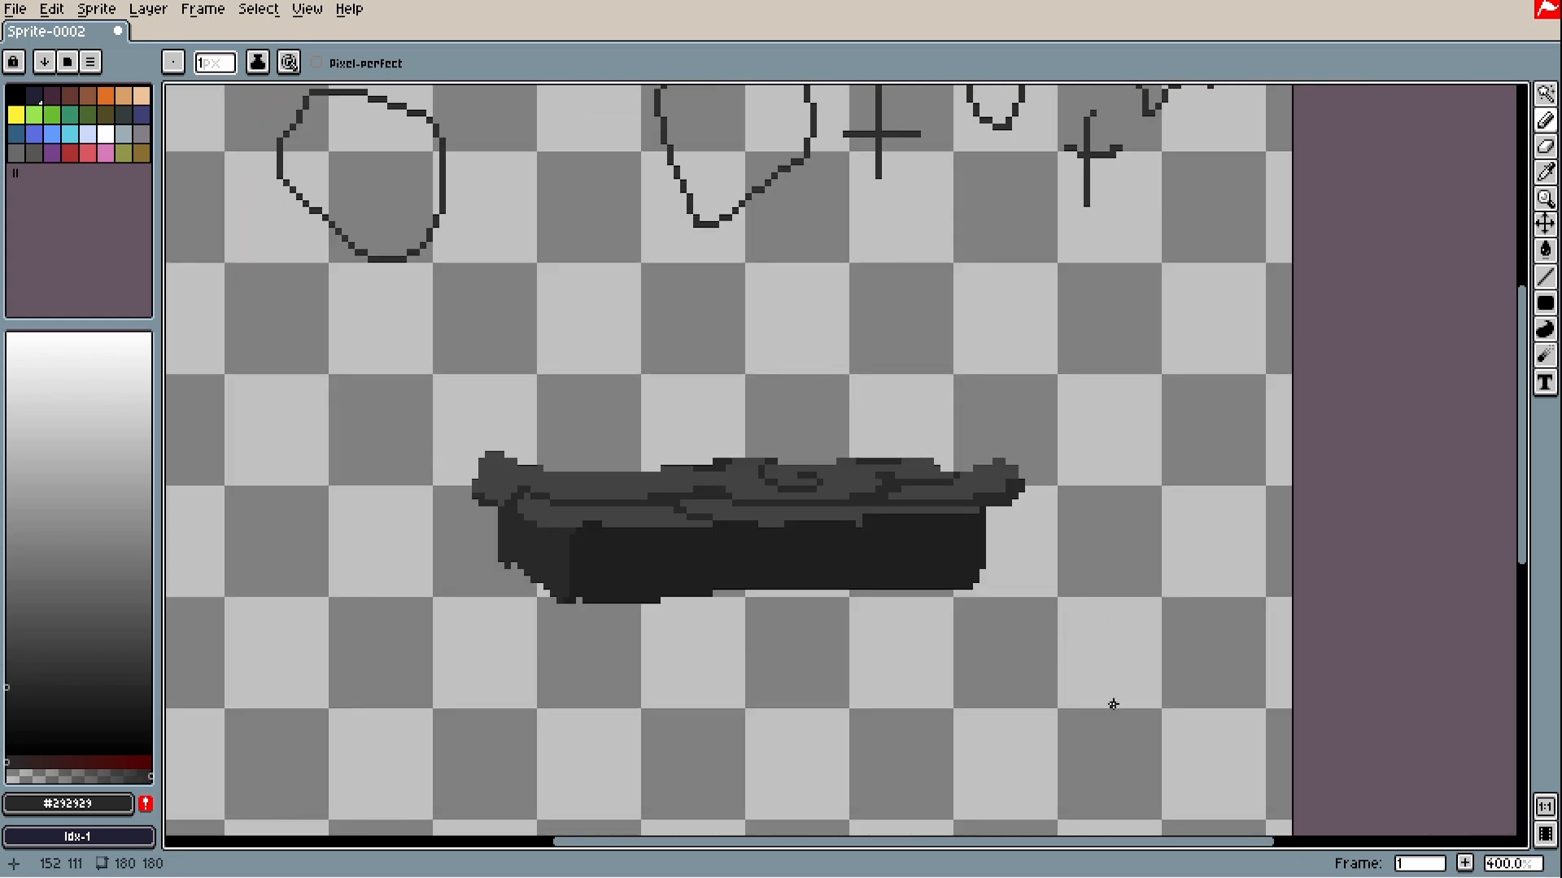
- Rotate the block 90° clockwise to stand upright, then shift it left and deselect
{"action": "key", "text": "m"}
{"action": "left_click_drag", "start_coordinate": [1155, 721], "coordinate": [343, 357]}
{"action": "left_click_drag", "start_coordinate": [1175, 341], "coordinate": [882, 813]}
{"action": "scroll", "coordinate": [1143, 522], "scroll_direction": "down", "scroll_amount": 2}
{"action": "mouse_move", "coordinate": [1058, 742]}
{"action": "left_mouse_down"}
{"action": "mouse_move", "coordinate": [930, 635]}
{"action": "mouse_move", "coordinate": [888, 376]}
{"action": "left_mouse_up"}
{"action": "left_click_drag", "start_coordinate": [968, 535], "coordinate": [773, 569]}
{"action": "left_click", "coordinate": [937, 599]}
{"action": "scroll", "coordinate": [937, 599], "scroll_direction": "up", "scroll_amount": 2}
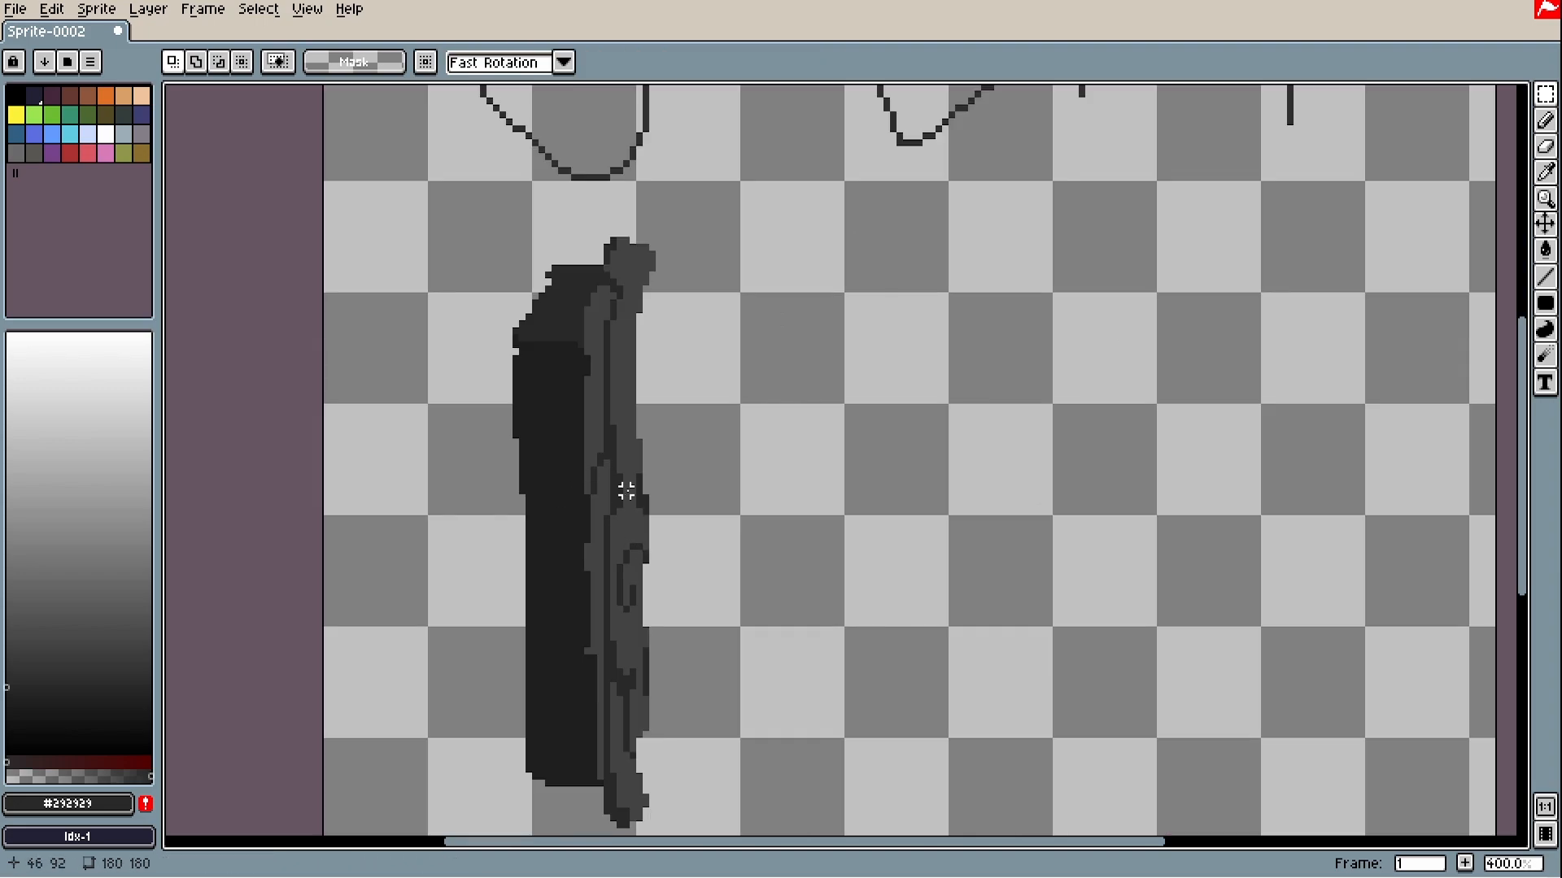
- Pan to the empty canvas area and set the foreground to the mask colour
{"action": "key", "text": "b"}
{"action": "left_click_drag", "start_coordinate": [810, 343], "coordinate": [655, 441]}
{"action": "key", "text": "ctrl+z"}
{"action": "key", "text": "space"}
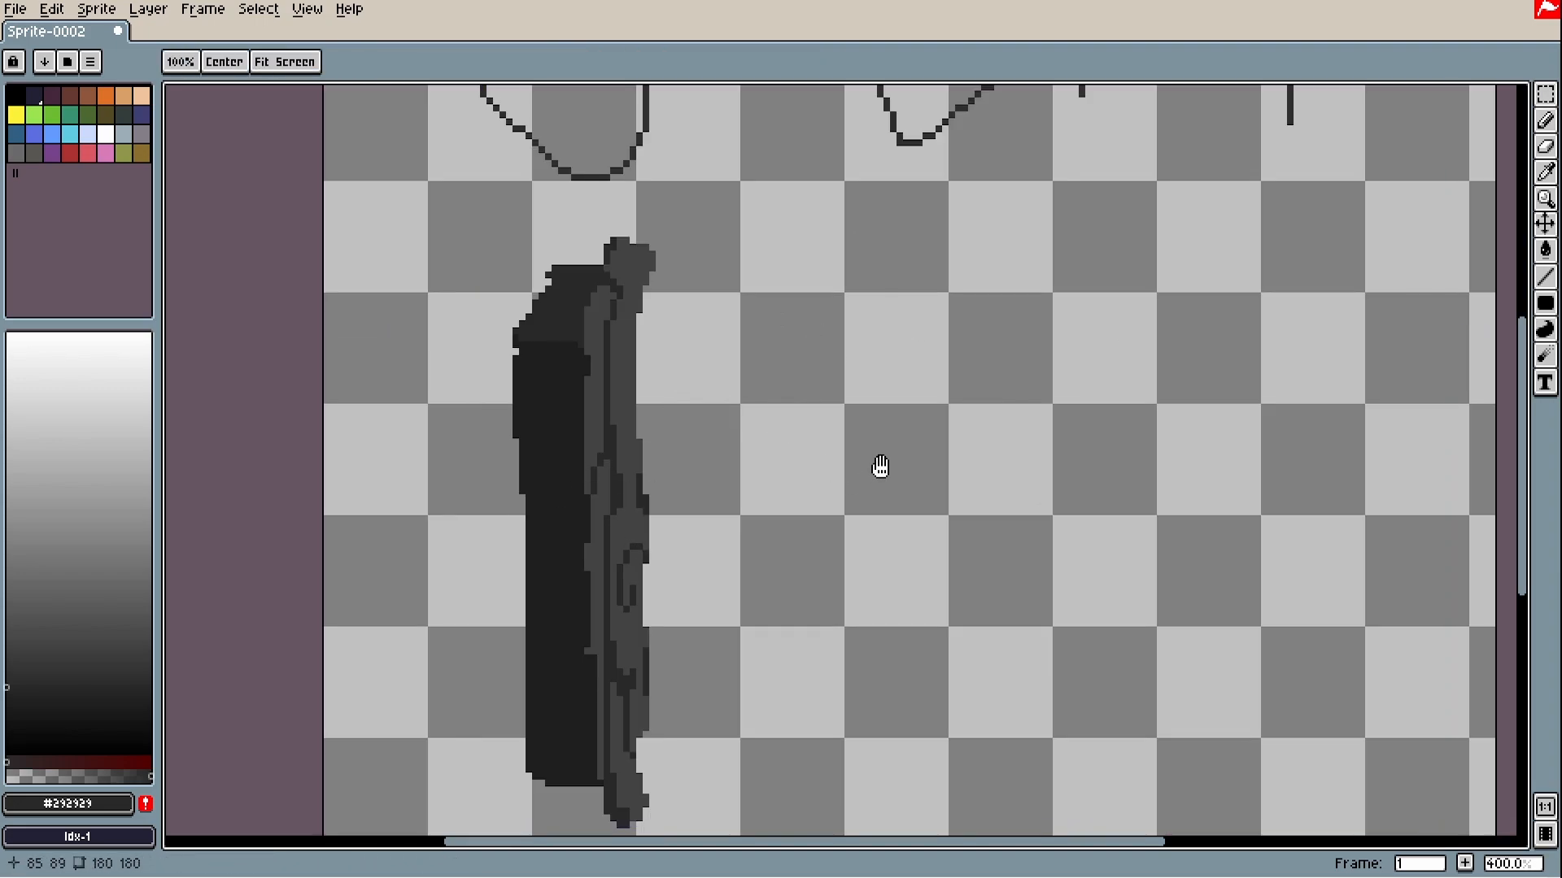
{"action": "left_click_drag", "start_coordinate": [881, 467], "coordinate": [679, 542]}
{"action": "left_click_drag", "start_coordinate": [477, 193], "coordinate": [465, 181]}
{"action": "left_click", "coordinate": [466, 183], "text": "alt"}
{"action": "left_click", "coordinate": [1545, 303]}
- Draw a filled dark grey disc, about 42x42 pixels, to the right of the block
{"action": "left_click", "coordinate": [1497, 304]}
{"action": "left_click_drag", "start_coordinate": [647, 389], "coordinate": [1107, 676]}
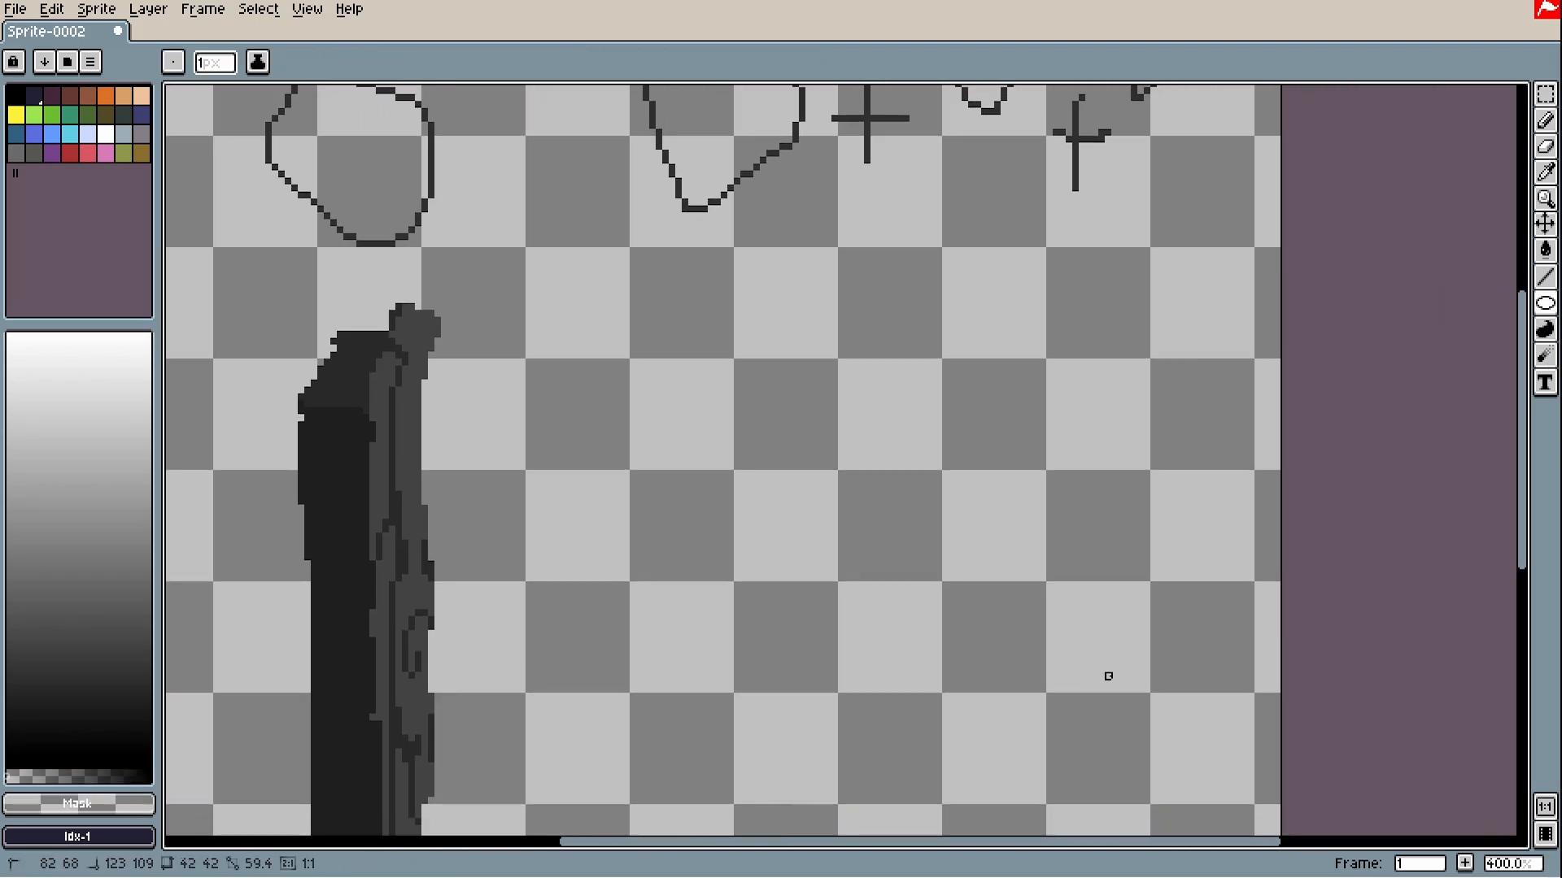
{"action": "left_click", "coordinate": [1545, 304]}
{"action": "left_click", "coordinate": [1520, 303]}
{"action": "left_click", "coordinate": [342, 504], "text": "alt"}
{"action": "left_click_drag", "start_coordinate": [618, 389], "coordinate": [926, 719]}
{"action": "key", "text": "g"}
- Touch up the disc's dark lower edge with the Pencil
{"action": "key", "text": "b"}
{"action": "scroll", "coordinate": [639, 604], "scroll_direction": "up", "scroll_amount": 3}
{"action": "left_click_drag", "start_coordinate": [1194, 432], "coordinate": [624, 626]}
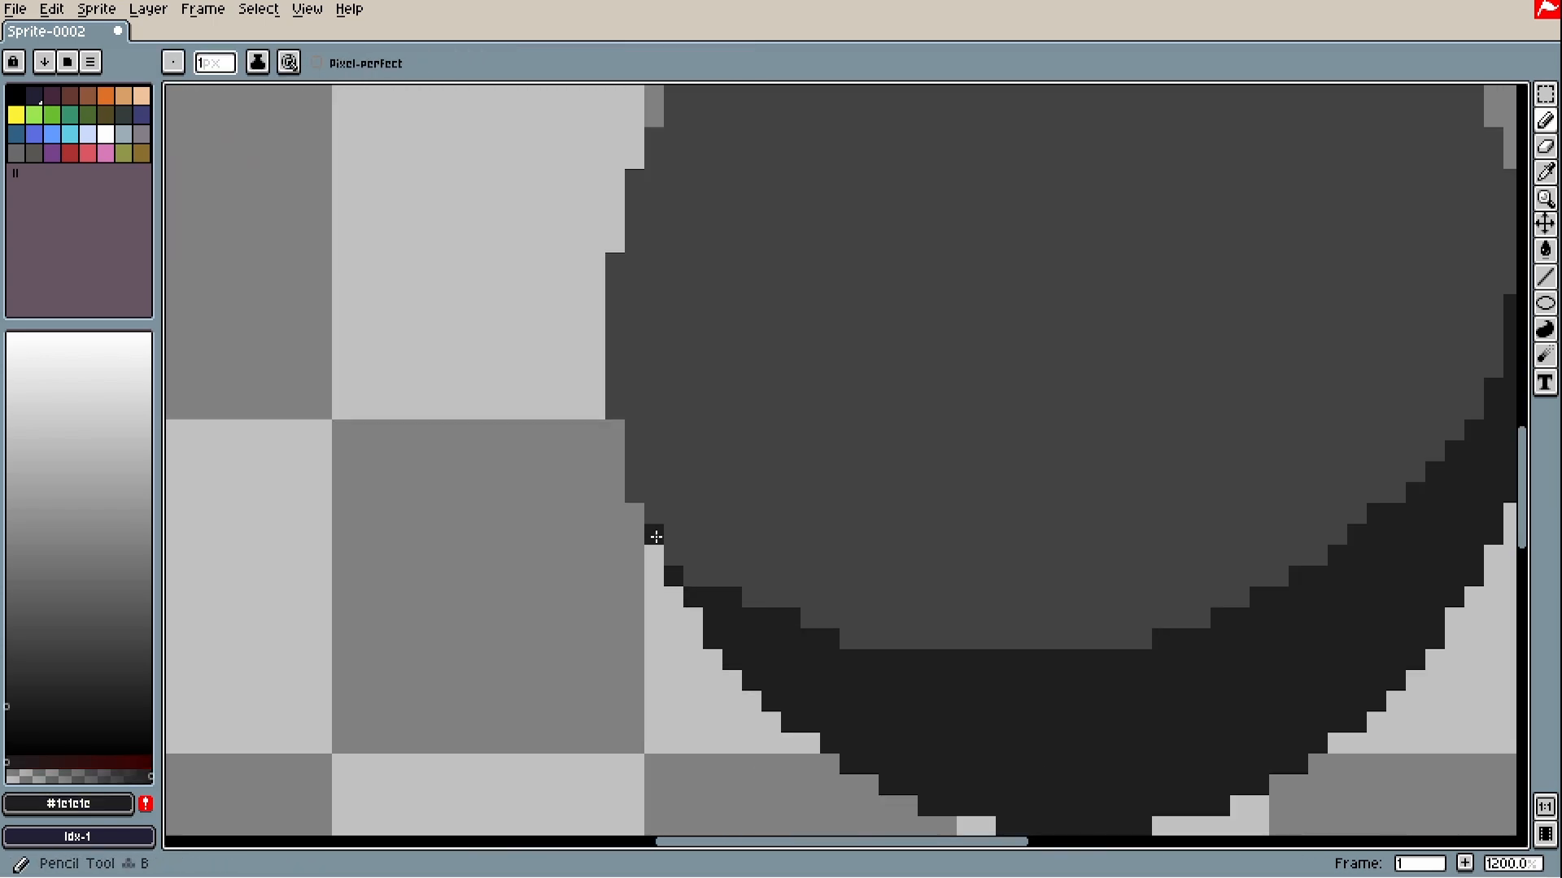
{"action": "scroll", "coordinate": [656, 537], "scroll_direction": "down", "scroll_amount": 6}
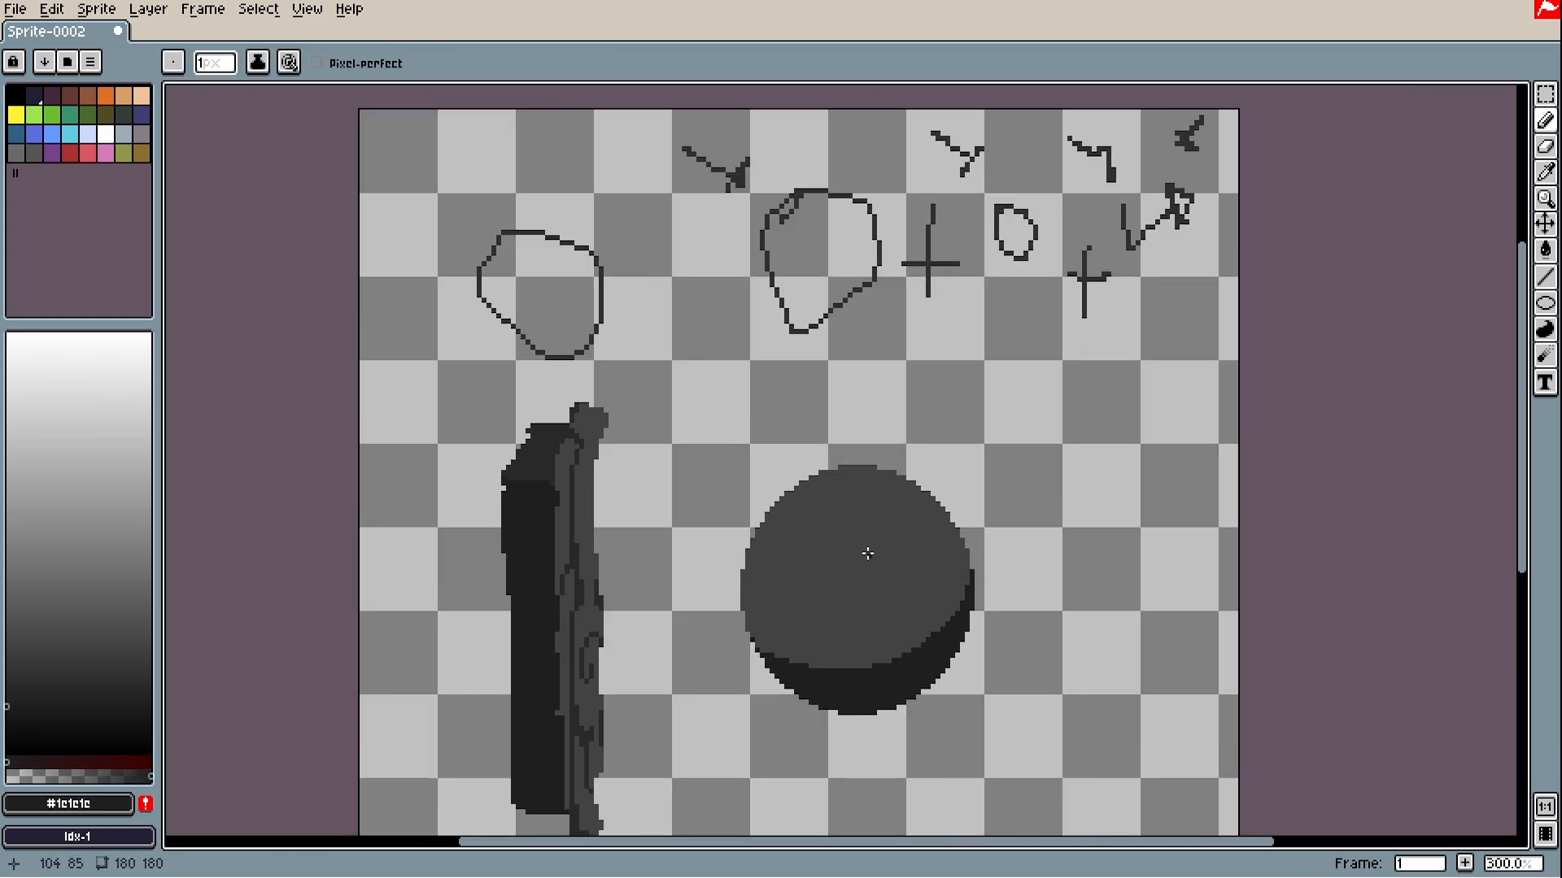
{"action": "scroll", "coordinate": [902, 525], "scroll_direction": "up", "scroll_amount": 2}
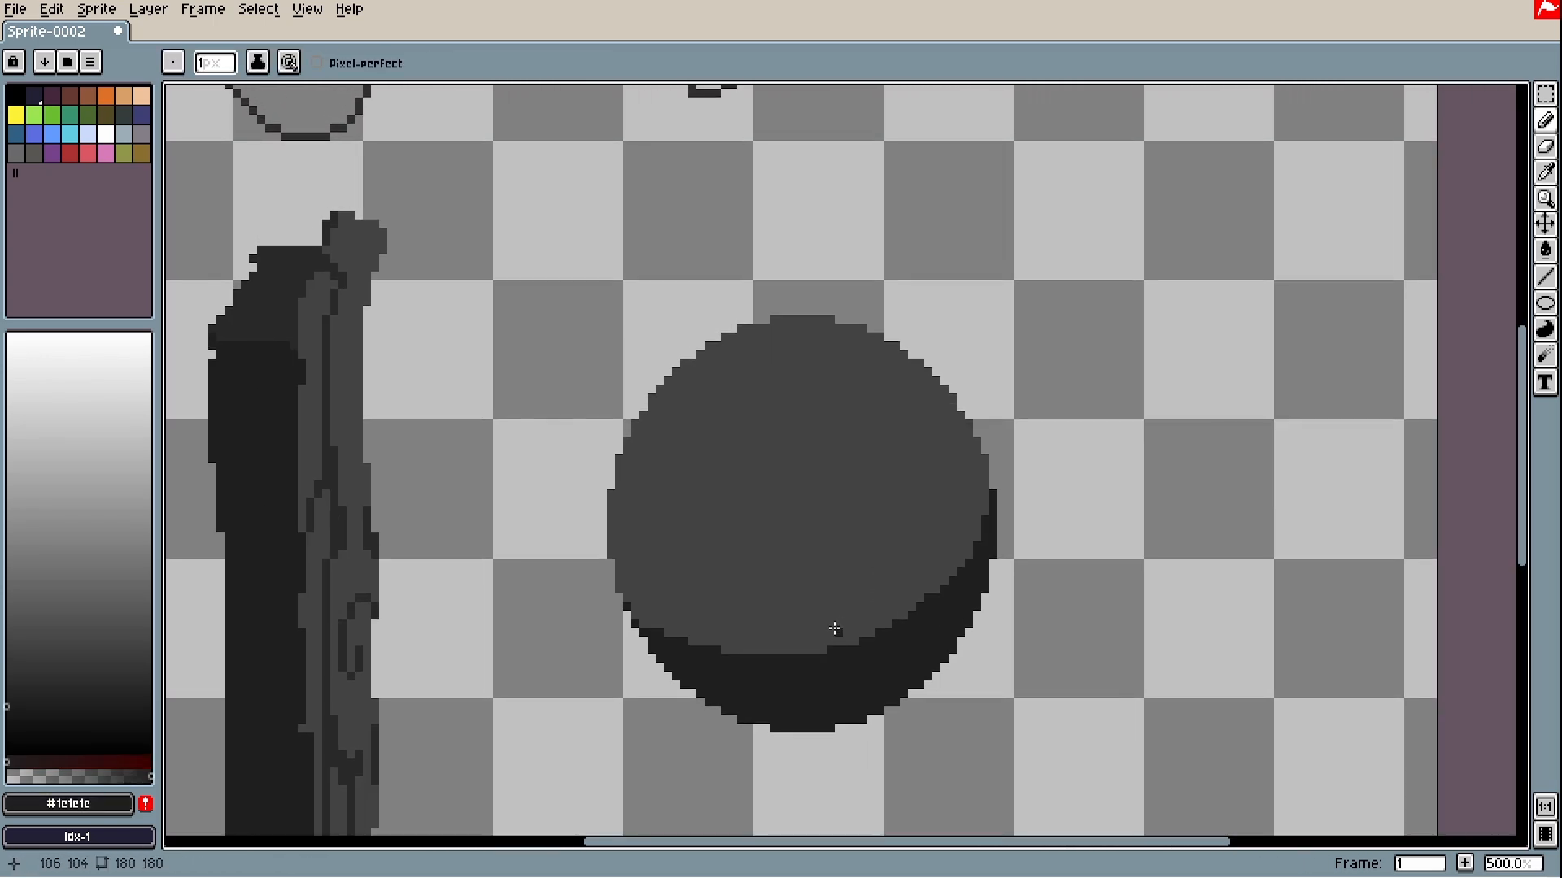
- Outline a darker curved band on the disc, bucket-fill it and retouch its edges
{"action": "left_click", "coordinate": [797, 634], "text": "alt"}
{"action": "left_click", "coordinate": [6, 673]}
{"action": "scroll", "coordinate": [743, 502], "scroll_direction": "up", "scroll_amount": 2}
{"action": "mouse_move", "coordinate": [511, 706]}
{"action": "left_mouse_down"}
{"action": "mouse_move", "coordinate": [663, 408]}
{"action": "mouse_move", "coordinate": [457, 626]}
{"action": "left_mouse_up"}
{"action": "key", "text": "g"}
{"action": "left_click", "coordinate": [511, 541]}
{"action": "scroll", "coordinate": [645, 406], "scroll_direction": "down", "scroll_amount": 2}
{"action": "scroll", "coordinate": [514, 567], "scroll_direction": "up", "scroll_amount": 3}
{"action": "left_click_drag", "start_coordinate": [569, 496], "coordinate": [569, 431]}
- Draw a zigzag dark crack on the disc's right side, fill it and tidy it
{"action": "left_click", "coordinate": [842, 228], "text": "alt"}
{"action": "scroll", "coordinate": [736, 332], "scroll_direction": "down", "scroll_amount": 4}
{"action": "scroll", "coordinate": [882, 273], "scroll_direction": "up", "scroll_amount": 3}
{"action": "key", "text": "ctrl+z"}
{"action": "mouse_move", "coordinate": [949, 264]}
{"action": "left_mouse_down"}
{"action": "mouse_move", "coordinate": [862, 346]}
{"action": "mouse_move", "coordinate": [950, 545]}
{"action": "mouse_move", "coordinate": [1041, 405]}
{"action": "left_mouse_up"}
{"action": "key", "text": "g"}
{"action": "left_click", "coordinate": [960, 374]}
{"action": "scroll", "coordinate": [919, 480], "scroll_direction": "up", "scroll_amount": 2}
{"action": "left_click", "coordinate": [976, 569], "text": "alt"}
{"action": "scroll", "coordinate": [1025, 586], "scroll_direction": "down", "scroll_amount": 2}
- Add a filled dark arc across the disc and retouch its edges
{"action": "mouse_move", "coordinate": [843, 394]}
{"action": "left_mouse_down"}
{"action": "mouse_move", "coordinate": [804, 506]}
{"action": "mouse_move", "coordinate": [970, 446]}
{"action": "mouse_move", "coordinate": [804, 513]}
{"action": "left_mouse_up"}
{"action": "left_click", "coordinate": [895, 488]}
{"action": "scroll", "coordinate": [914, 456], "scroll_direction": "up", "scroll_amount": 2}
{"action": "left_click", "coordinate": [1087, 373], "text": "alt"}
{"action": "left_click_drag", "start_coordinate": [861, 667], "coordinate": [700, 627]}
{"action": "scroll", "coordinate": [700, 627], "scroll_direction": "down", "scroll_amount": 4}
- Draw a dark crack at the sphere's top, cleaning its ends and extending its legs with #424242
{"action": "mouse_move", "coordinate": [760, 364]}
{"action": "left_mouse_down"}
{"action": "mouse_move", "coordinate": [837, 383]}
{"action": "mouse_move", "coordinate": [896, 326]}
{"action": "mouse_move", "coordinate": [701, 326]}
{"action": "left_mouse_up"}
{"action": "left_click", "coordinate": [716, 366], "text": "alt"}
{"action": "left_click", "coordinate": [720, 347]}
{"action": "left_click", "coordinate": [877, 347]}
{"action": "left_click", "coordinate": [901, 324]}
{"action": "left_click", "coordinate": [896, 449]}
{"action": "left_click", "coordinate": [895, 306], "text": "alt"}
{"action": "left_click", "coordinate": [915, 305]}
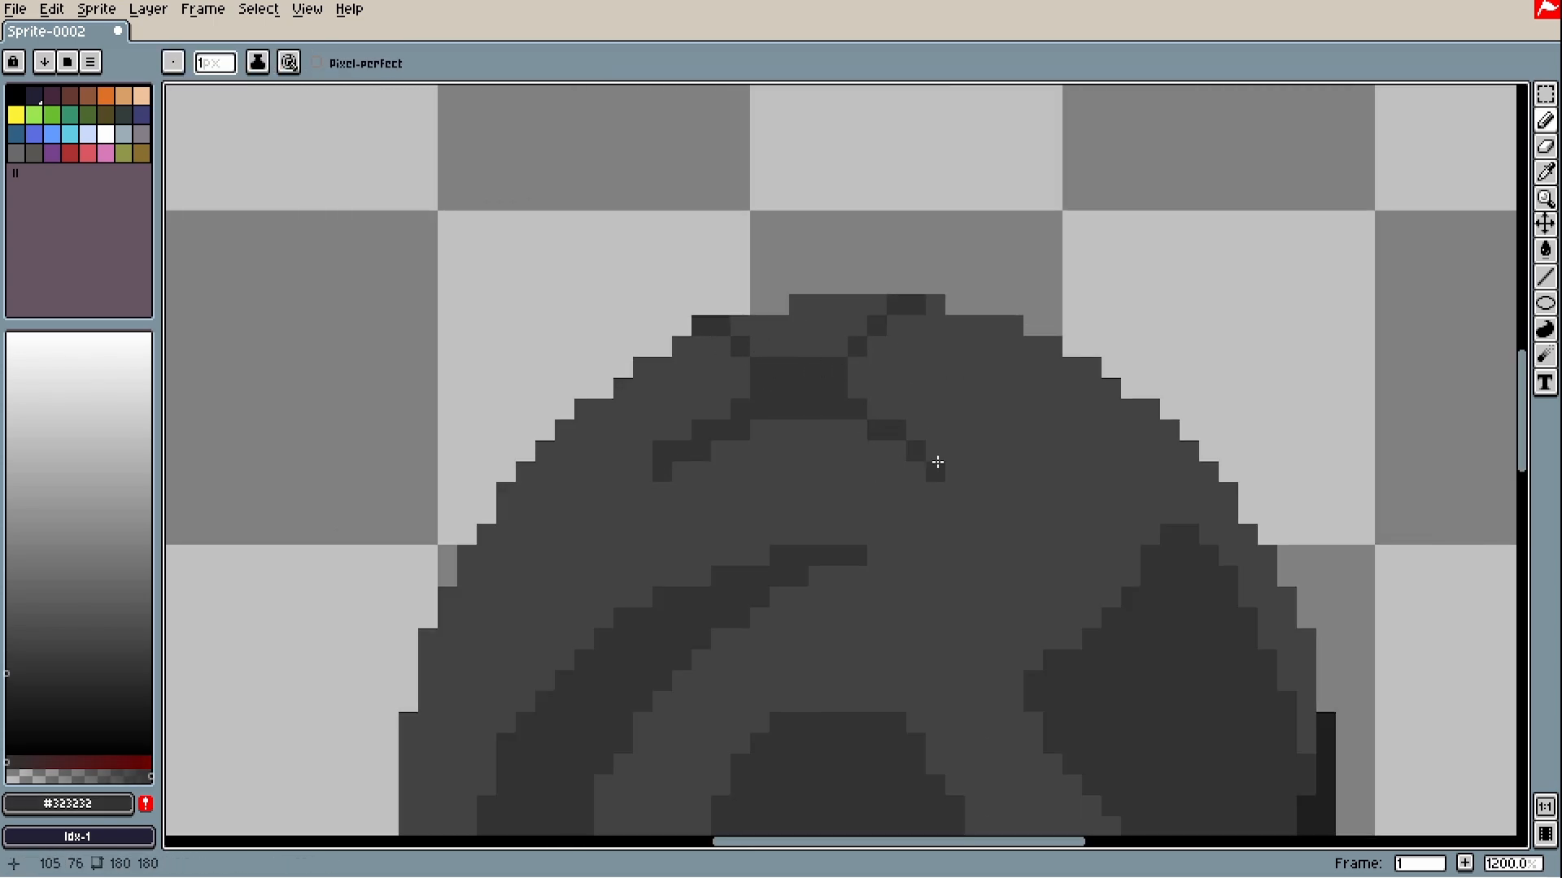
{"action": "left_click_drag", "start_coordinate": [934, 451], "coordinate": [975, 493]}
- Sample #323232 and #424242 from the sphere, undoing a stray diagonal stroke above it
{"action": "left_click", "coordinate": [793, 423], "text": "alt"}
{"action": "key", "text": "ctrl+z"}
{"action": "left_click_drag", "start_coordinate": [777, 422], "coordinate": [699, 484]}
{"action": "scroll", "coordinate": [891, 427], "scroll_direction": "up", "scroll_amount": 1}
{"action": "left_click", "coordinate": [903, 445], "text": "alt"}
{"action": "scroll", "coordinate": [887, 374], "scroll_direction": "down", "scroll_amount": 6}
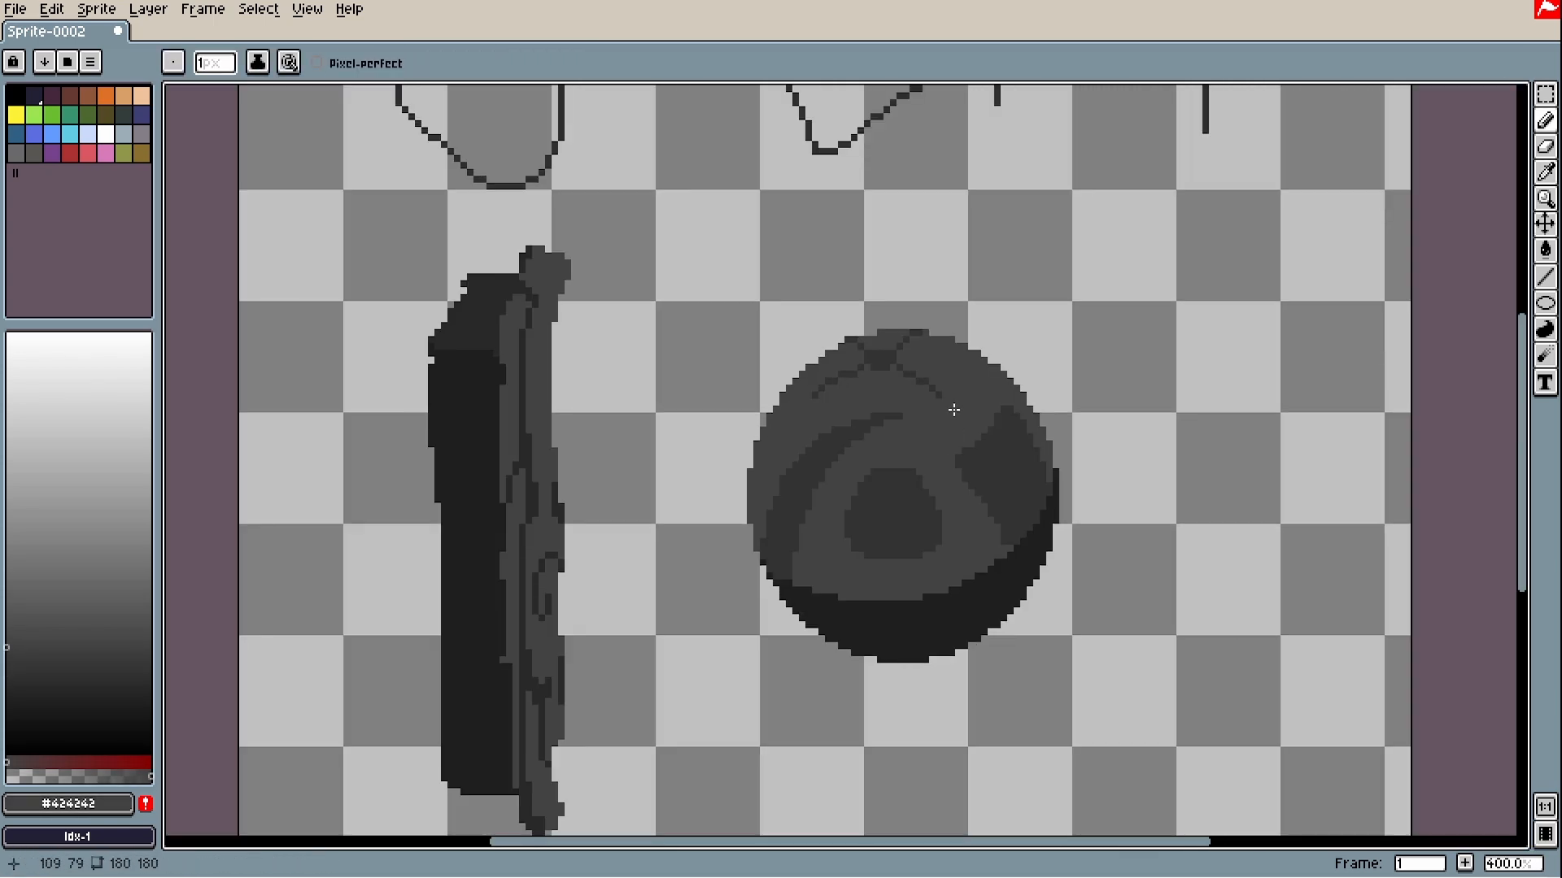
{"action": "left_click_drag", "start_coordinate": [952, 409], "coordinate": [833, 446]}
{"action": "scroll", "coordinate": [878, 340], "scroll_direction": "up", "scroll_amount": 1}
{"action": "mouse_move", "coordinate": [858, 353]}
{"action": "left_mouse_down"}
{"action": "mouse_move", "coordinate": [781, 338]}
{"action": "mouse_move", "coordinate": [784, 387]}
{"action": "left_mouse_up"}
{"action": "left_click_drag", "start_coordinate": [896, 286], "coordinate": [830, 358]}
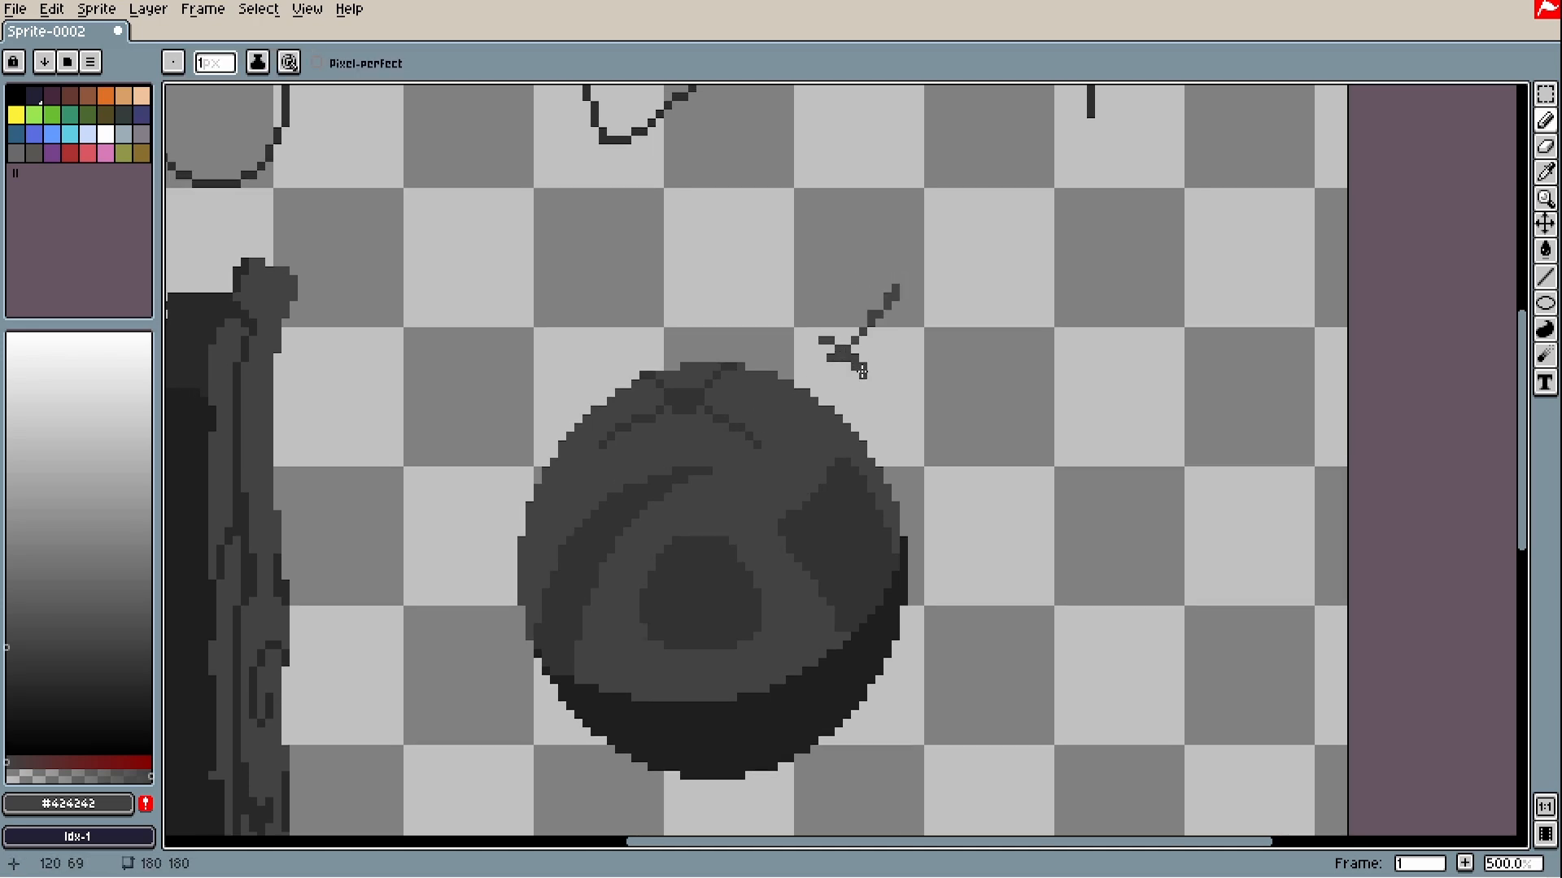
{"action": "key", "text": "ctrl+z"}
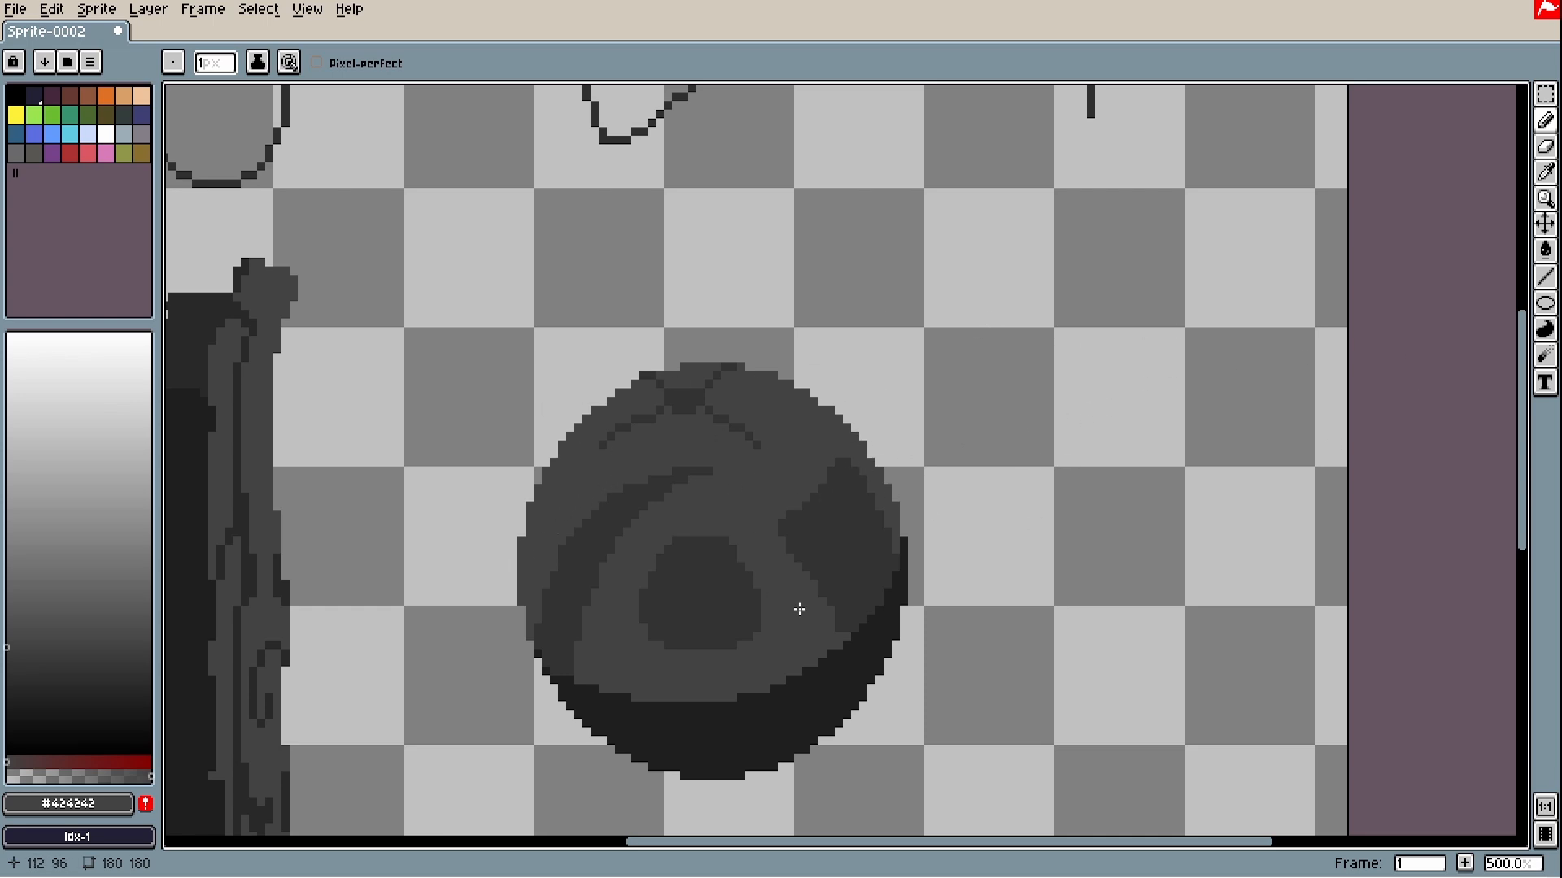
{"action": "scroll", "coordinate": [763, 600], "scroll_direction": "up", "scroll_amount": 1}
- Outline and fill a lighter ring inside the sphere's central dark patch
{"action": "scroll", "coordinate": [660, 639], "scroll_direction": "up", "scroll_amount": 2}
{"action": "left_click_drag", "start_coordinate": [657, 627], "coordinate": [638, 606]}
{"action": "key", "text": "g"}
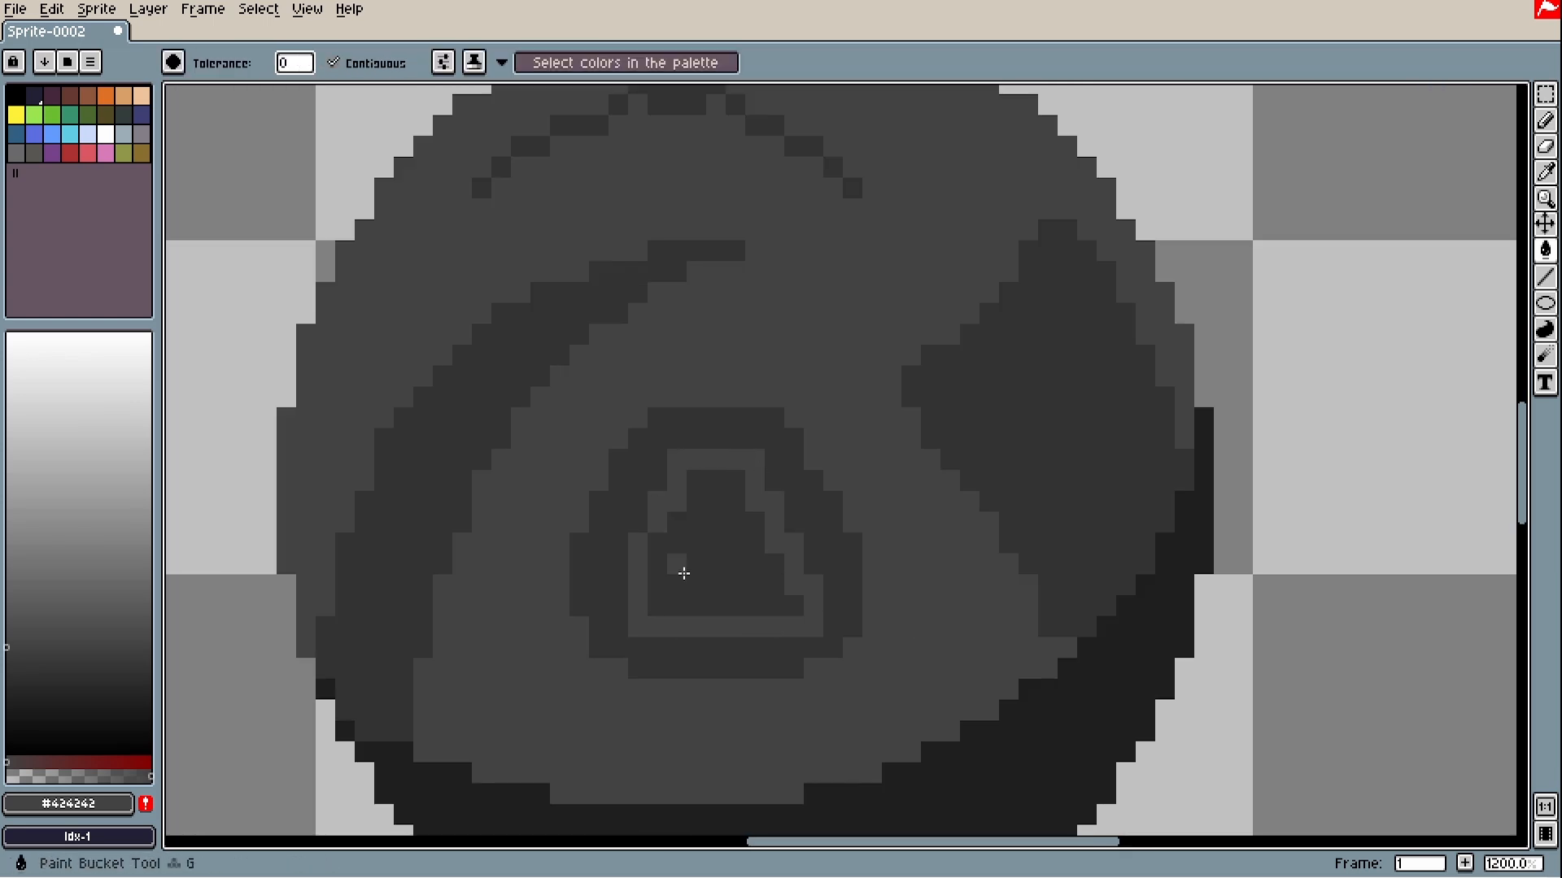
{"action": "left_click", "coordinate": [683, 569]}
{"action": "key", "text": "b"}
{"action": "left_click", "coordinate": [716, 433], "text": "alt"}
{"action": "left_click_drag", "start_coordinate": [715, 456], "coordinate": [716, 631]}
{"action": "key", "text": "ctrl+z"}
- Draw the window's #323232 crossbar and a row across it filled with #424242
{"action": "left_click", "coordinate": [666, 535], "text": "alt"}
{"action": "left_click_drag", "start_coordinate": [774, 460], "coordinate": [774, 480]}
{"action": "left_click", "coordinate": [793, 523]}
{"action": "left_click", "coordinate": [716, 596], "text": "alt"}
{"action": "left_click_drag", "start_coordinate": [658, 544], "coordinate": [775, 544]}
{"action": "scroll", "coordinate": [706, 698], "scroll_direction": "down", "scroll_amount": 4}
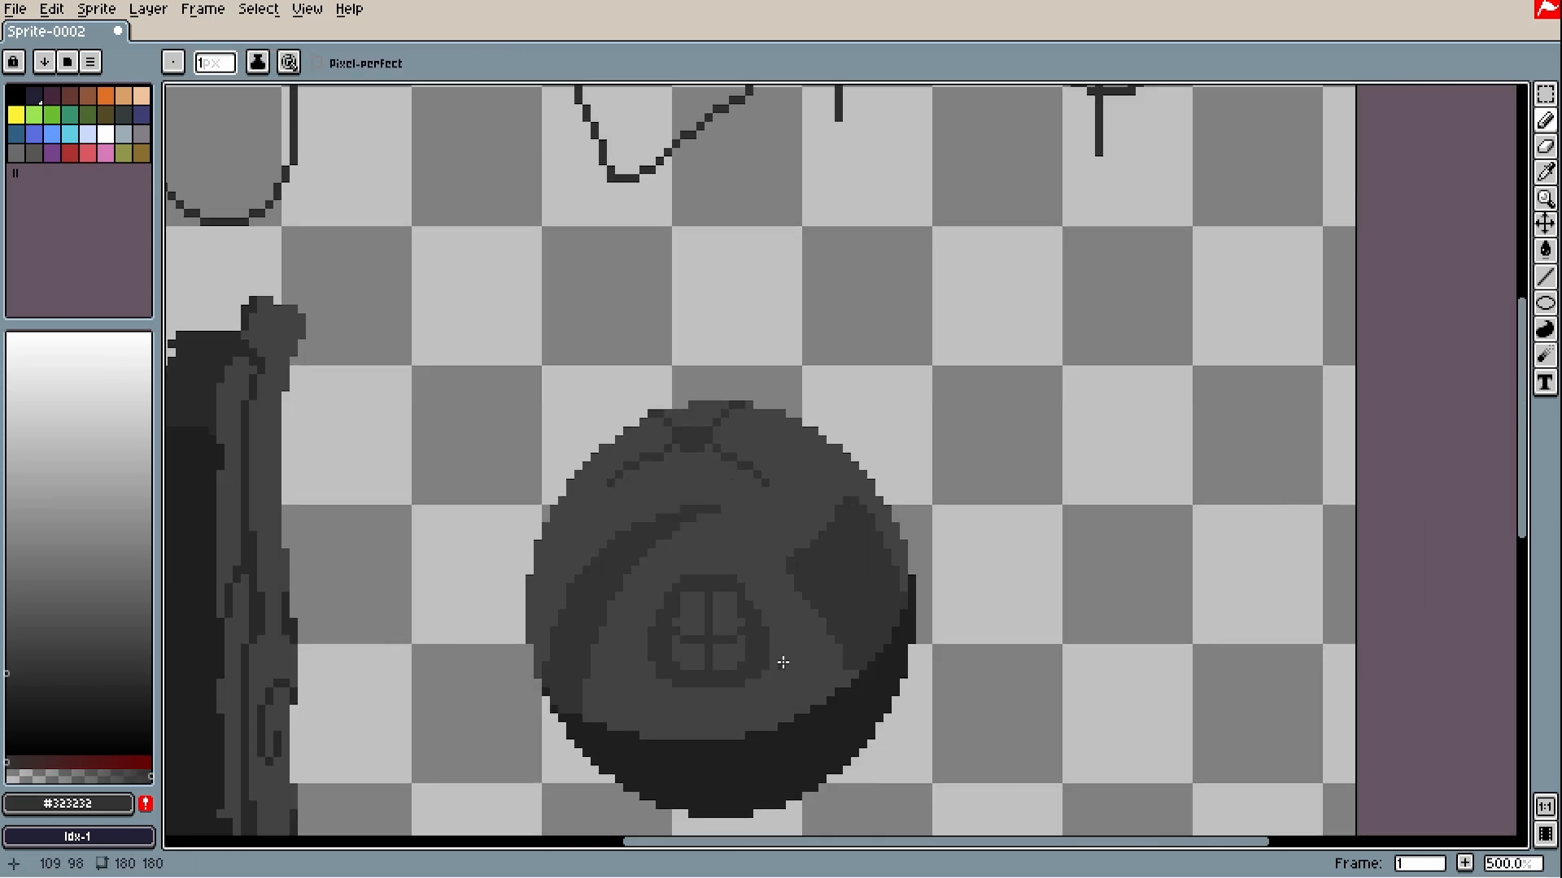
{"action": "scroll", "coordinate": [737, 662], "scroll_direction": "up", "scroll_amount": 4}
{"action": "left_click", "coordinate": [701, 661], "text": "alt"}
{"action": "left_click", "coordinate": [706, 636]}
- Undo a diagonal trial stroke, recentre the sphere and sample #323232 from it
{"action": "scroll", "coordinate": [719, 732], "scroll_direction": "down", "scroll_amount": 4}
{"action": "key", "text": "b"}
{"action": "left_click_drag", "start_coordinate": [887, 440], "coordinate": [825, 501]}
{"action": "key", "text": "ctrl+z"}
{"action": "scroll", "coordinate": [550, 722], "scroll_direction": "up", "scroll_amount": 3}
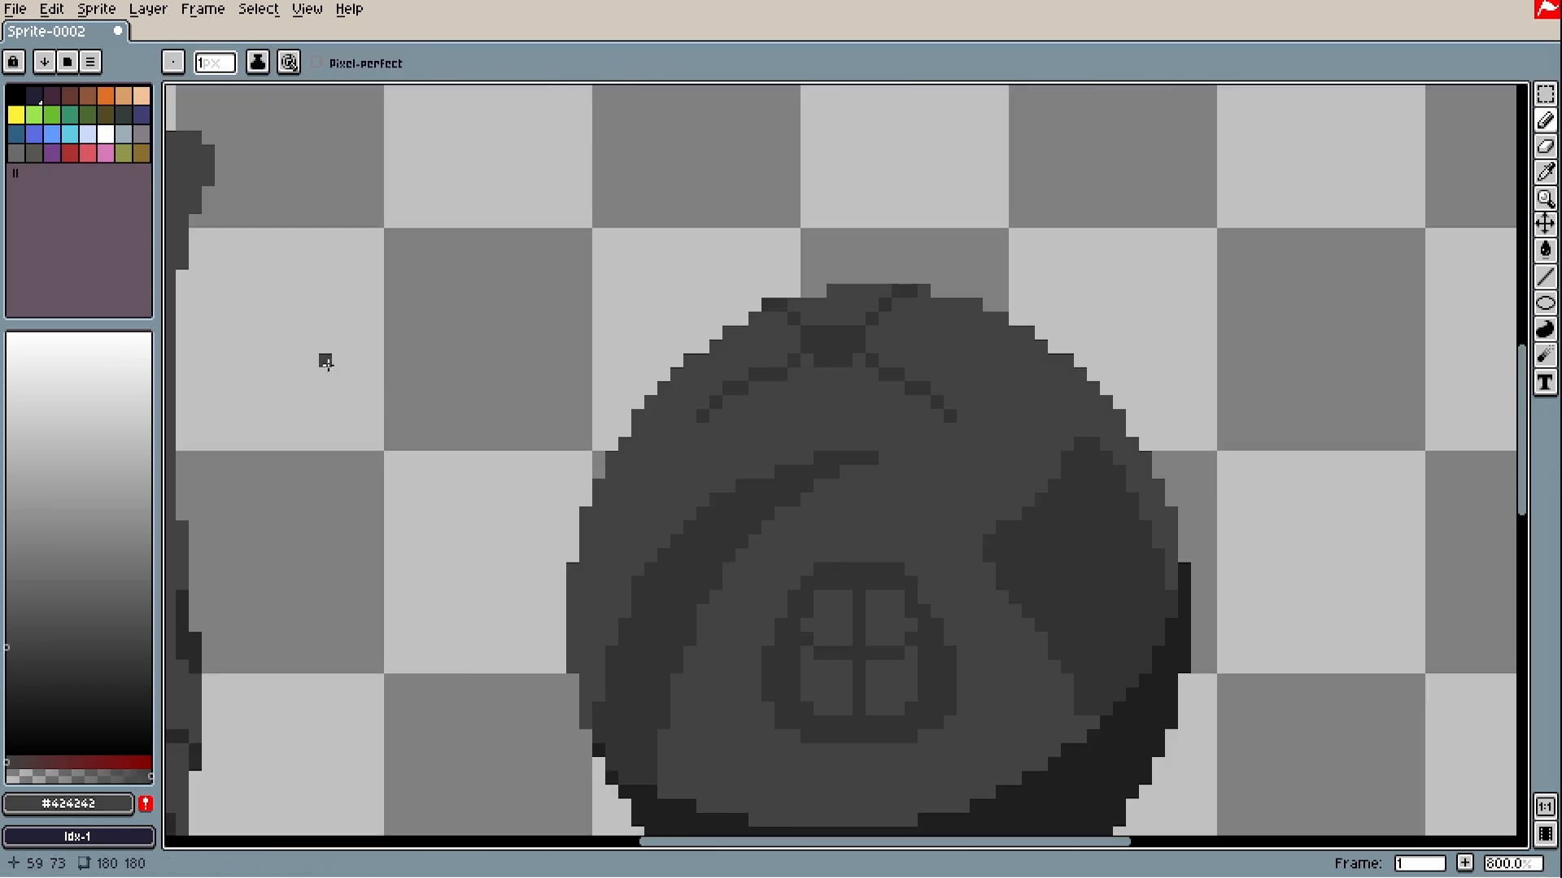
{"action": "scroll", "coordinate": [398, 334], "scroll_direction": "down", "scroll_amount": 4}
{"action": "left_click_drag", "start_coordinate": [411, 335], "coordinate": [555, 446]}
{"action": "left_click_drag", "start_coordinate": [702, 383], "coordinate": [781, 487]}
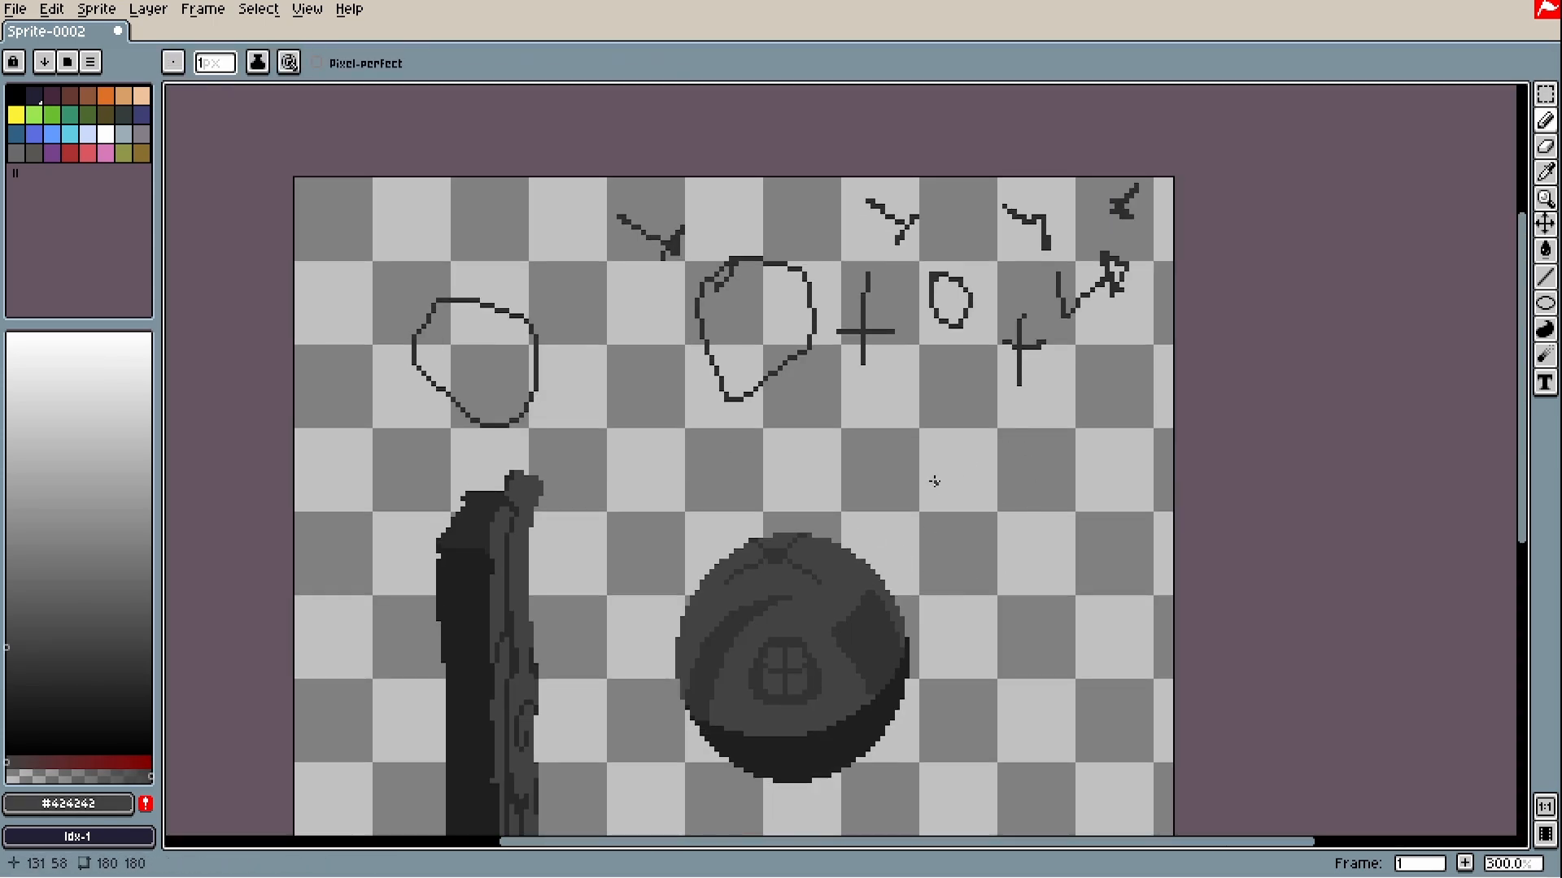
{"action": "scroll", "coordinate": [862, 676], "scroll_direction": "up", "scroll_amount": 4}
{"action": "key", "text": "alt"}
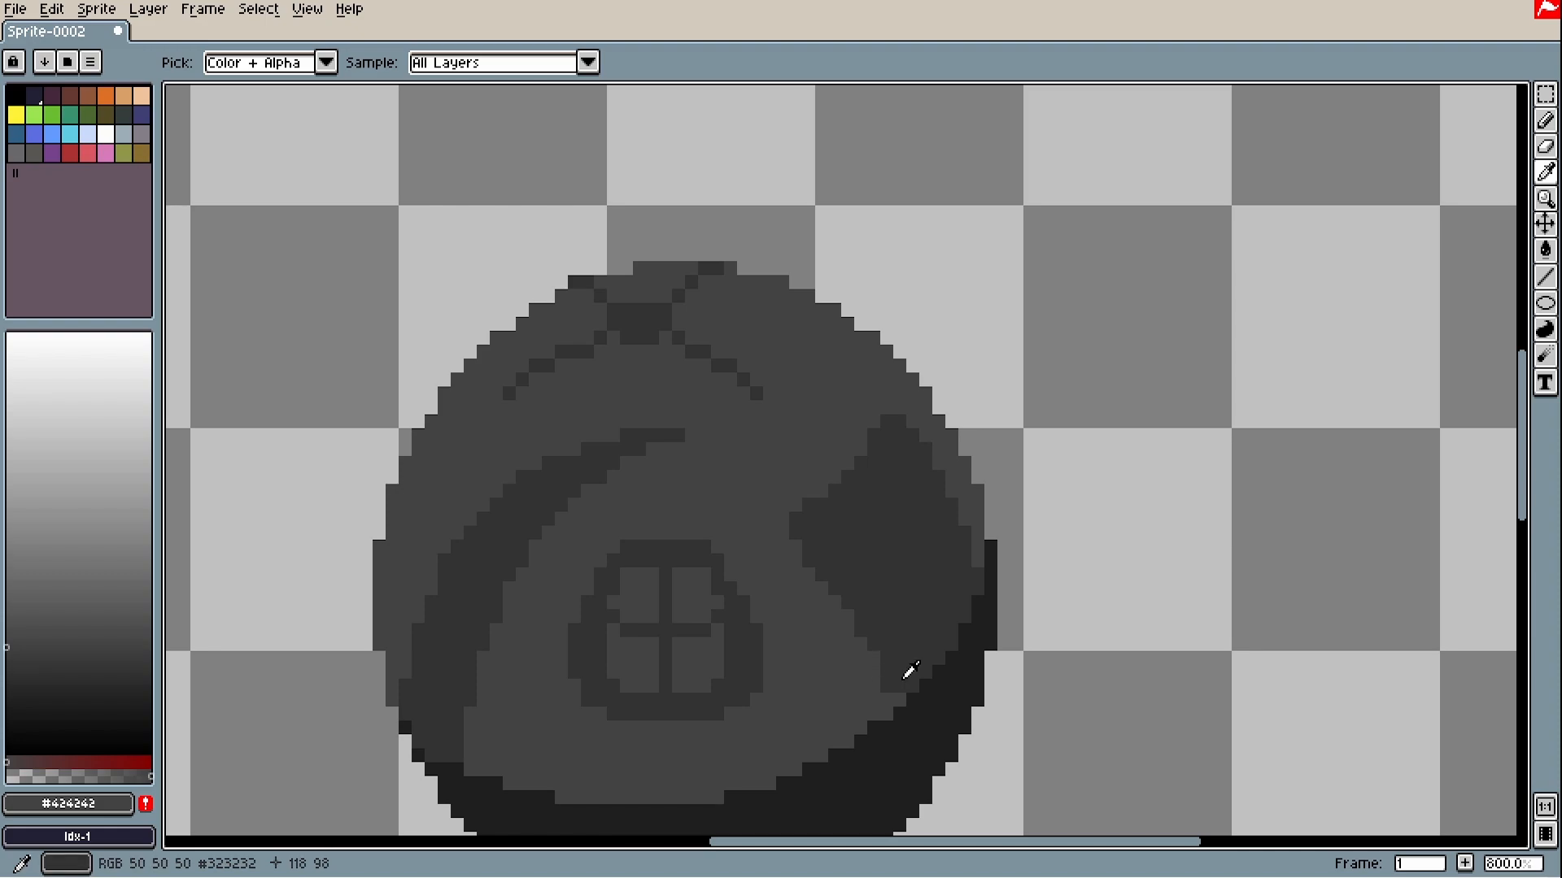
{"action": "left_click", "coordinate": [910, 670], "text": "alt"}
{"action": "key", "text": "alt"}
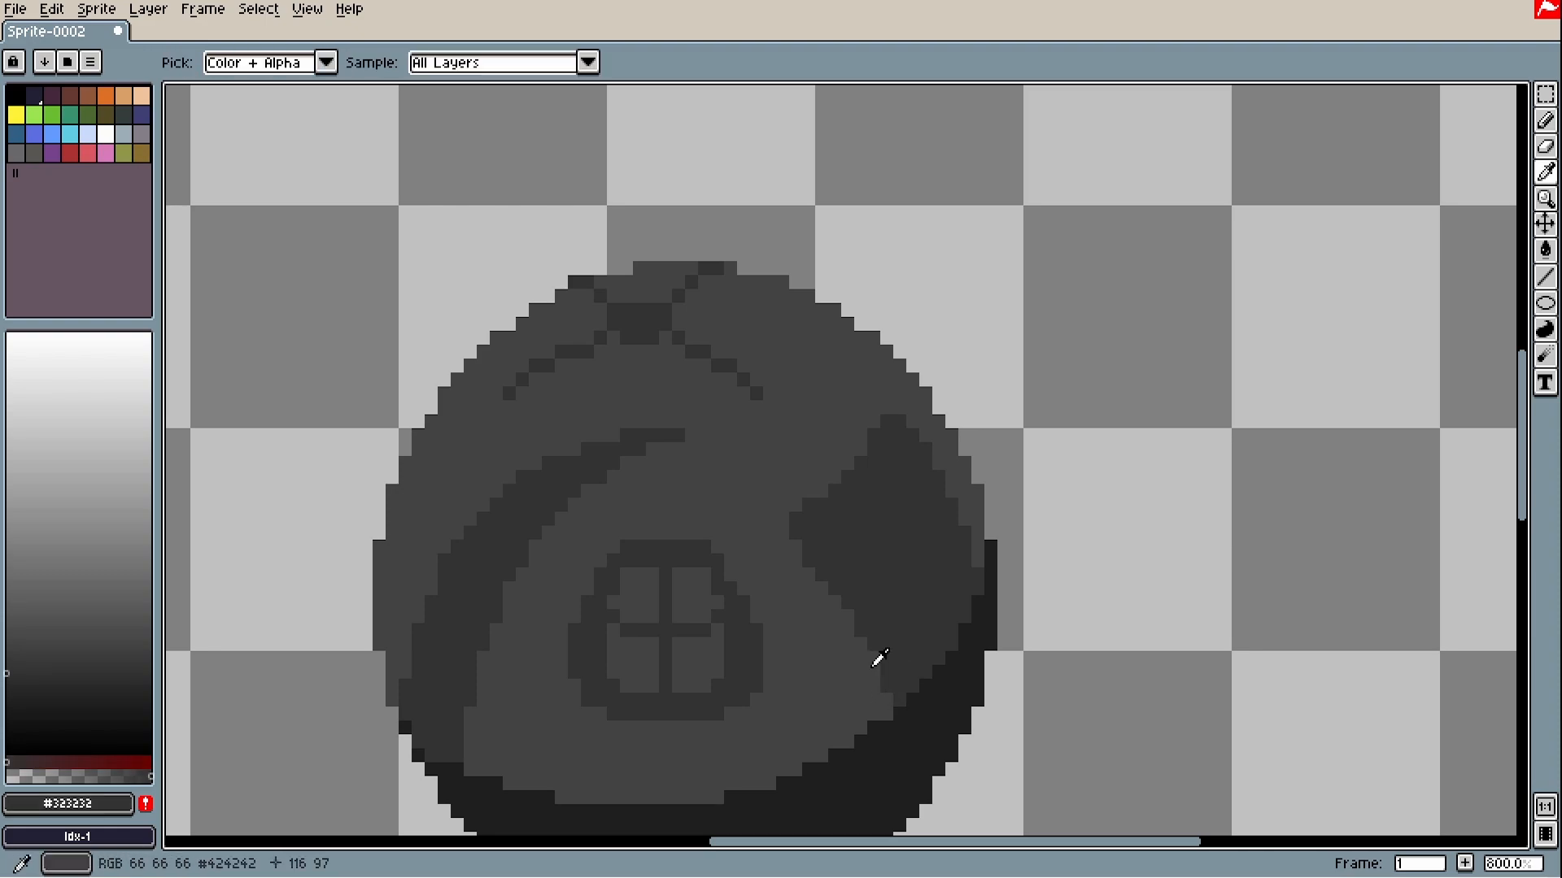
{"action": "scroll", "coordinate": [881, 637], "scroll_direction": "down", "scroll_amount": 4}
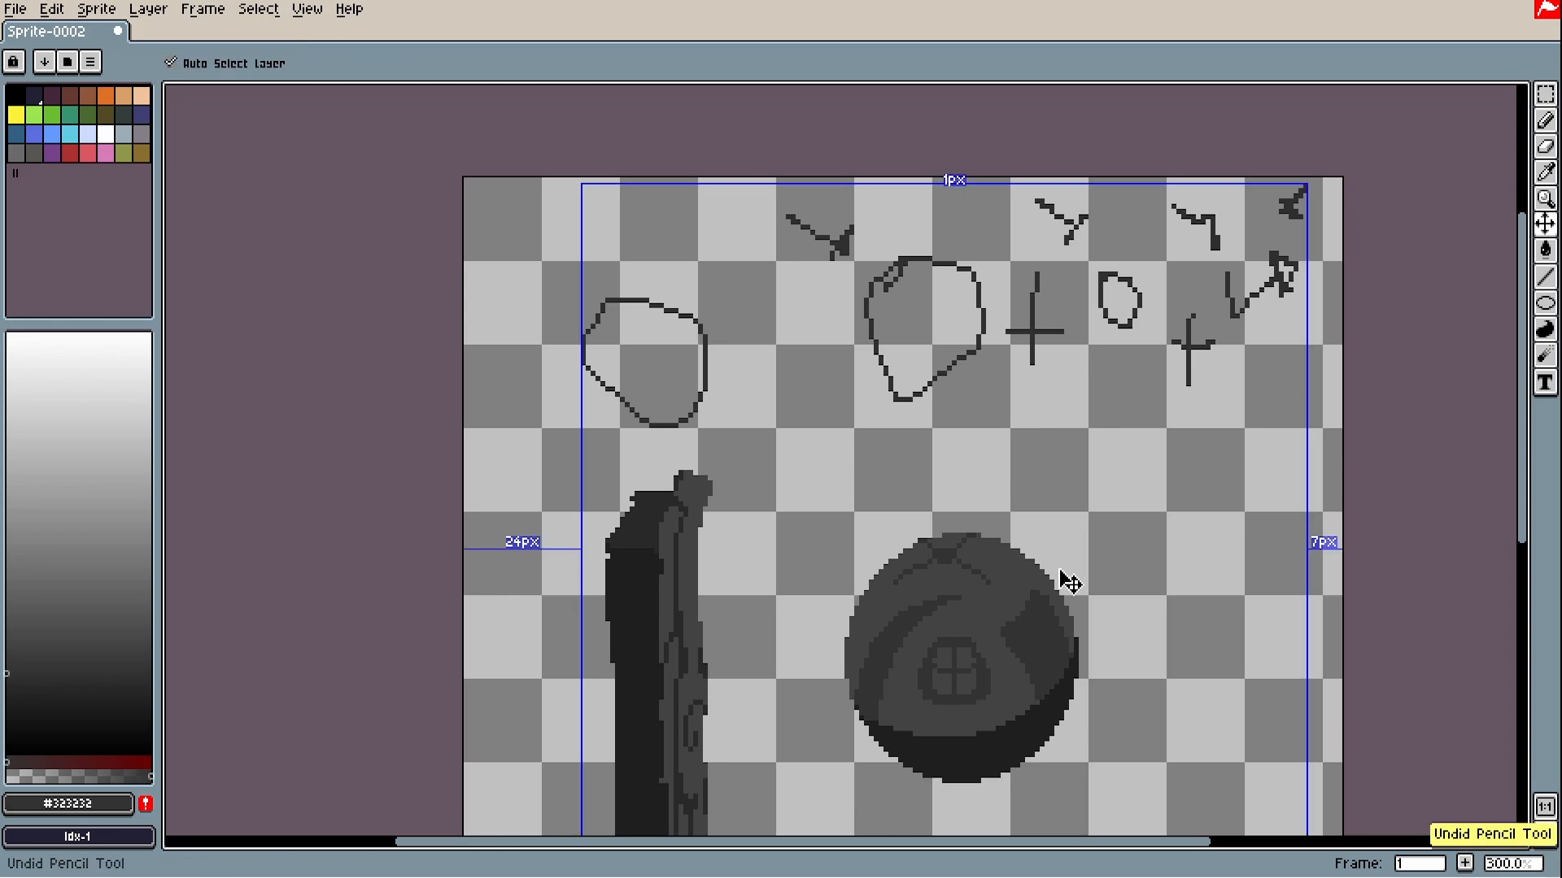
{"action": "scroll", "coordinate": [1063, 582], "scroll_direction": "up", "scroll_amount": 6}
- Try a lighter pane fill and a highlight on the sphere's left, then undo them
{"action": "key", "text": "alt"}
{"action": "key", "text": "g"}
{"action": "left_click", "coordinate": [1018, 638]}
{"action": "key", "text": "b"}
{"action": "left_click_drag", "start_coordinate": [999, 750], "coordinate": [1042, 742]}
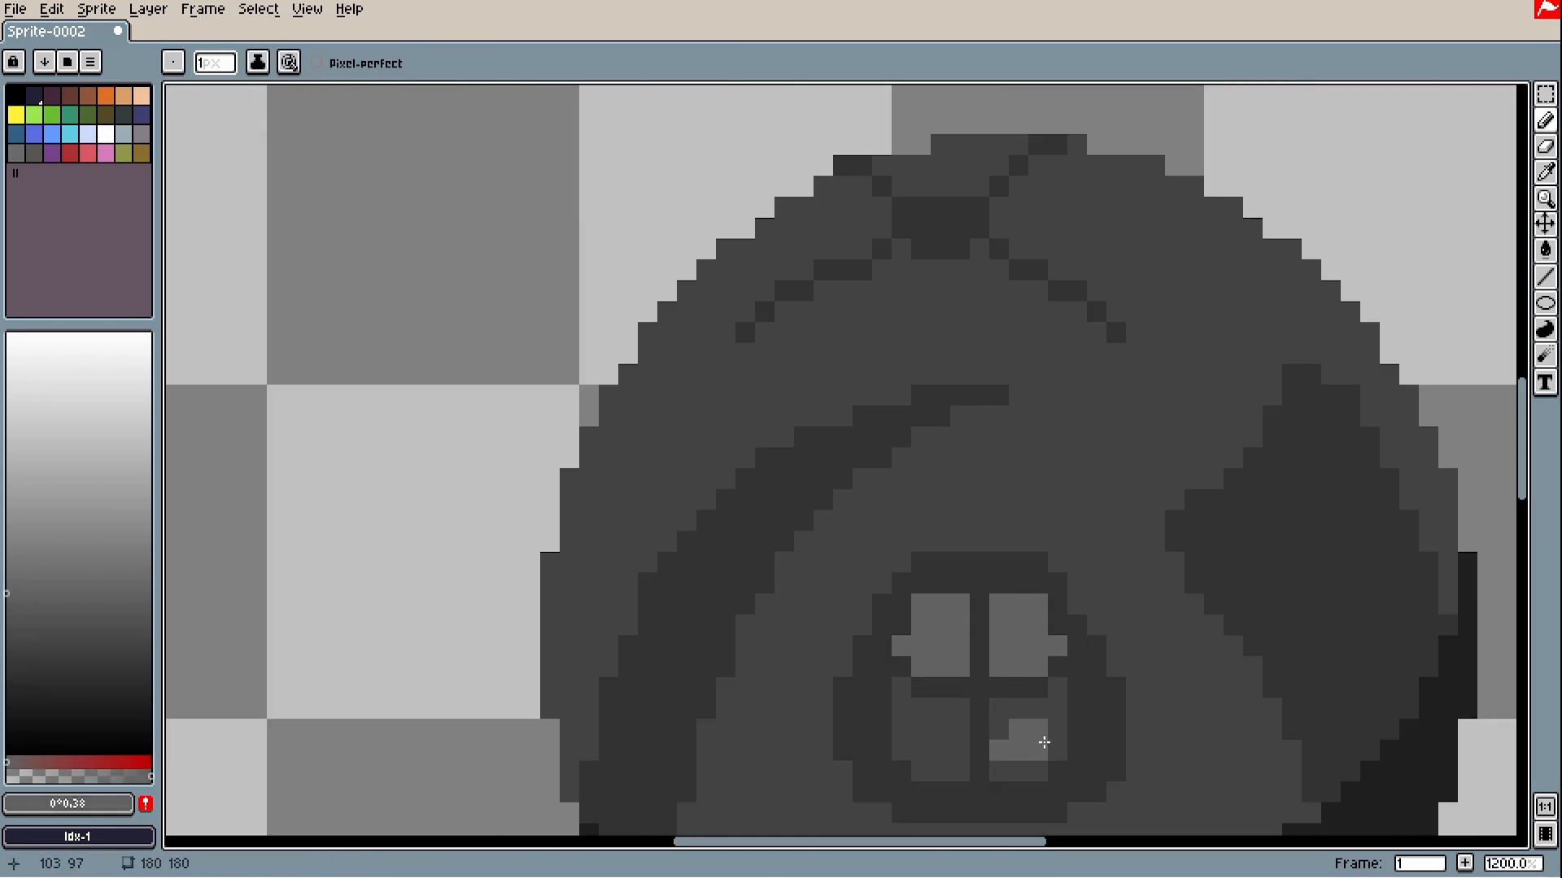
{"action": "scroll", "coordinate": [1098, 591], "scroll_direction": "down", "scroll_amount": 3}
{"action": "scroll", "coordinate": [915, 569], "scroll_direction": "up", "scroll_amount": 3}
{"action": "left_click_drag", "start_coordinate": [1004, 401], "coordinate": [807, 665]}
{"action": "key", "text": "ctrl+z"}
{"action": "scroll", "coordinate": [1002, 504], "scroll_direction": "up", "scroll_amount": 2}
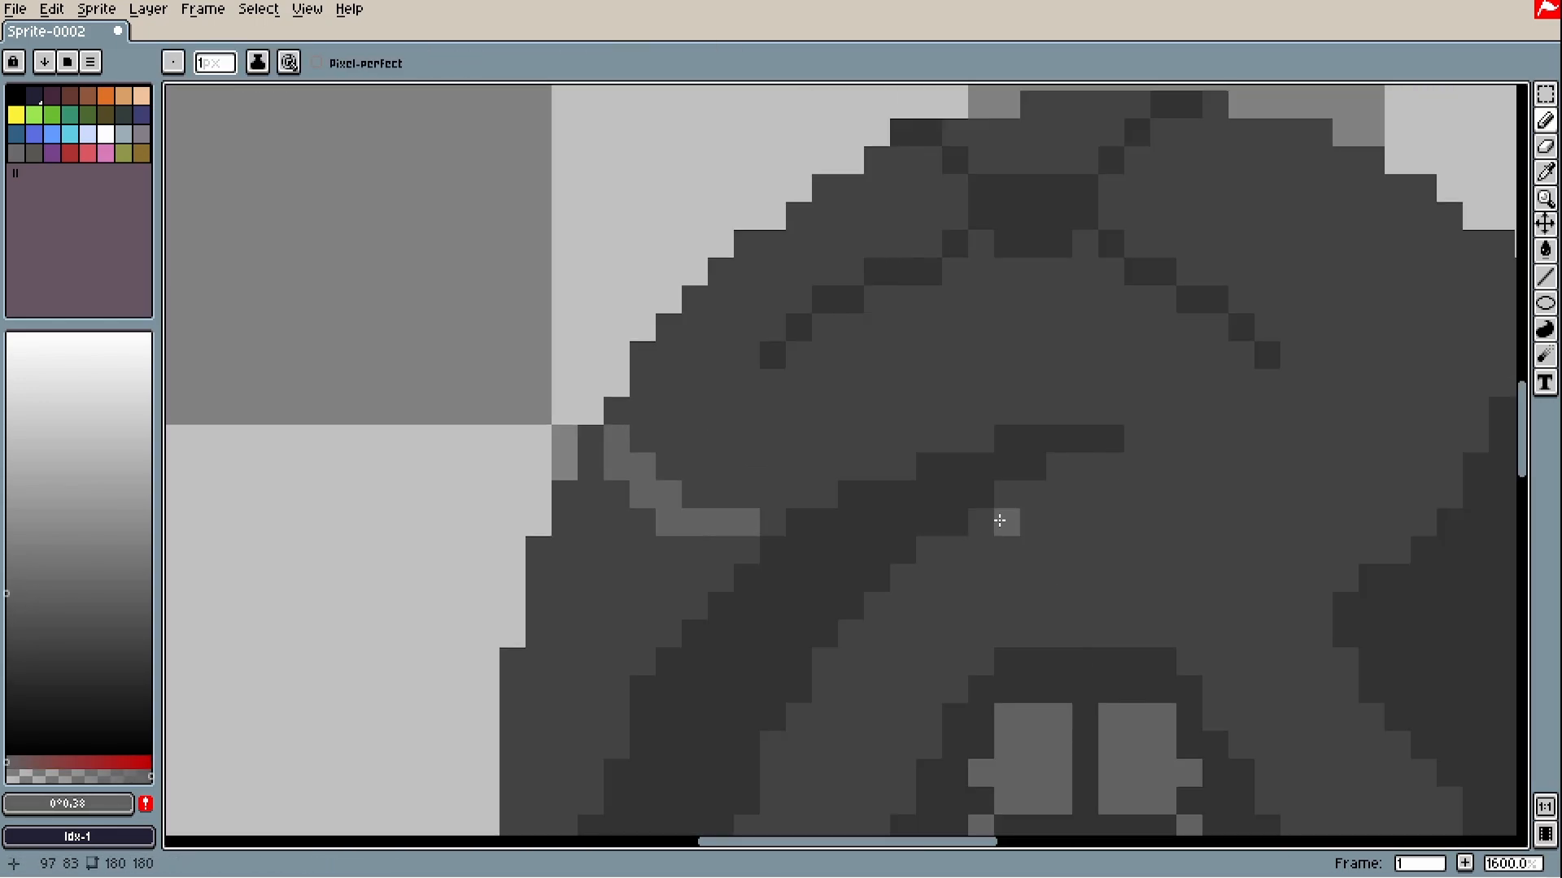
{"action": "key", "text": "ctrl+z"}
- Outline and fill a highlight across the sphere, then trim the line's right end
{"action": "left_click_drag", "start_coordinate": [594, 516], "coordinate": [1014, 519]}
{"action": "scroll", "coordinate": [1139, 395], "scroll_direction": "down", "scroll_amount": 4}
{"action": "key", "text": "g"}
{"action": "left_click", "coordinate": [1066, 393]}
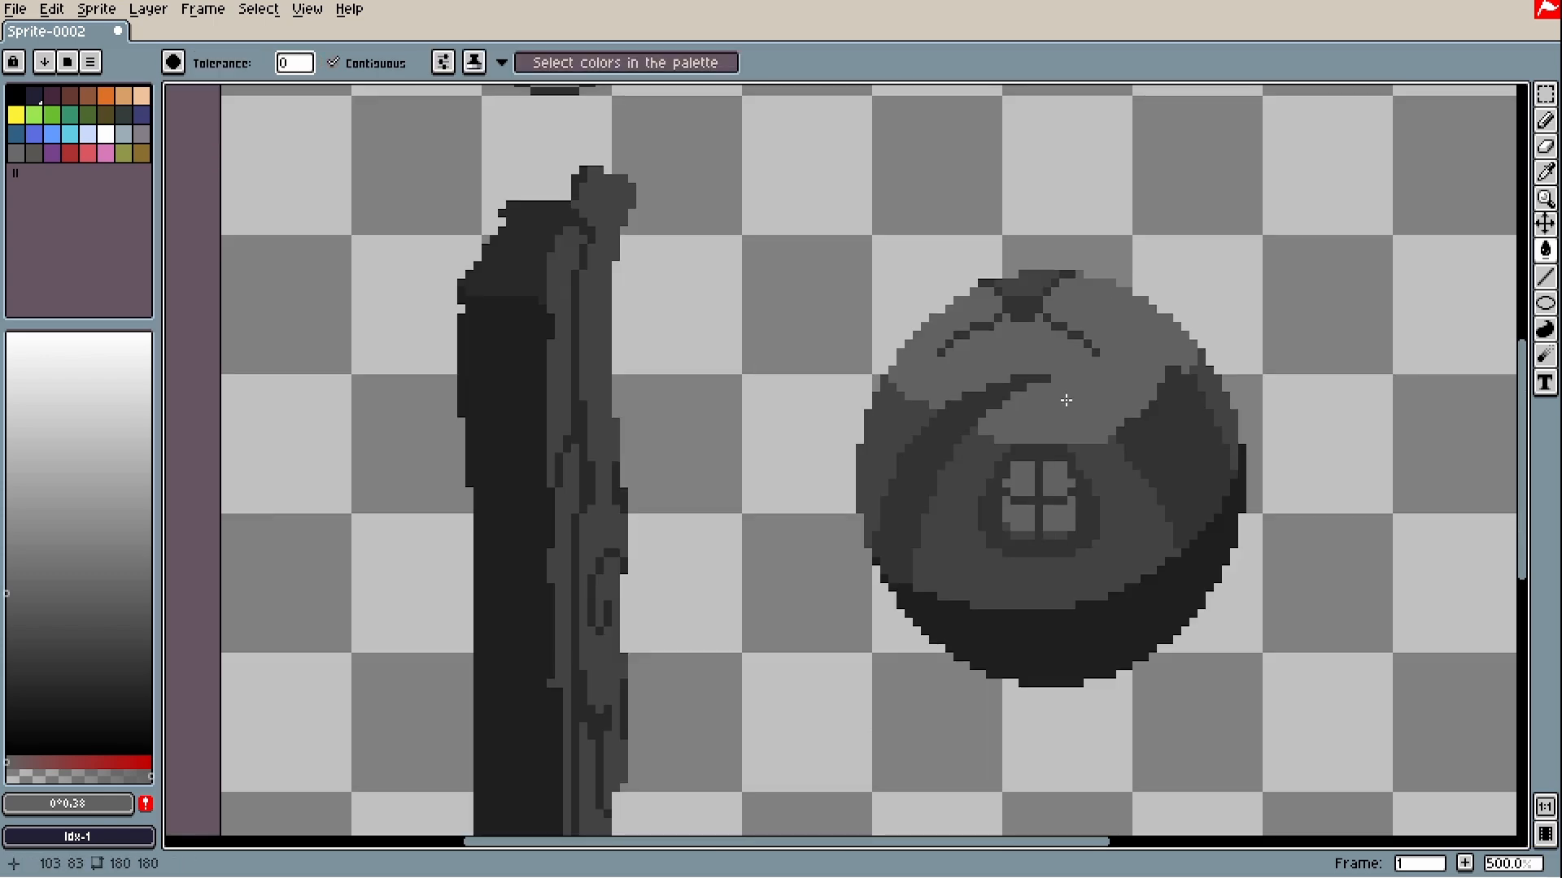
{"action": "scroll", "coordinate": [987, 395], "scroll_direction": "up", "scroll_amount": 5}
{"action": "left_click_drag", "start_coordinate": [595, 282], "coordinate": [673, 368]}
{"action": "scroll", "coordinate": [813, 485], "scroll_direction": "down", "scroll_amount": 4}
{"action": "scroll", "coordinate": [899, 490], "scroll_direction": "up", "scroll_amount": 4}
{"action": "key", "text": "ctrl+z"}
{"action": "scroll", "coordinate": [879, 561], "scroll_direction": "down", "scroll_amount": 3}
{"action": "scroll", "coordinate": [913, 474], "scroll_direction": "up", "scroll_amount": 1}
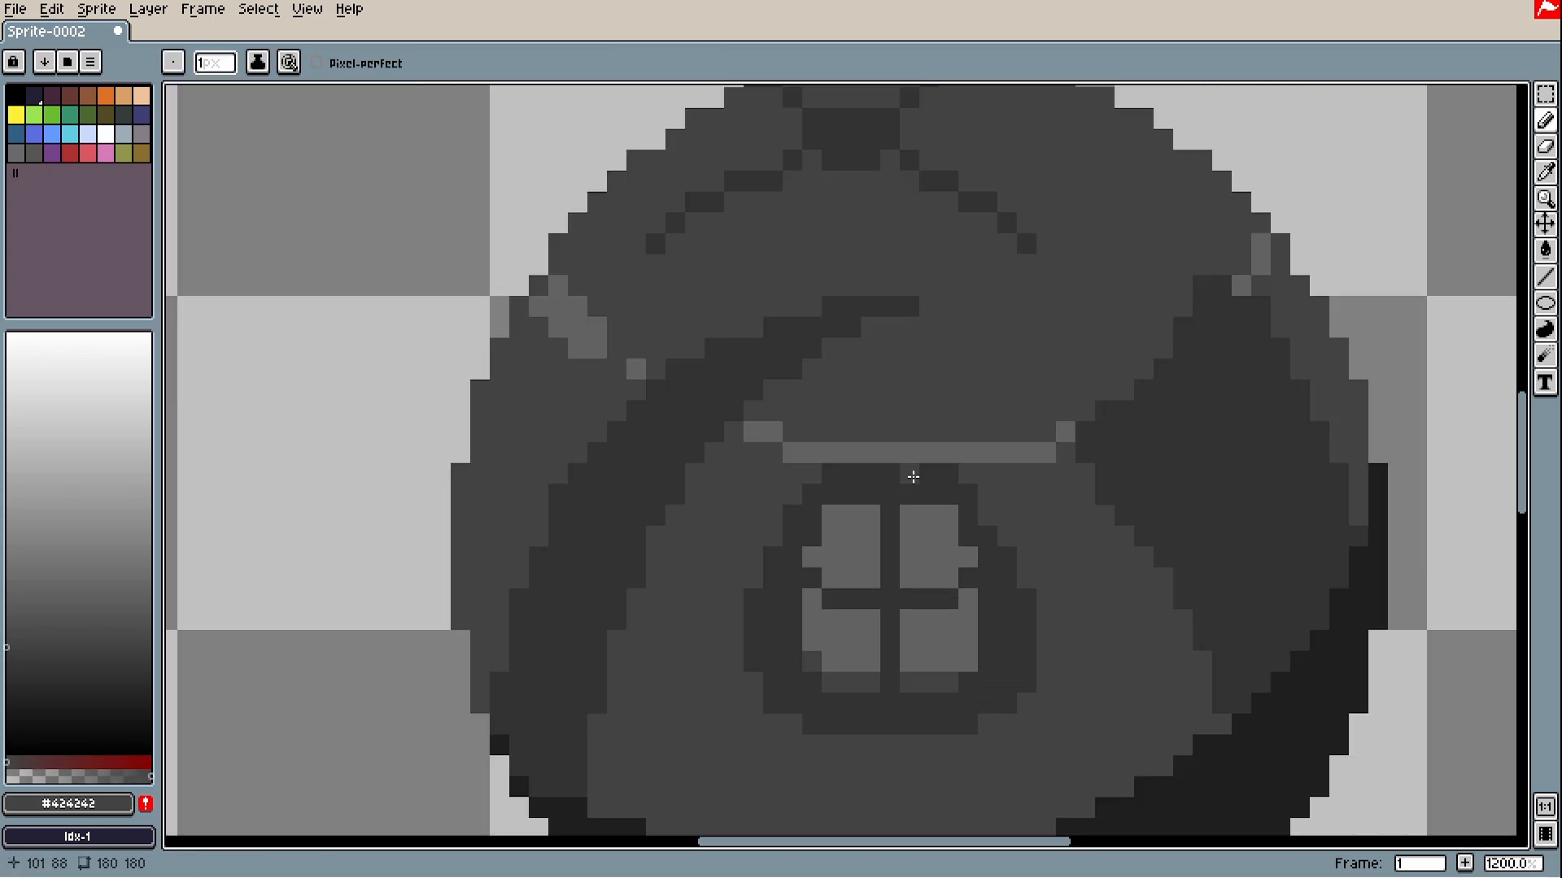
{"action": "left_click_drag", "start_coordinate": [1077, 415], "coordinate": [1017, 437]}
{"action": "scroll", "coordinate": [1016, 488], "scroll_direction": "down", "scroll_amount": 1}
- Sample #626262 for a trial highlight stroke, undo it, then sample #424242
{"action": "left_click", "coordinate": [947, 537], "text": "alt"}
{"action": "scroll", "coordinate": [1052, 386], "scroll_direction": "up", "scroll_amount": 1}
{"action": "left_click", "coordinate": [1101, 323]}
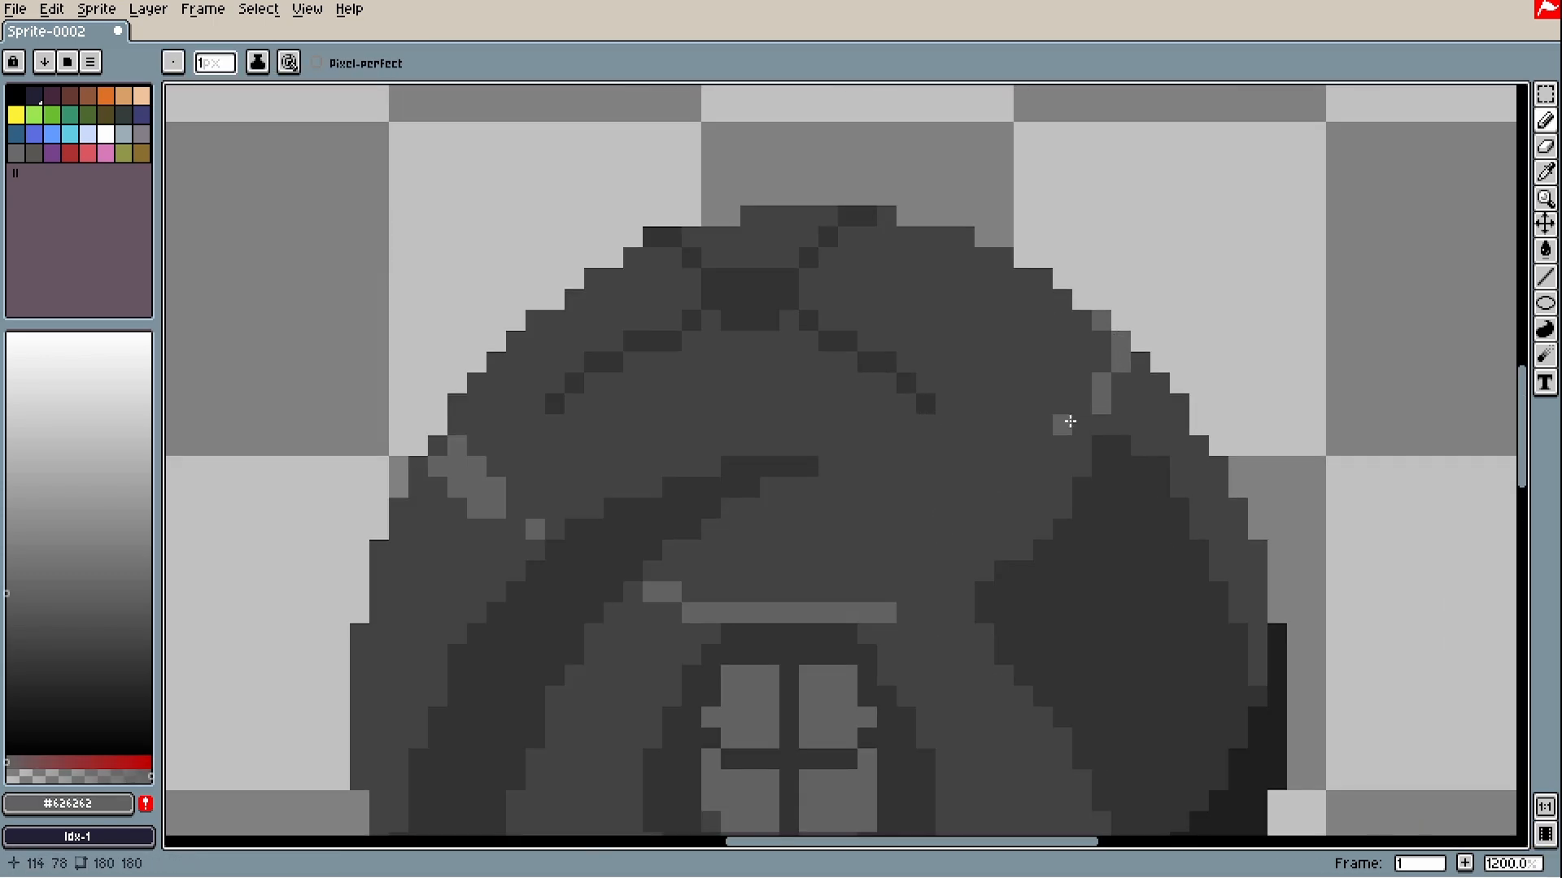
{"action": "scroll", "coordinate": [1058, 456], "scroll_direction": "down", "scroll_amount": 4}
{"action": "key", "text": "ctrl+z"}
{"action": "scroll", "coordinate": [852, 547], "scroll_direction": "up", "scroll_amount": 2}
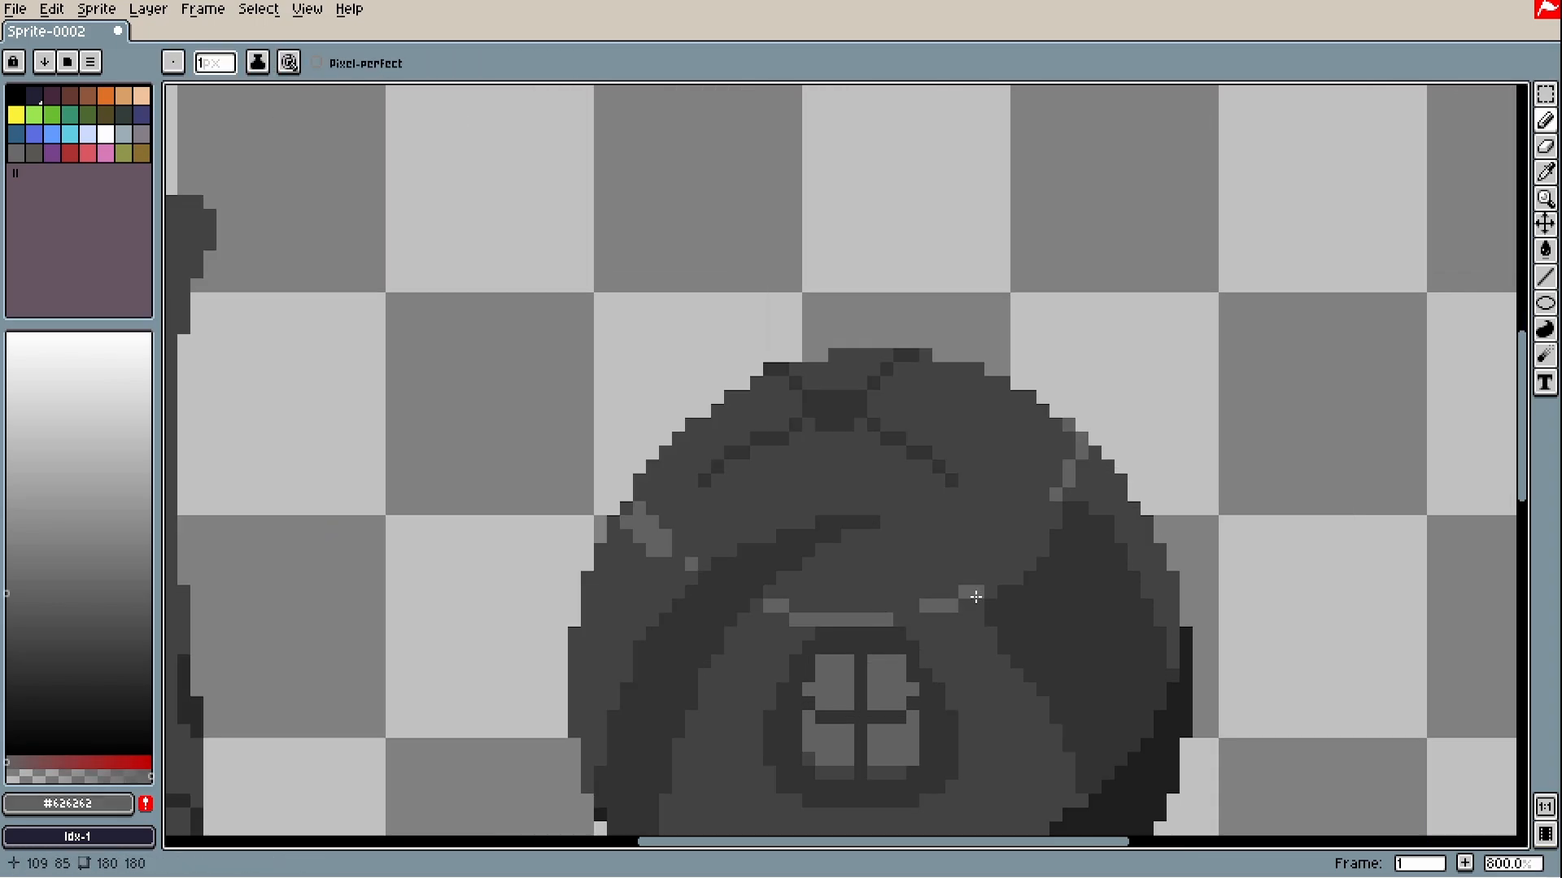
{"action": "scroll", "coordinate": [895, 553], "scroll_direction": "down", "scroll_amount": 1}
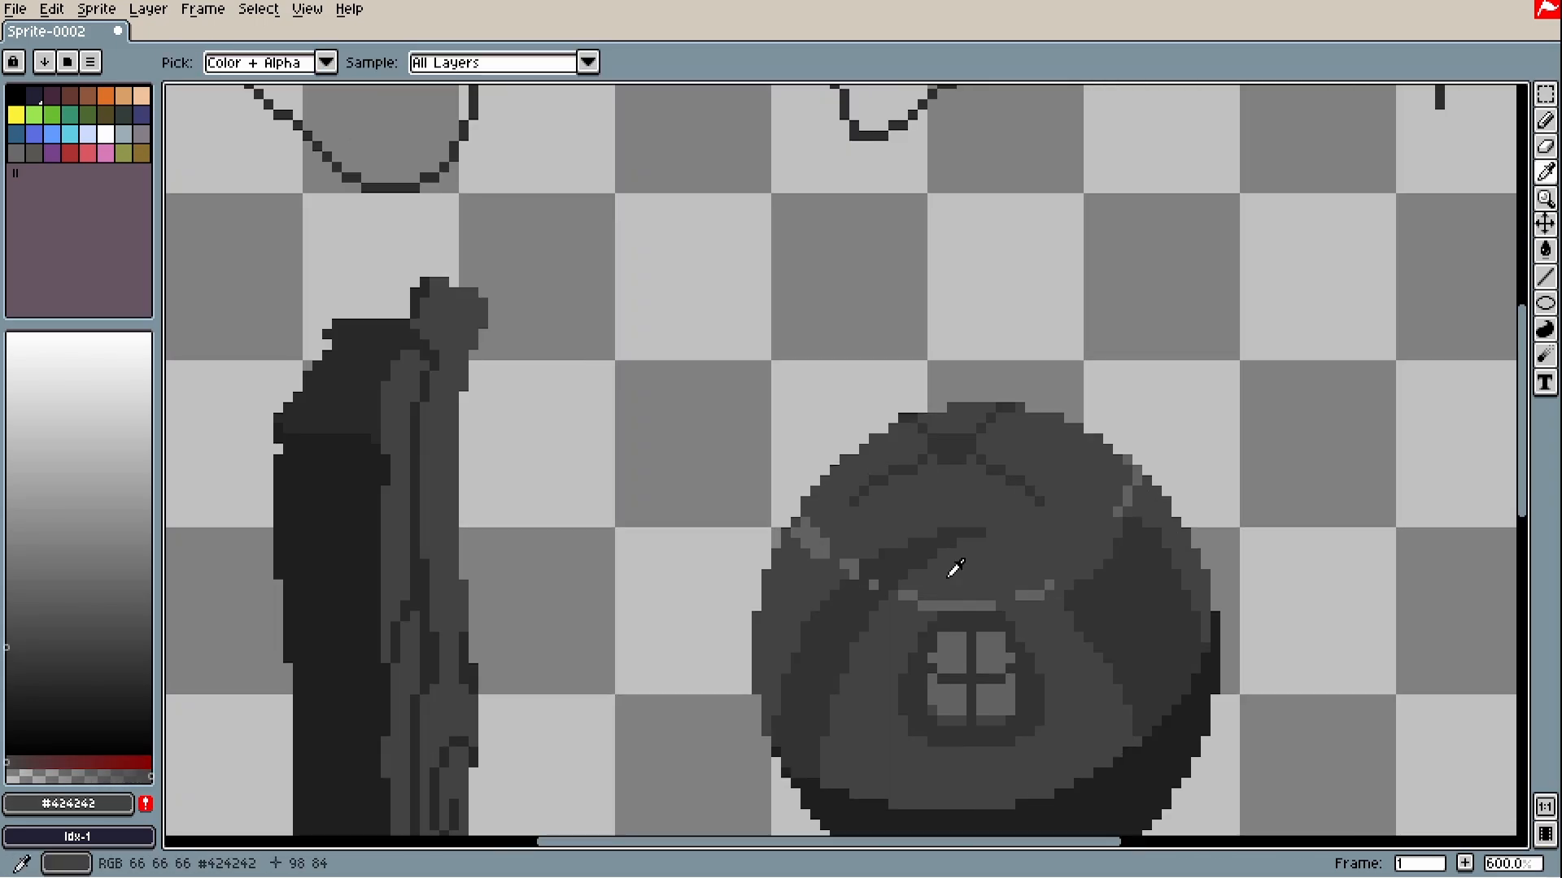
{"action": "scroll", "coordinate": [951, 564], "scroll_direction": "up", "scroll_amount": 1}
{"action": "scroll", "coordinate": [943, 561], "scroll_direction": "down", "scroll_amount": 3}
{"action": "scroll", "coordinate": [938, 562], "scroll_direction": "up", "scroll_amount": 3}
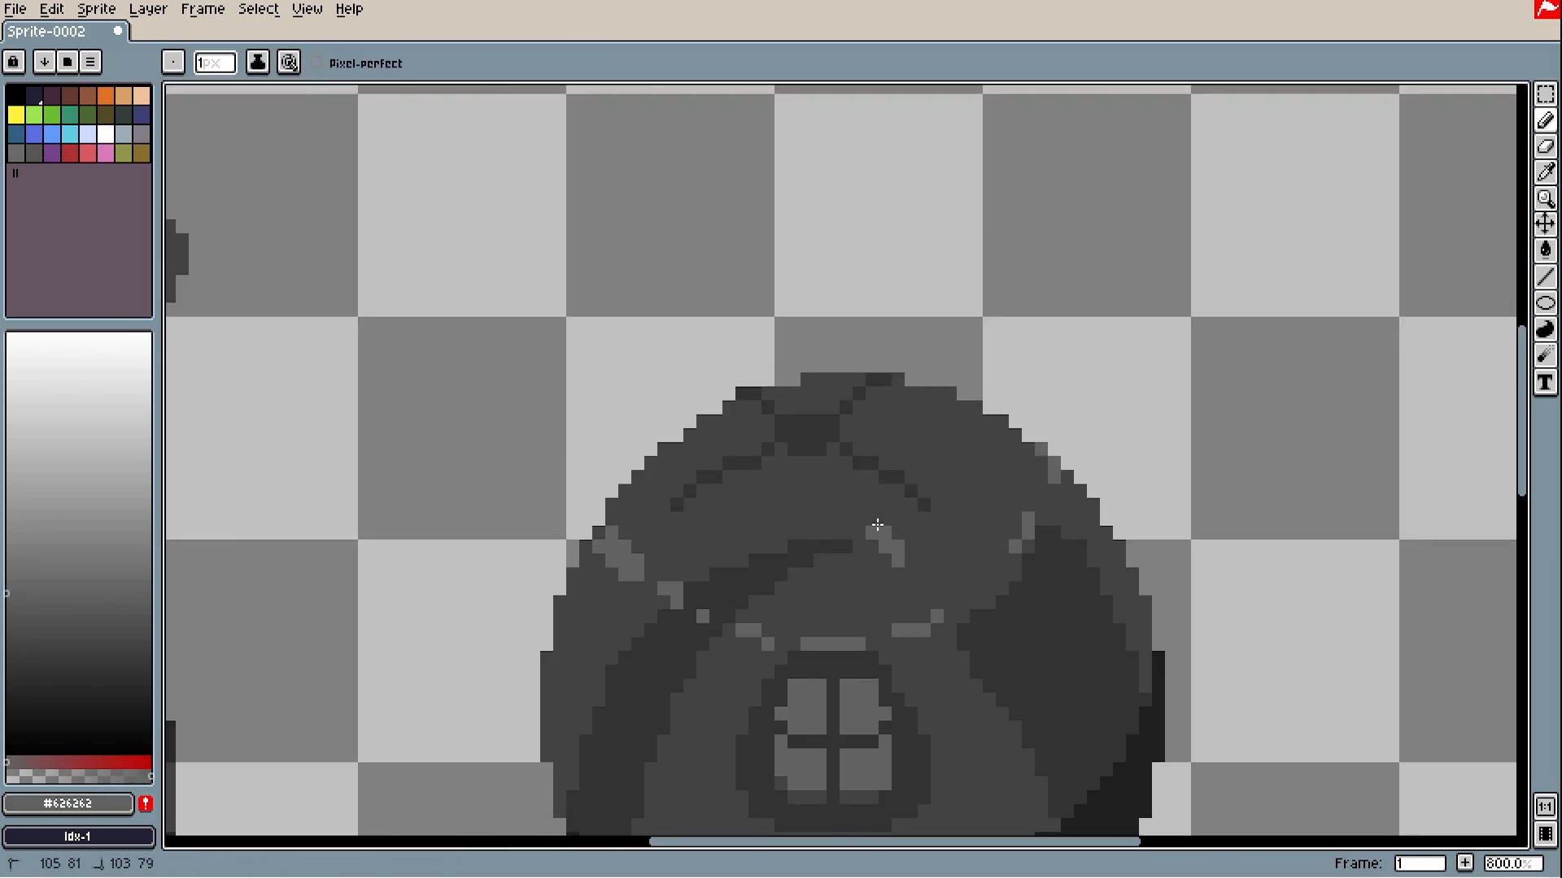
{"action": "scroll", "coordinate": [902, 539], "scroll_direction": "down", "scroll_amount": 1}
{"action": "scroll", "coordinate": [936, 528], "scroll_direction": "up", "scroll_amount": 3}
{"action": "left_click", "coordinate": [976, 494], "text": "alt"}
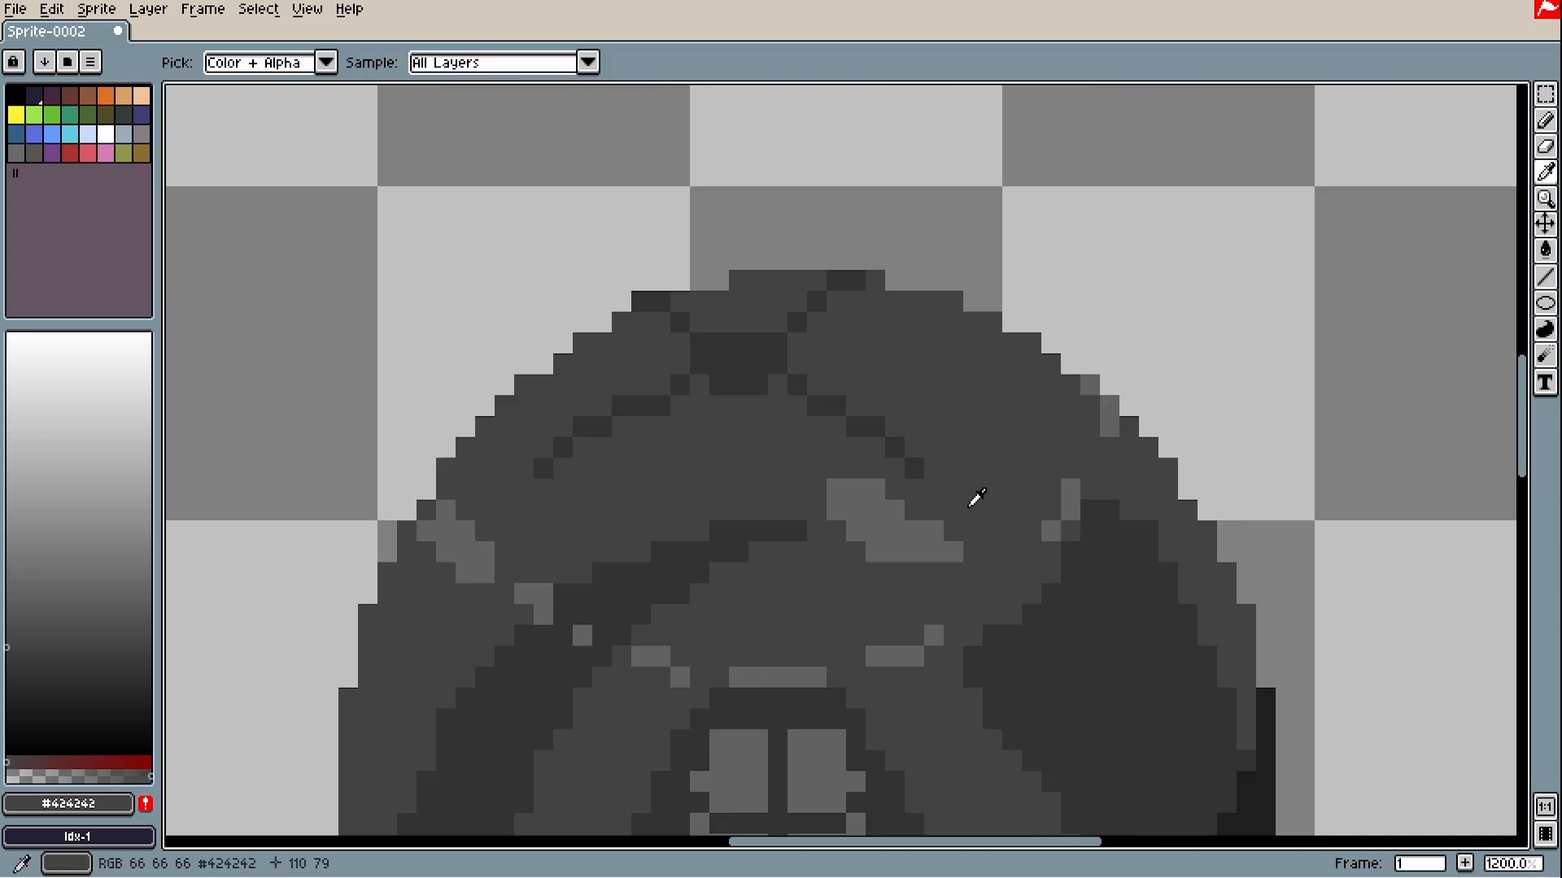
{"action": "scroll", "coordinate": [999, 524], "scroll_direction": "down", "scroll_amount": 2}
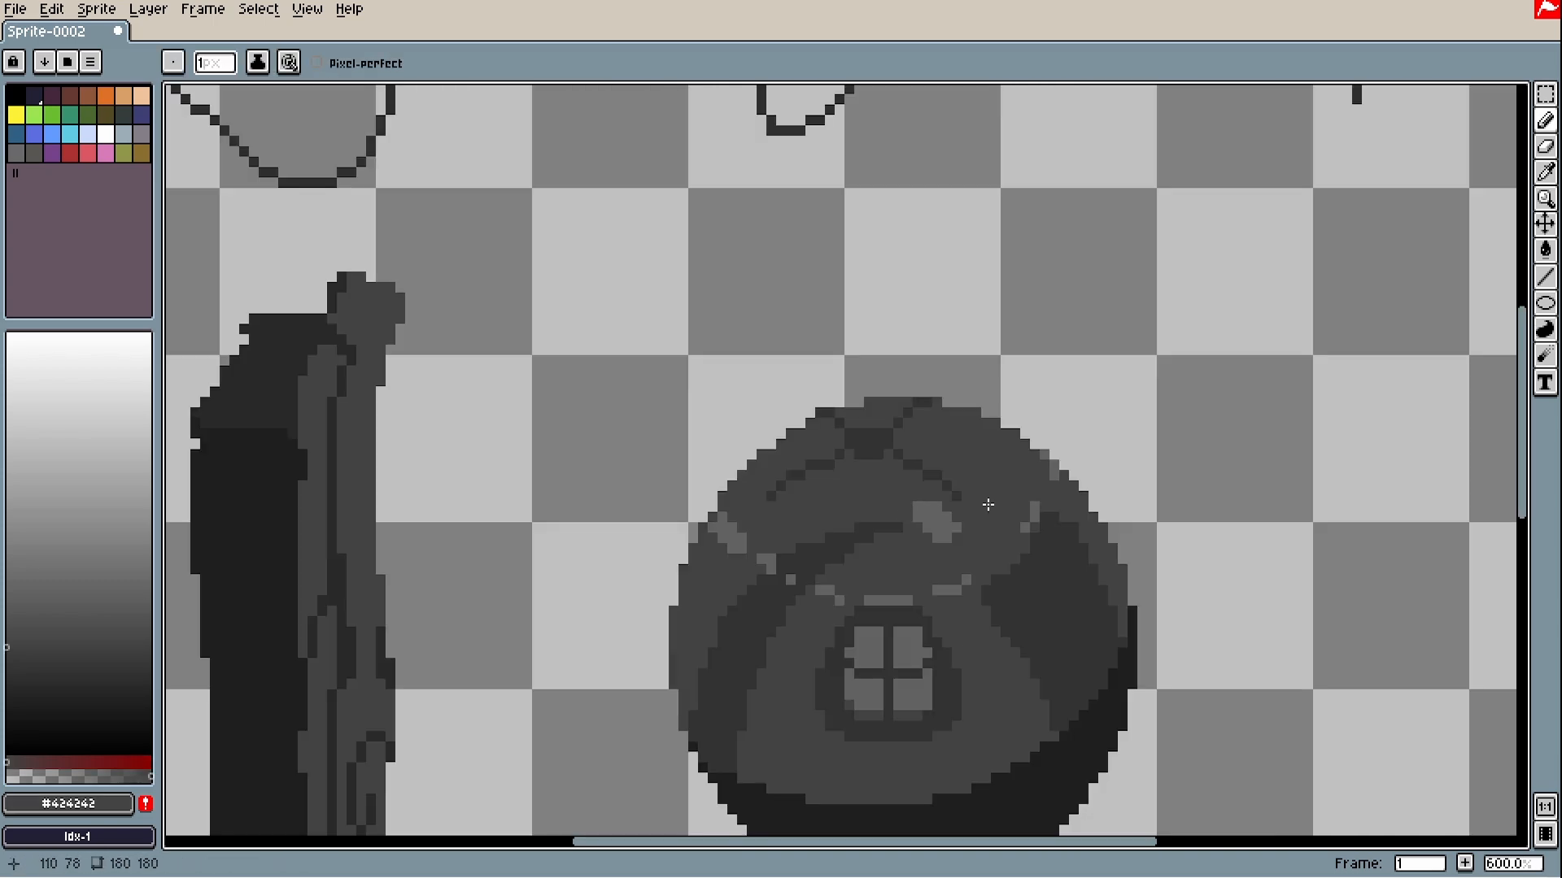
- Outline a new loop near the sphere's top and bucket-fill it with lighter grey
{"action": "key", "text": "ctrl+z"}
{"action": "left_click", "coordinate": [1025, 527], "text": "alt"}
{"action": "left_click_drag", "start_coordinate": [884, 426], "coordinate": [938, 485]}
{"action": "key", "text": "g"}
{"action": "left_click", "coordinate": [951, 456]}
- Sample the sphere's darker grey and darken the highlight patch's edges with a stroke across it
{"action": "key", "text": "b"}
{"action": "left_click", "coordinate": [865, 423], "text": "alt"}
{"action": "left_click", "coordinate": [878, 423]}
{"action": "scroll", "coordinate": [862, 432], "scroll_direction": "down", "scroll_amount": 1}
{"action": "scroll", "coordinate": [749, 513], "scroll_direction": "up", "scroll_amount": 3}
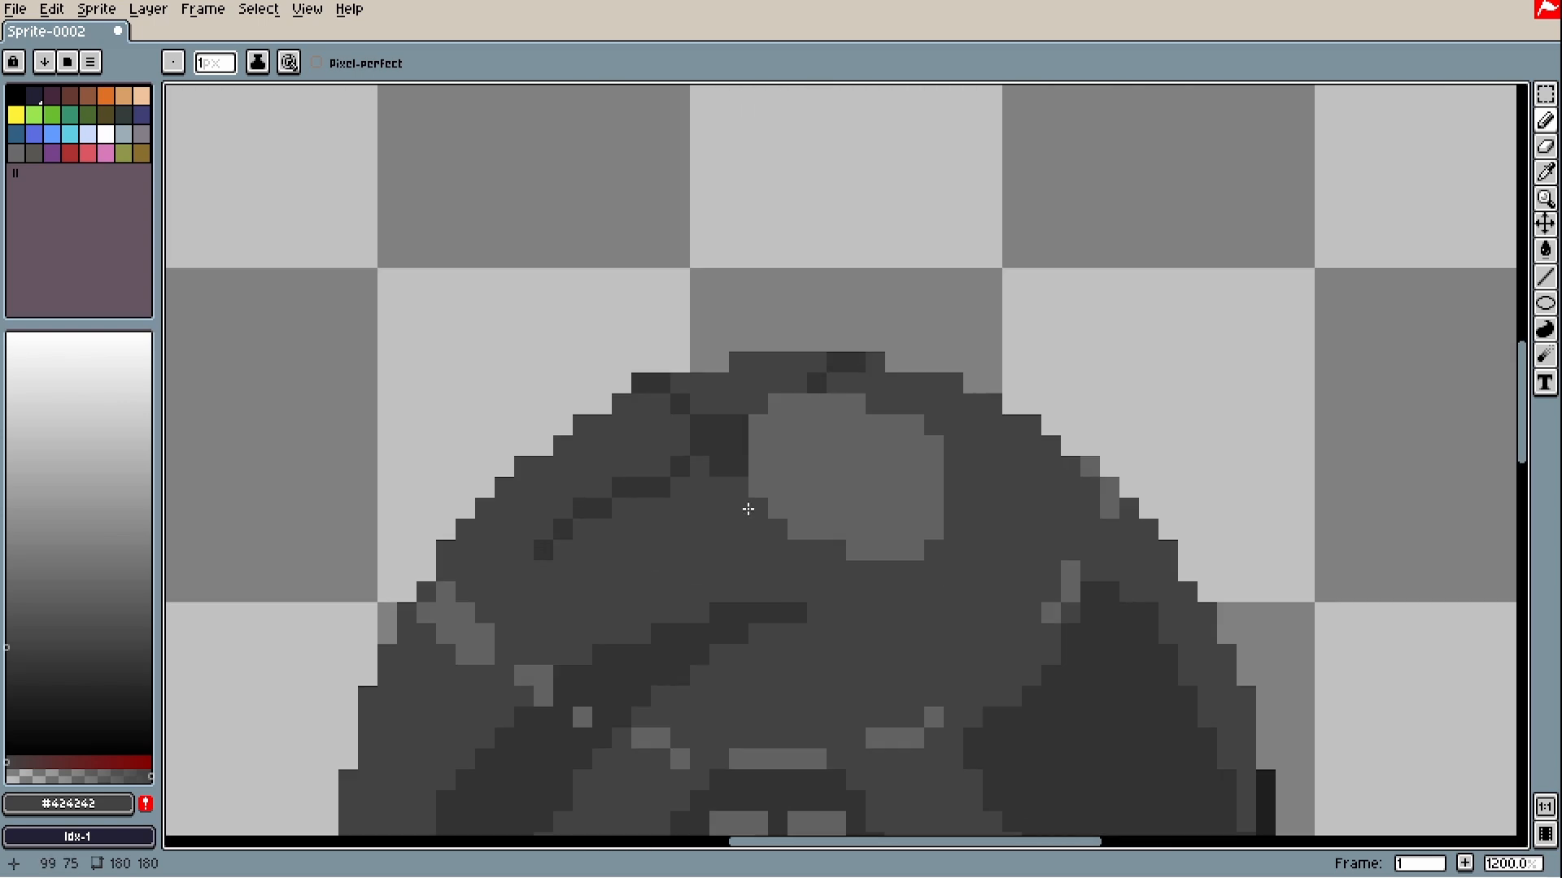
{"action": "left_click_drag", "start_coordinate": [755, 508], "coordinate": [797, 529]}
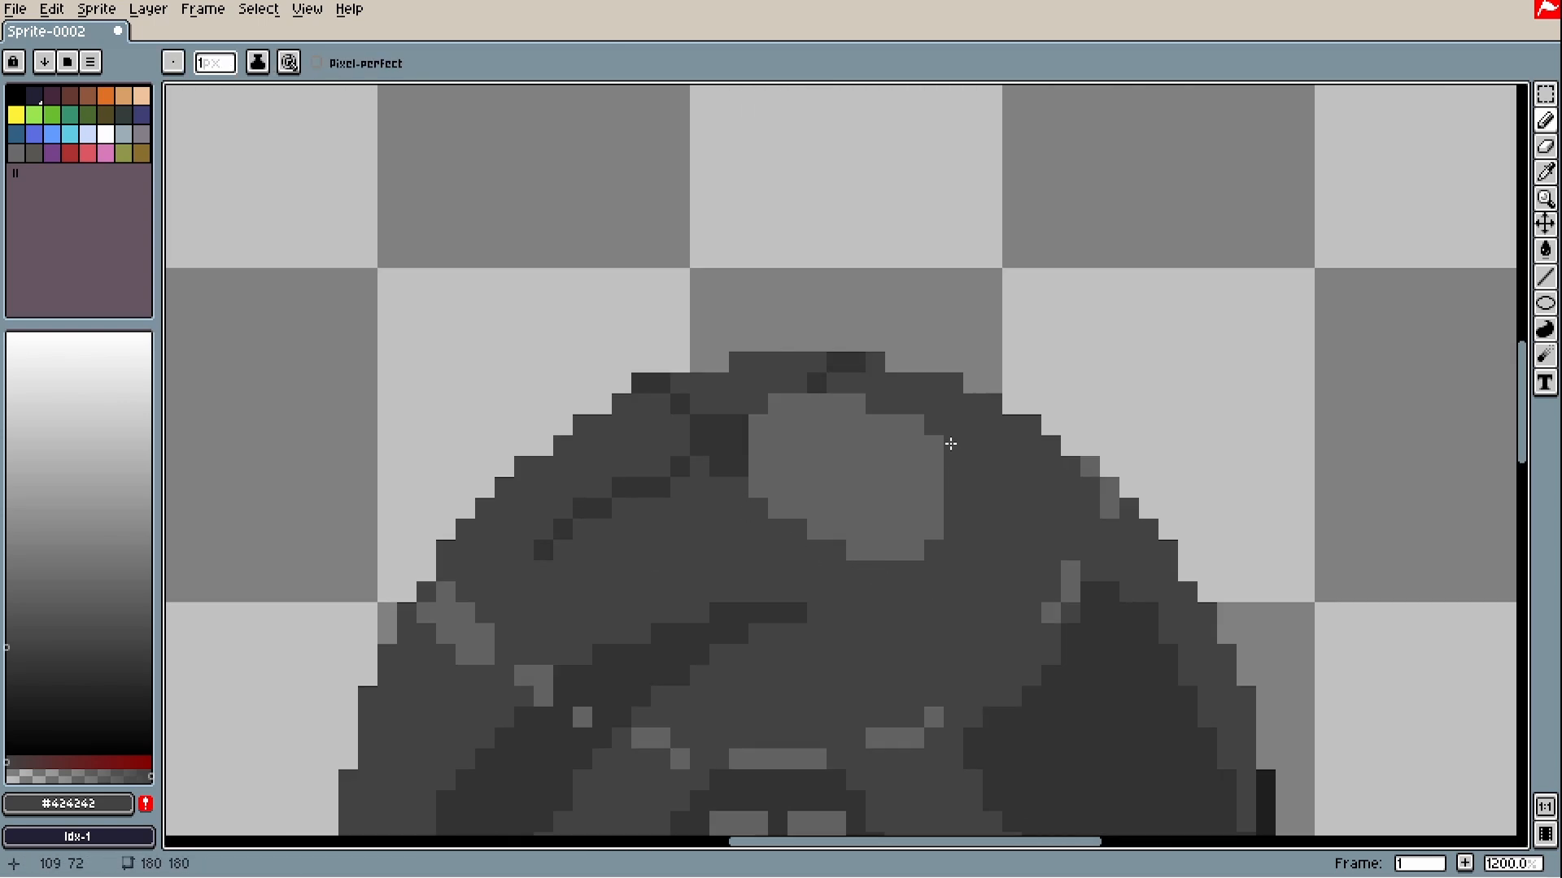
{"action": "left_click_drag", "start_coordinate": [914, 426], "coordinate": [856, 405]}
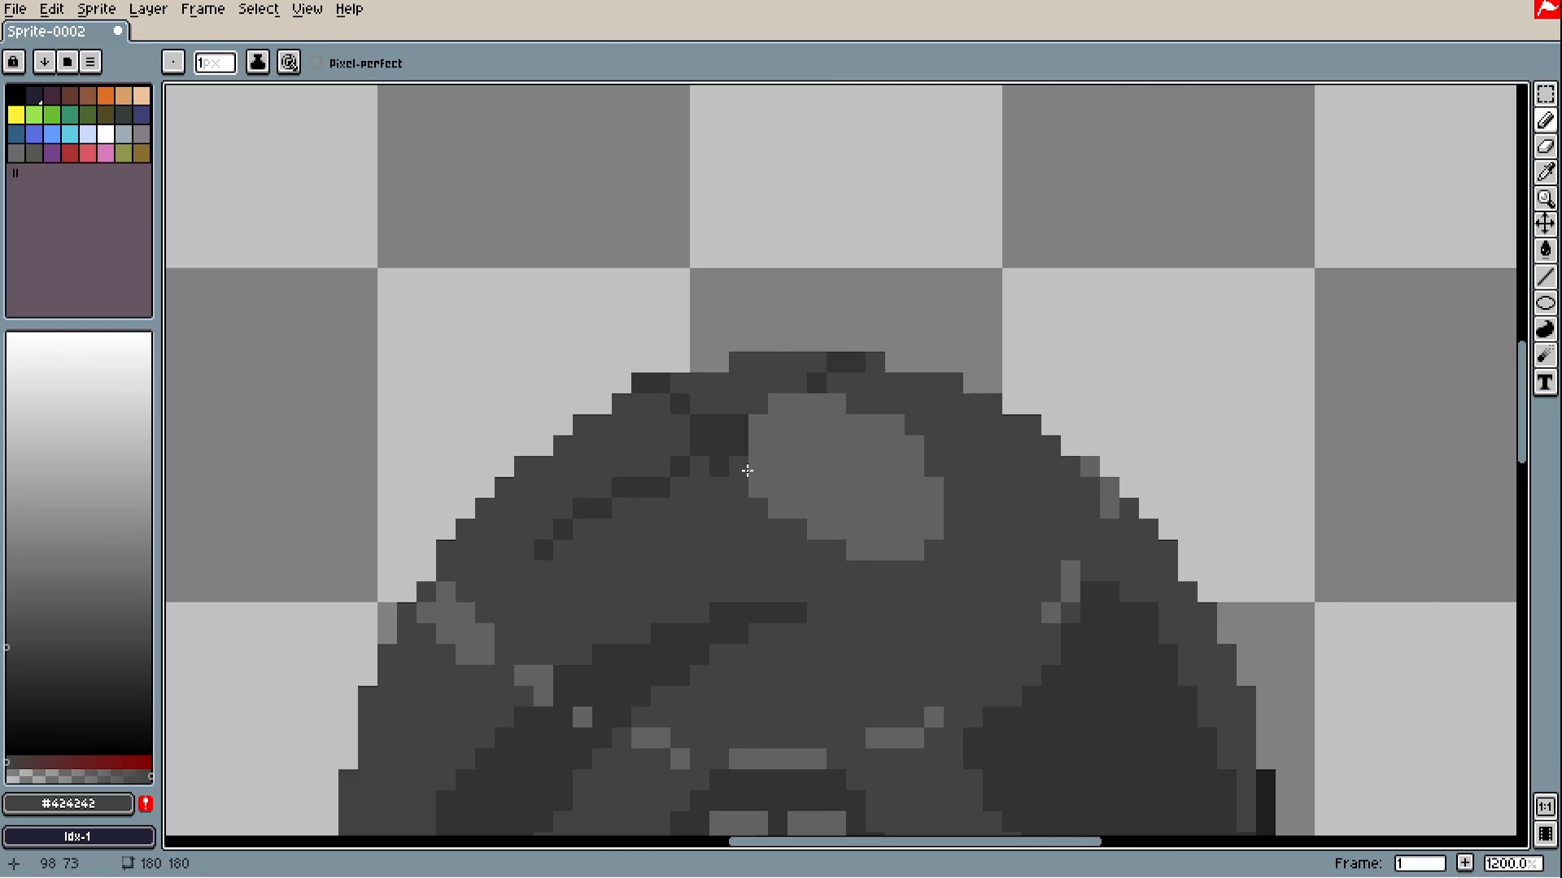
{"action": "scroll", "coordinate": [765, 440], "scroll_direction": "down", "scroll_amount": 2}
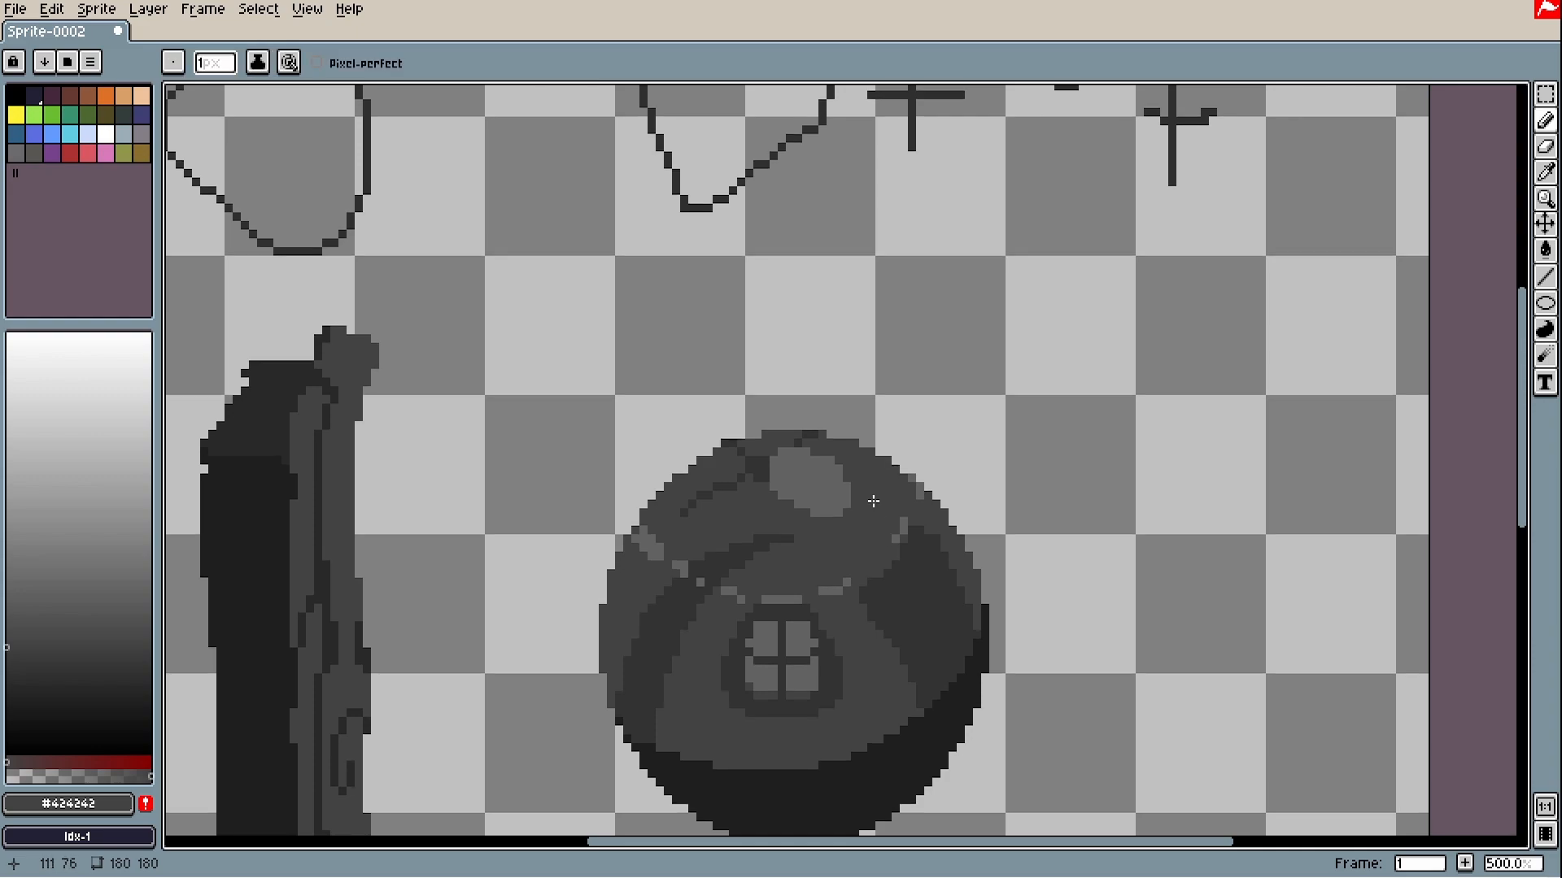
{"action": "key", "text": "alt"}
{"action": "left_click_drag", "start_coordinate": [846, 467], "coordinate": [781, 521]}
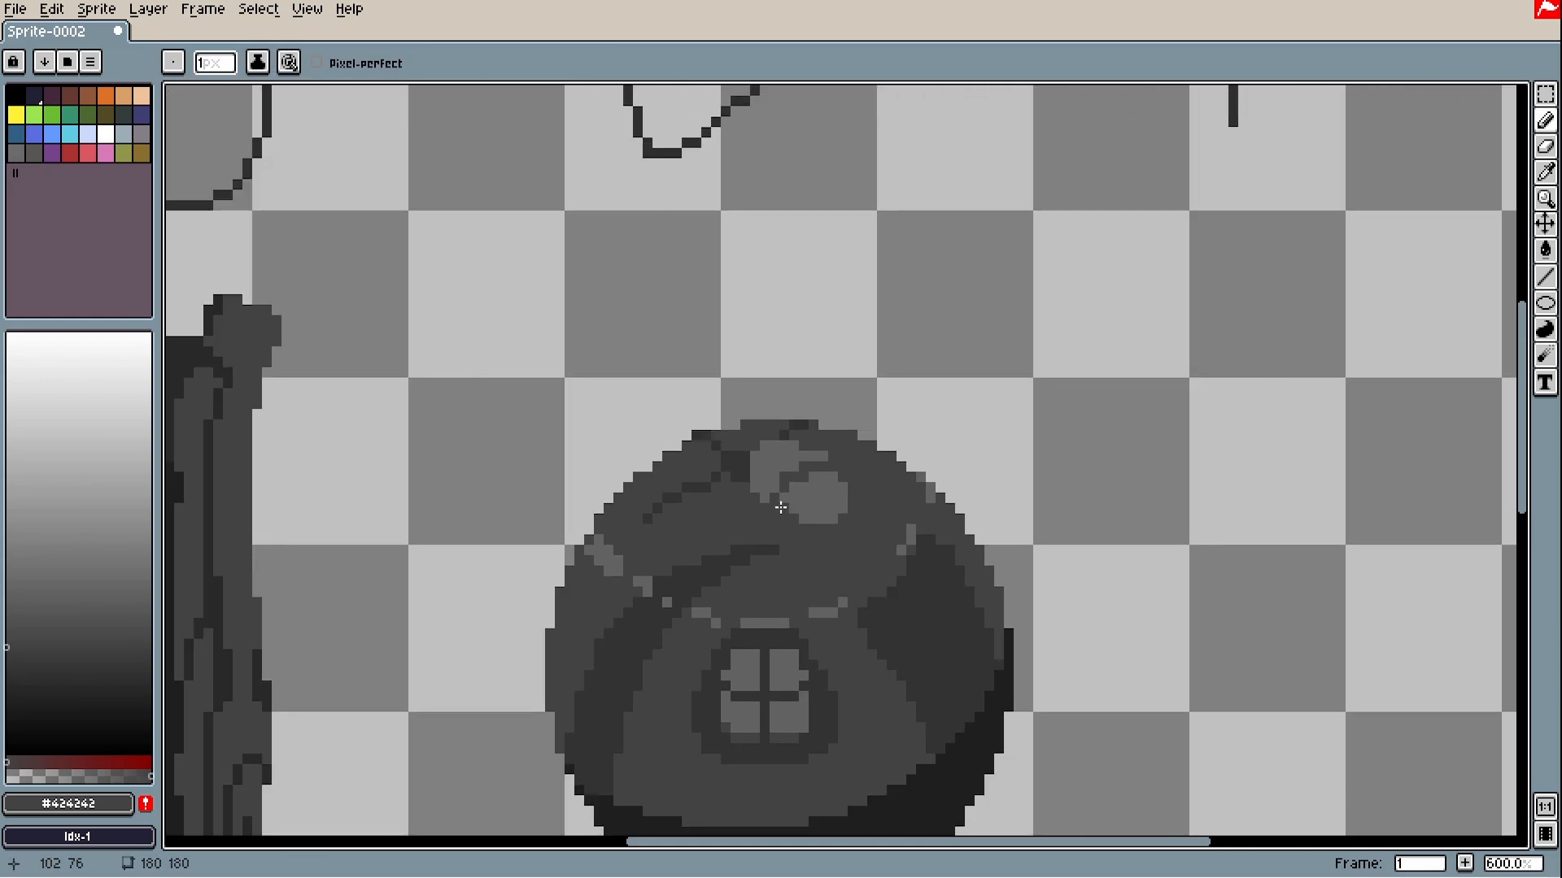
{"action": "scroll", "coordinate": [781, 508], "scroll_direction": "down", "scroll_amount": 3}
{"action": "scroll", "coordinate": [829, 631], "scroll_direction": "up", "scroll_amount": 3}
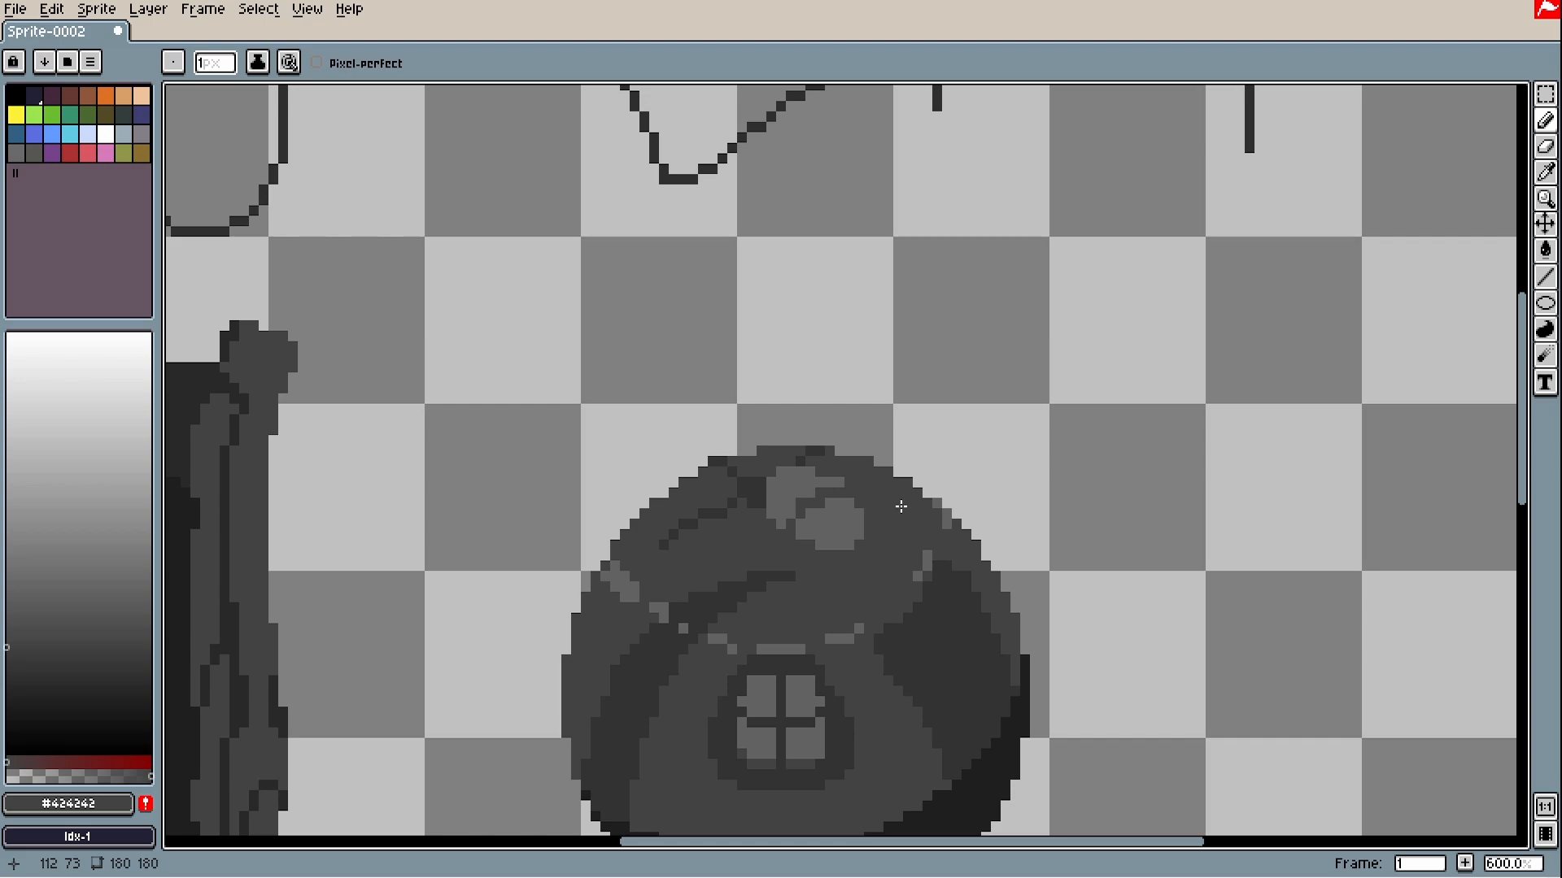
- Draw a small dark arrow above-left of the sphere and bucket-fill two enclosed areas lighter
{"action": "left_click_drag", "start_coordinate": [496, 397], "coordinate": [579, 481]}
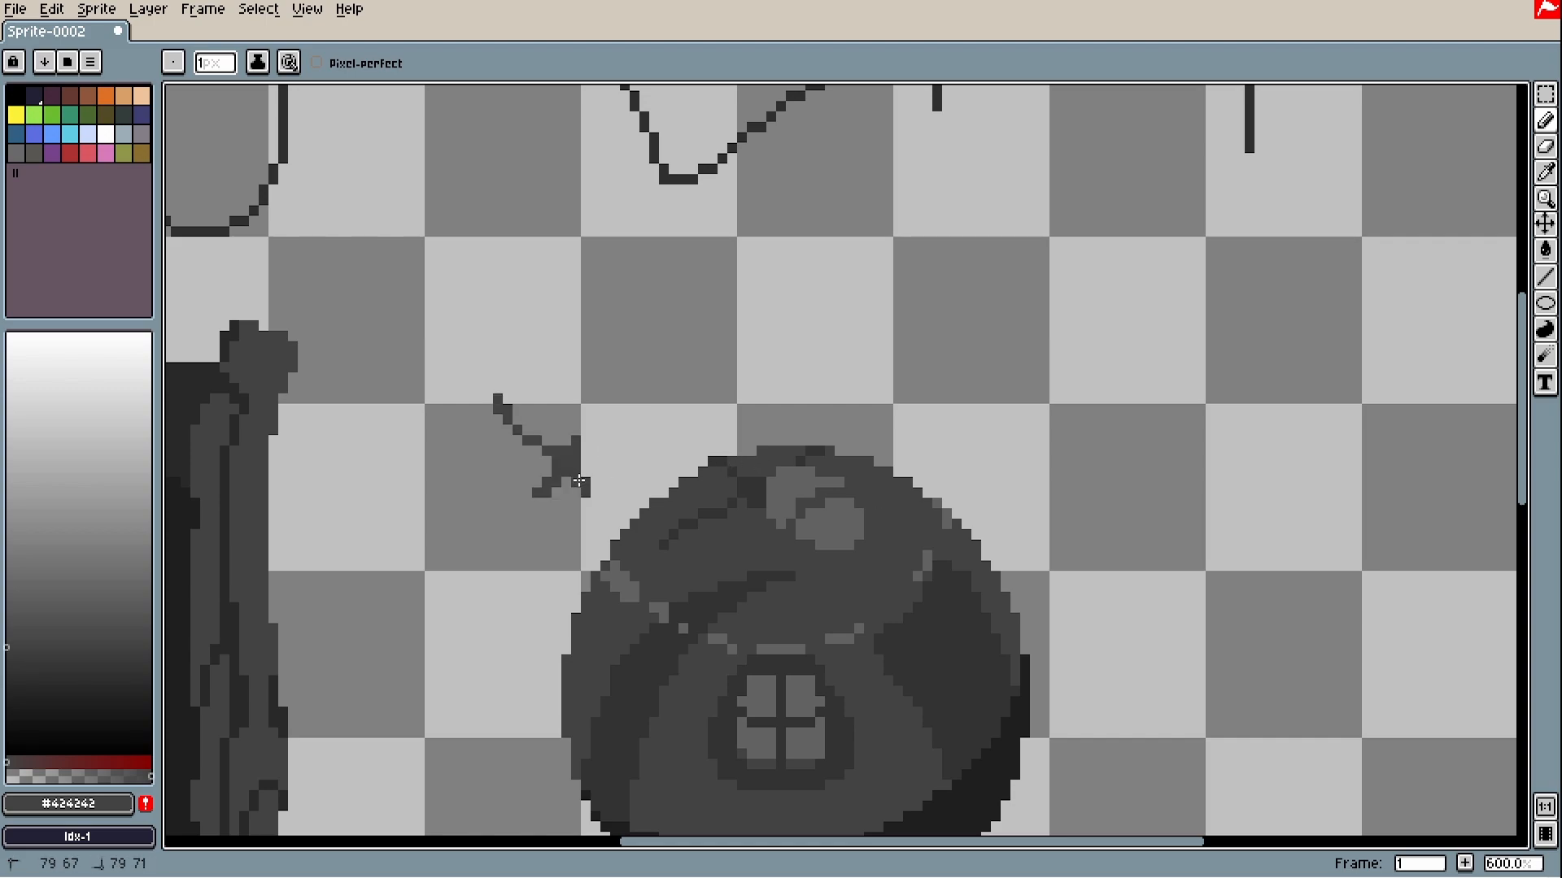
{"action": "scroll", "coordinate": [682, 529], "scroll_direction": "down", "scroll_amount": 1}
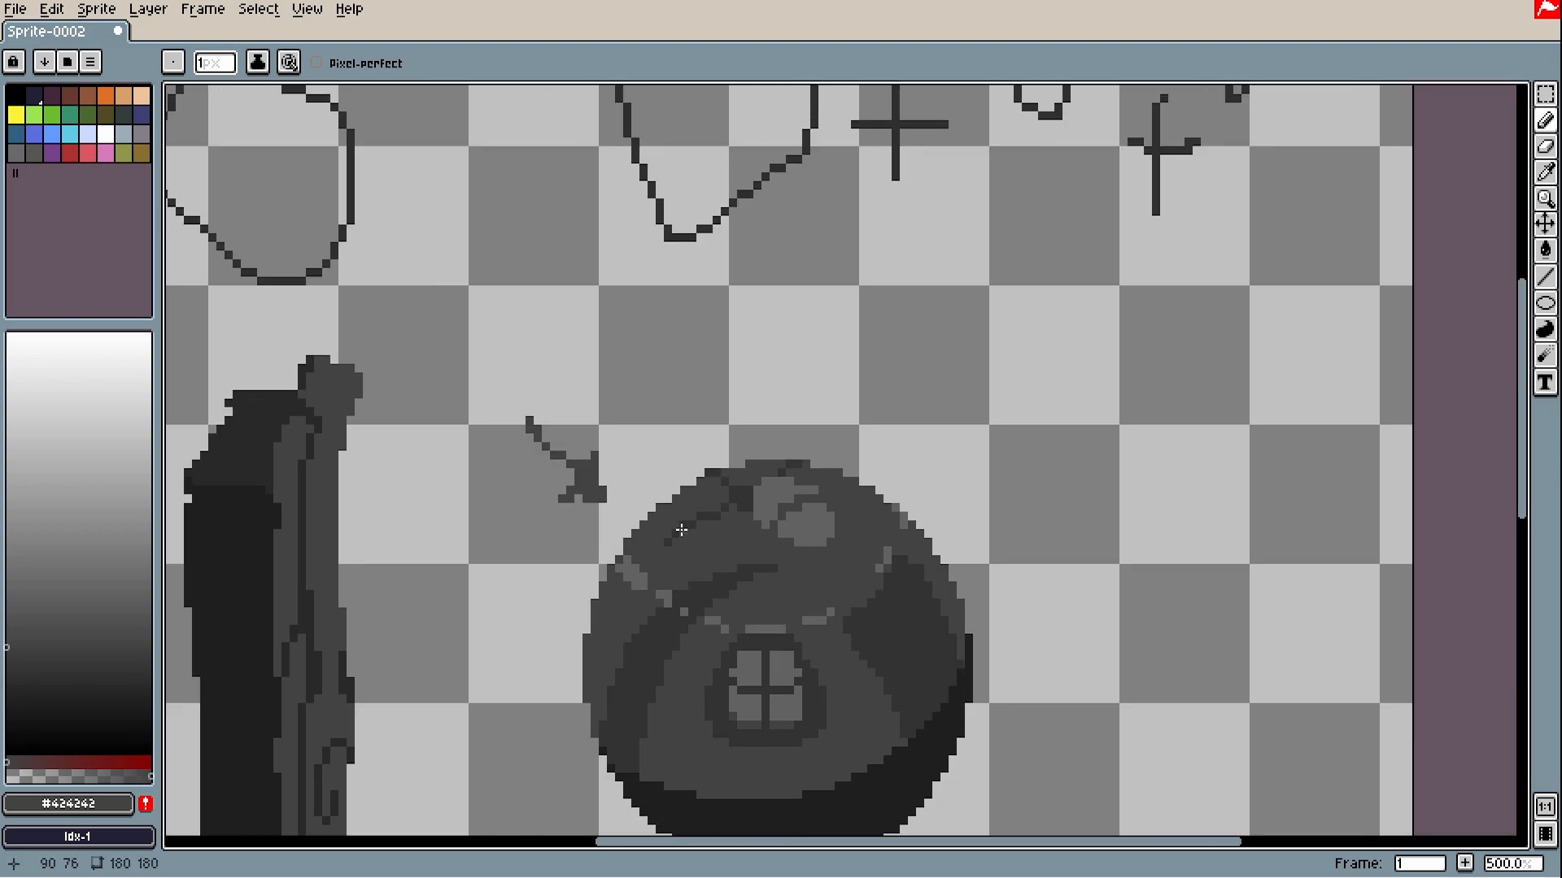
{"action": "key", "text": "g"}
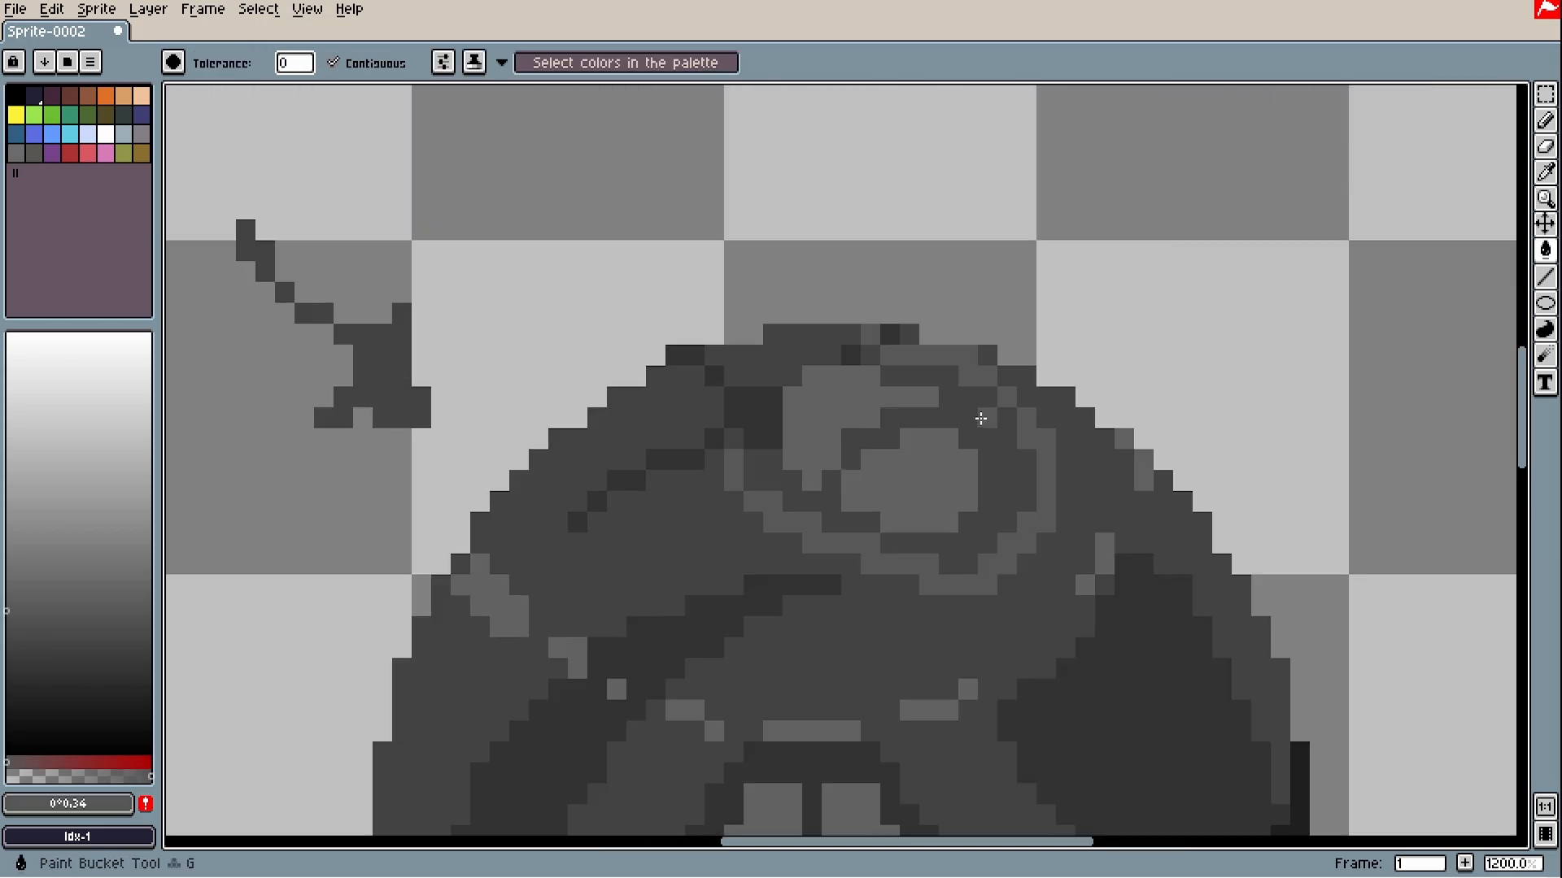
{"action": "left_click", "coordinate": [983, 425]}
{"action": "left_click", "coordinate": [813, 504]}
{"action": "scroll", "coordinate": [983, 407], "scroll_direction": "down", "scroll_amount": 3}
{"action": "key", "text": "space"}
{"action": "left_click_drag", "start_coordinate": [953, 534], "coordinate": [869, 525]}
{"action": "scroll", "coordinate": [830, 498], "scroll_direction": "up", "scroll_amount": 2}
- Try lighter pixels on the sphere's left side, then undo those strokes and fills
{"action": "key", "text": "b"}
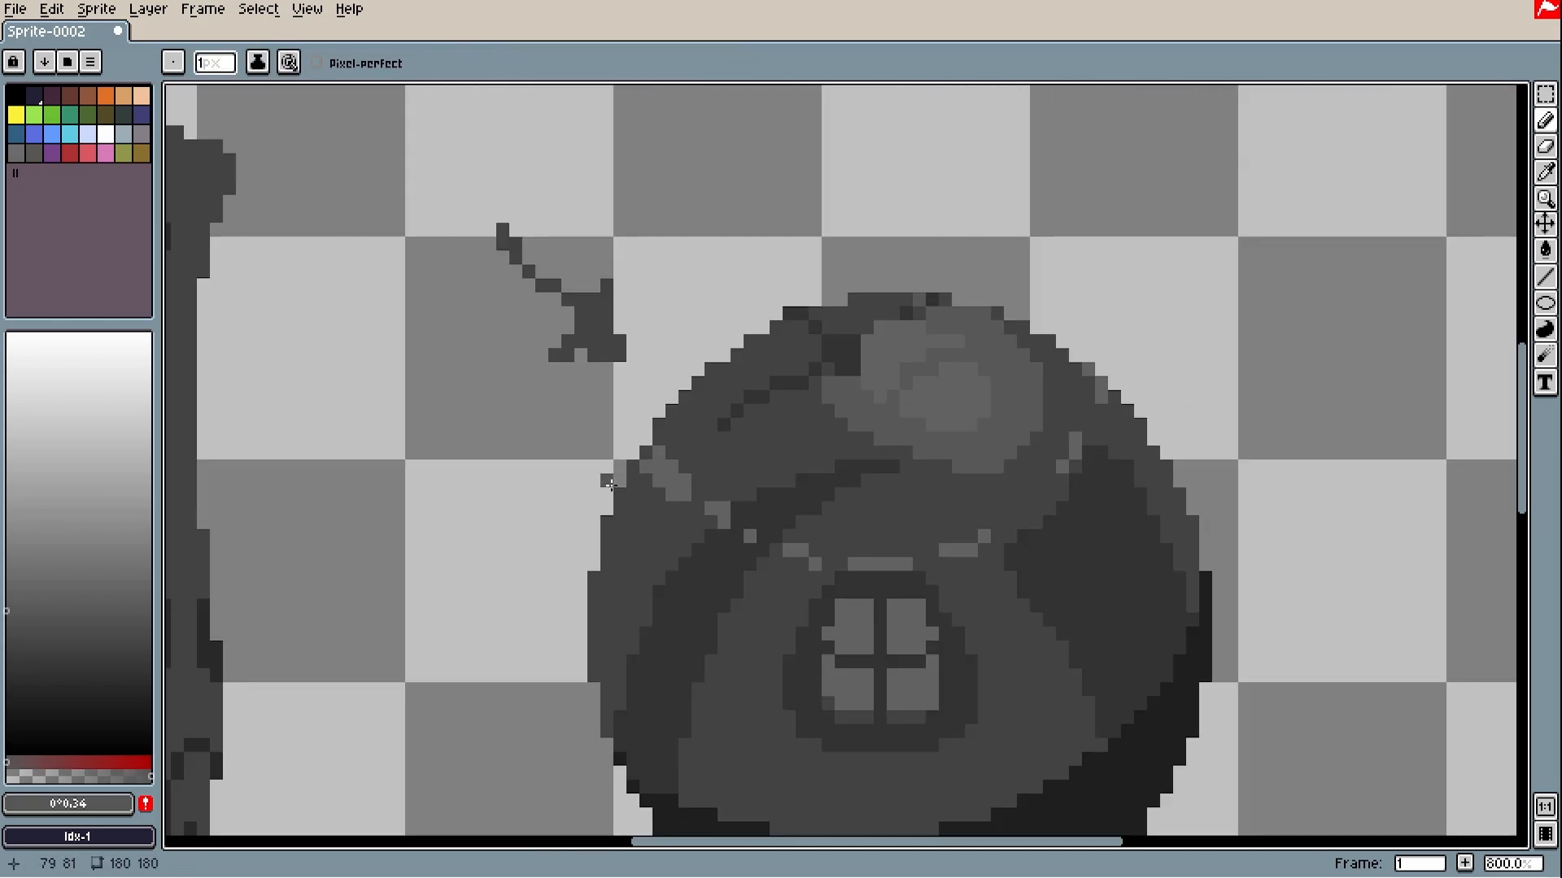
{"action": "scroll", "coordinate": [678, 475], "scroll_direction": "up", "scroll_amount": 2}
{"action": "left_click_drag", "start_coordinate": [697, 466], "coordinate": [755, 571]}
{"action": "scroll", "coordinate": [943, 590], "scroll_direction": "down", "scroll_amount": 4}
{"action": "key", "text": "space"}
{"action": "mouse_move", "coordinate": [948, 592]}
{"action": "left_mouse_down"}
{"action": "mouse_move", "coordinate": [818, 552]}
{"action": "mouse_move", "coordinate": [776, 588]}
{"action": "left_mouse_up"}
{"action": "key", "text": "ctrl+z"}
{"action": "key", "text": "ctrl+z"}
{"action": "key", "text": "ctrl+z"}
{"action": "key", "text": "ctrl+z"}
{"action": "key", "text": "ctrl+z"}
{"action": "key", "text": "space"}
- Add dark pixels along the sphere's lower edge, then sample the near-black #1e1e1e
{"action": "scroll", "coordinate": [813, 527], "scroll_direction": "down", "scroll_amount": 2}
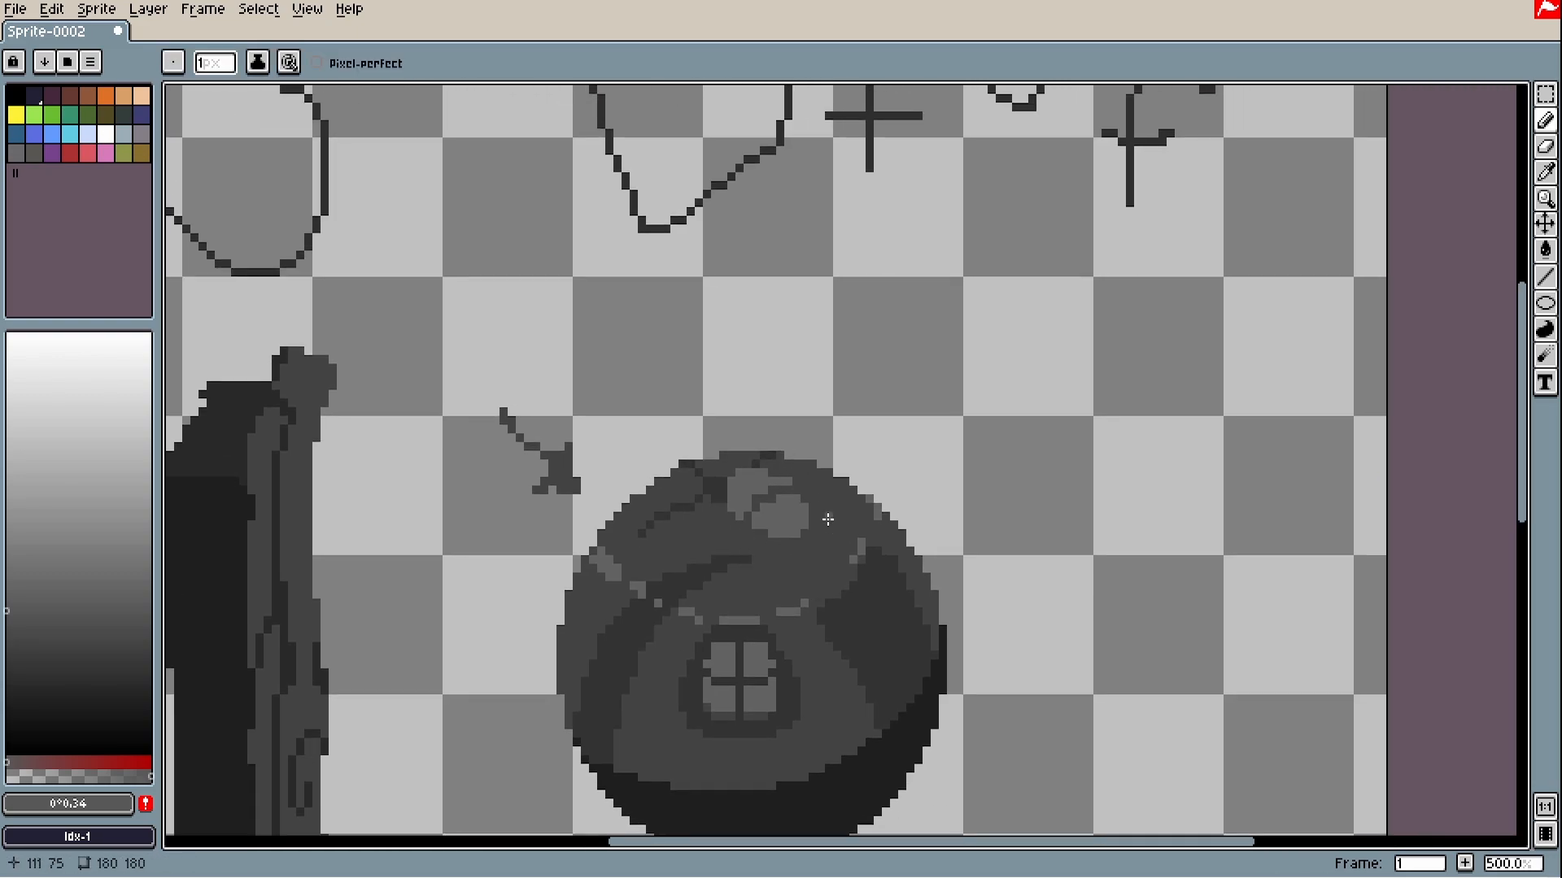
{"action": "scroll", "coordinate": [817, 537], "scroll_direction": "up", "scroll_amount": 3}
{"action": "scroll", "coordinate": [864, 488], "scroll_direction": "down", "scroll_amount": 3}
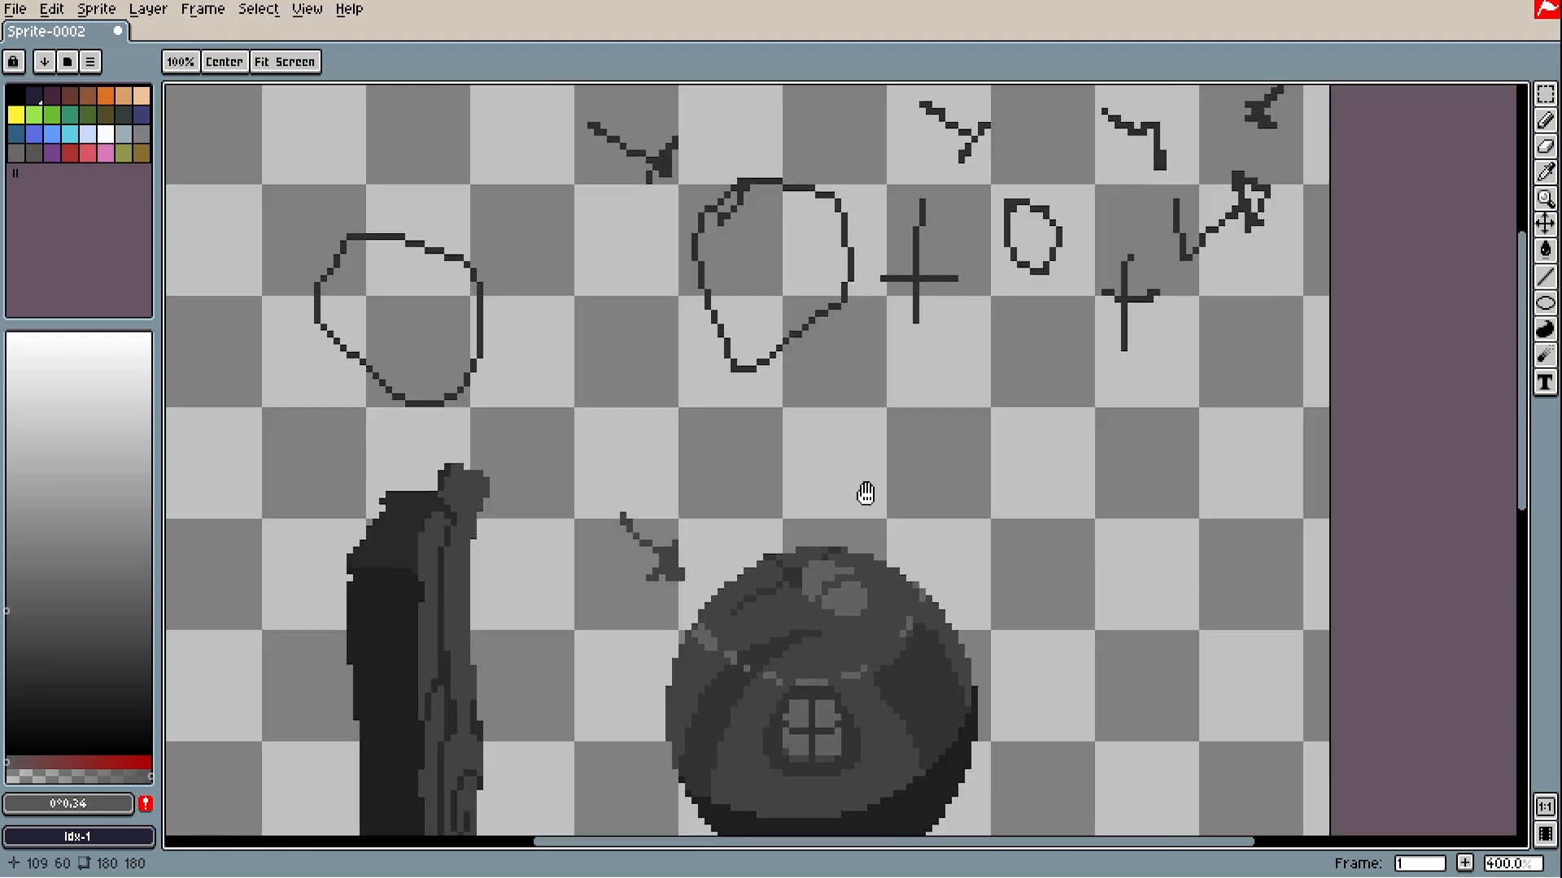
{"action": "scroll", "coordinate": [732, 540], "scroll_direction": "up", "scroll_amount": 6}
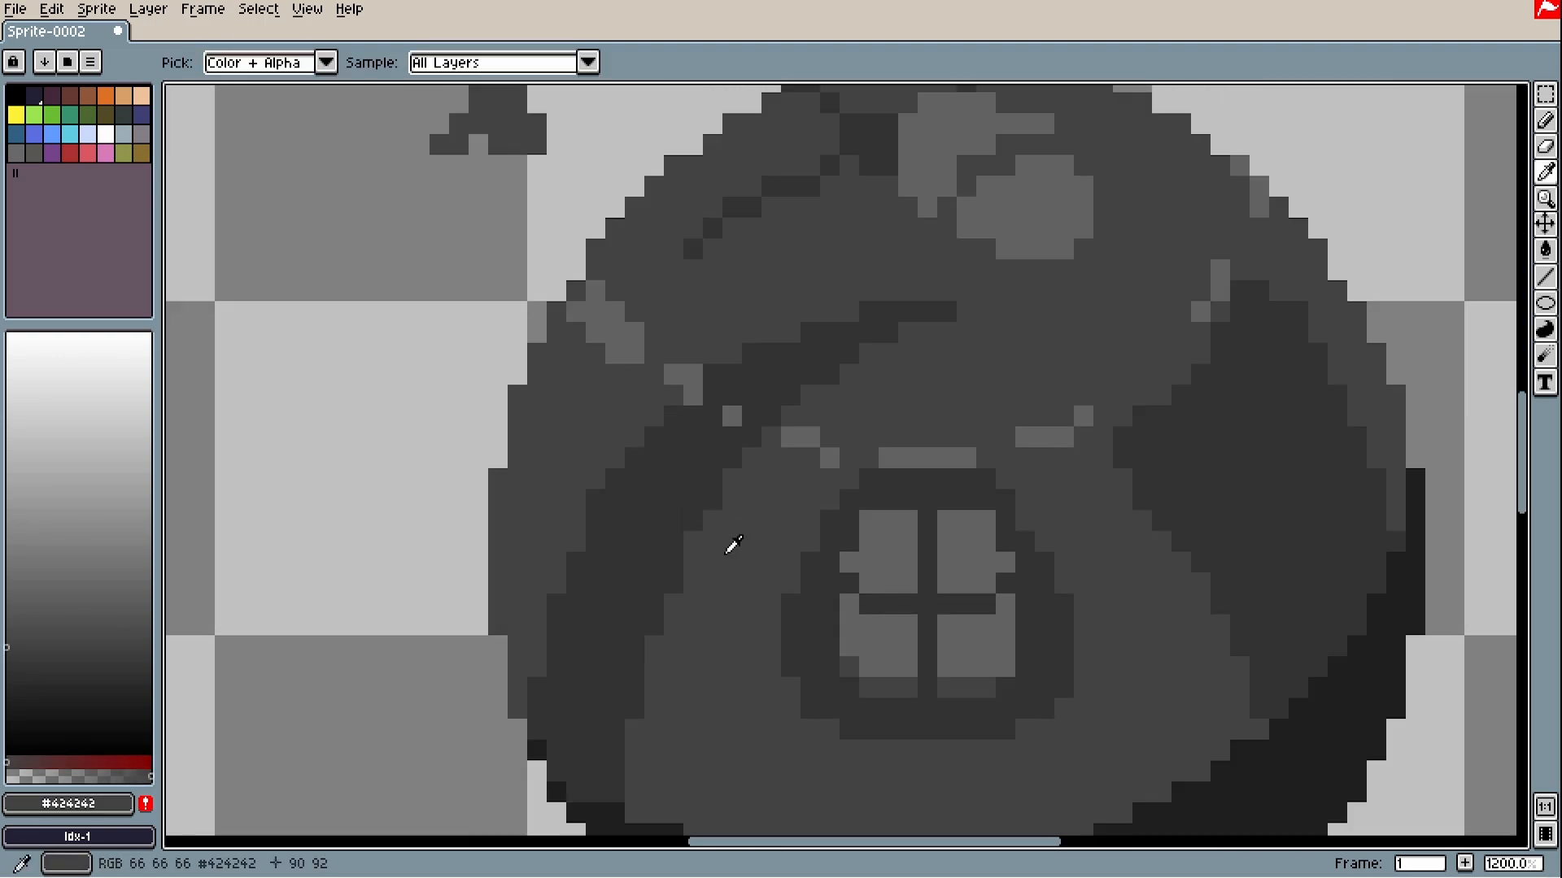
{"action": "scroll", "coordinate": [577, 493], "scroll_direction": "down", "scroll_amount": 6}
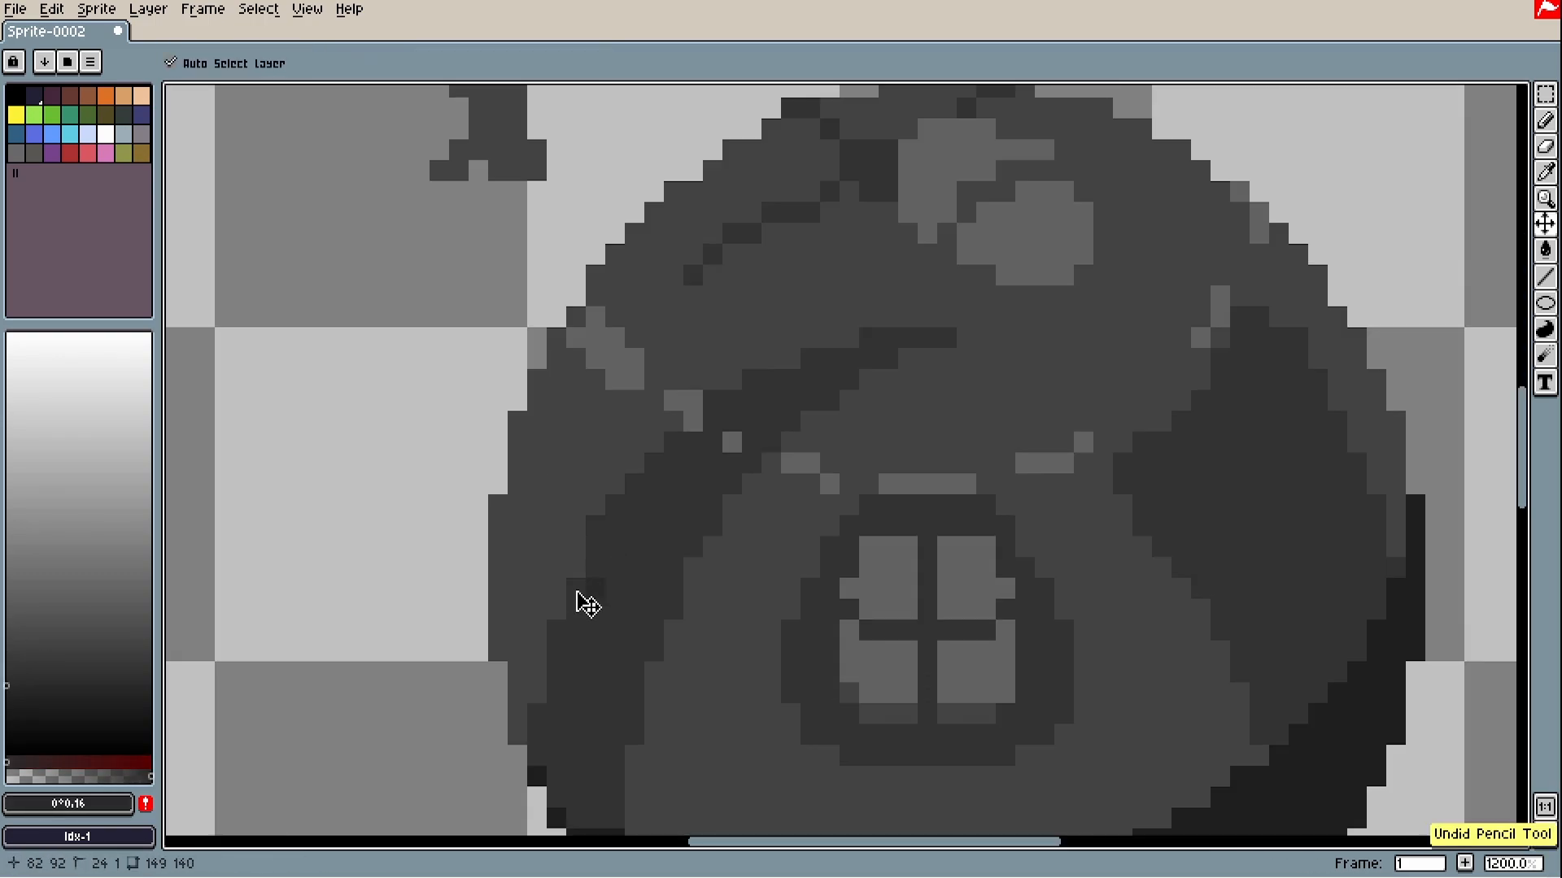
{"action": "scroll", "coordinate": [960, 538], "scroll_direction": "up", "scroll_amount": 6}
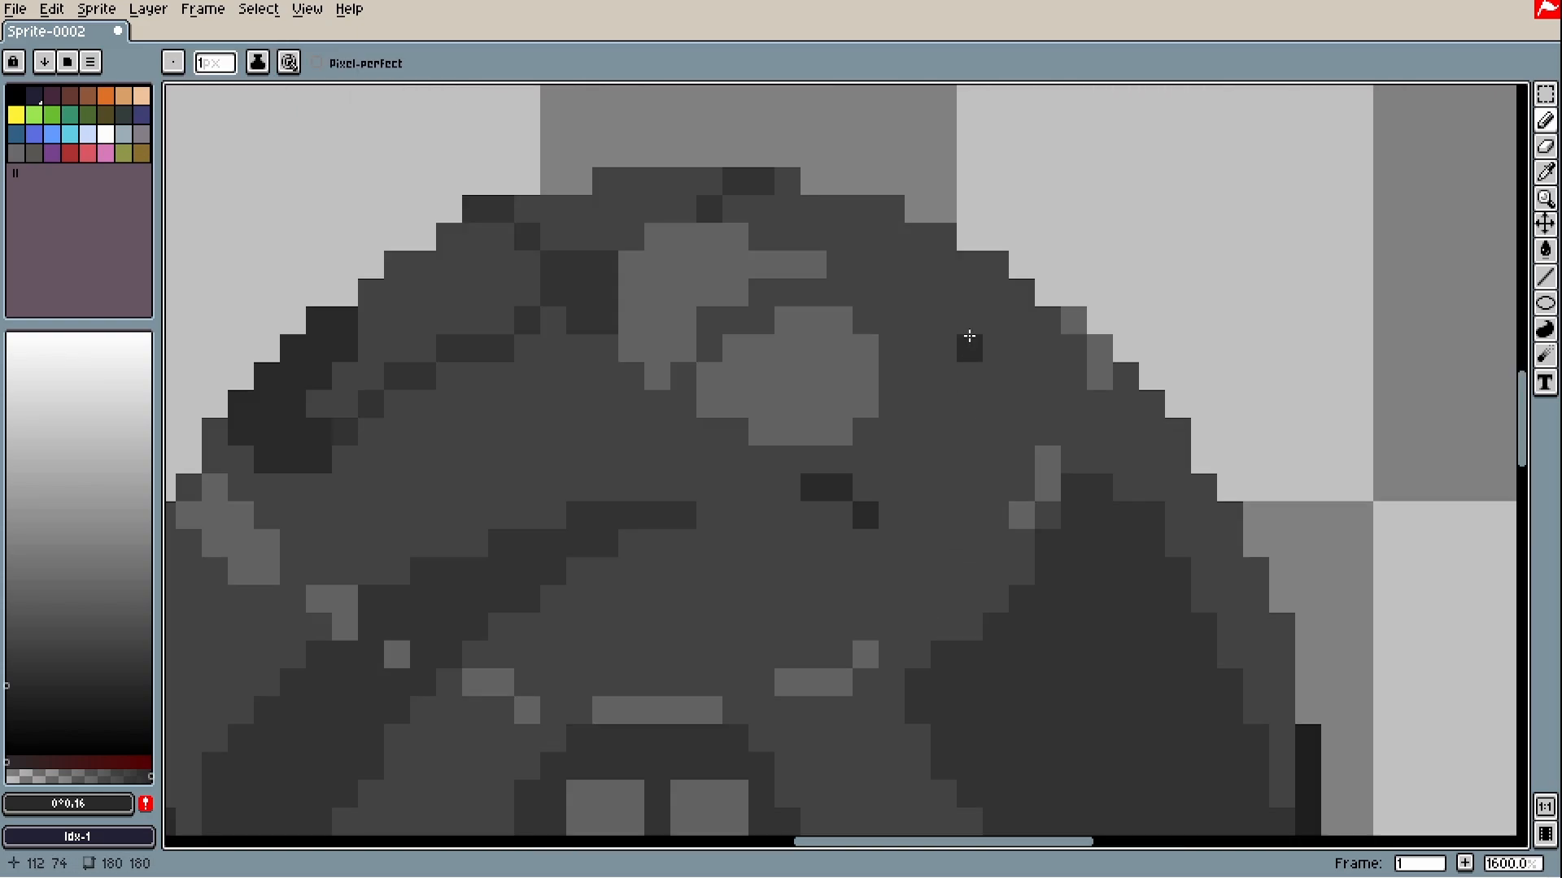
{"action": "scroll", "coordinate": [1091, 384], "scroll_direction": "down", "scroll_amount": 6}
{"action": "scroll", "coordinate": [976, 395], "scroll_direction": "up", "scroll_amount": 3}
{"action": "left_click_drag", "start_coordinate": [924, 288], "coordinate": [862, 326]}
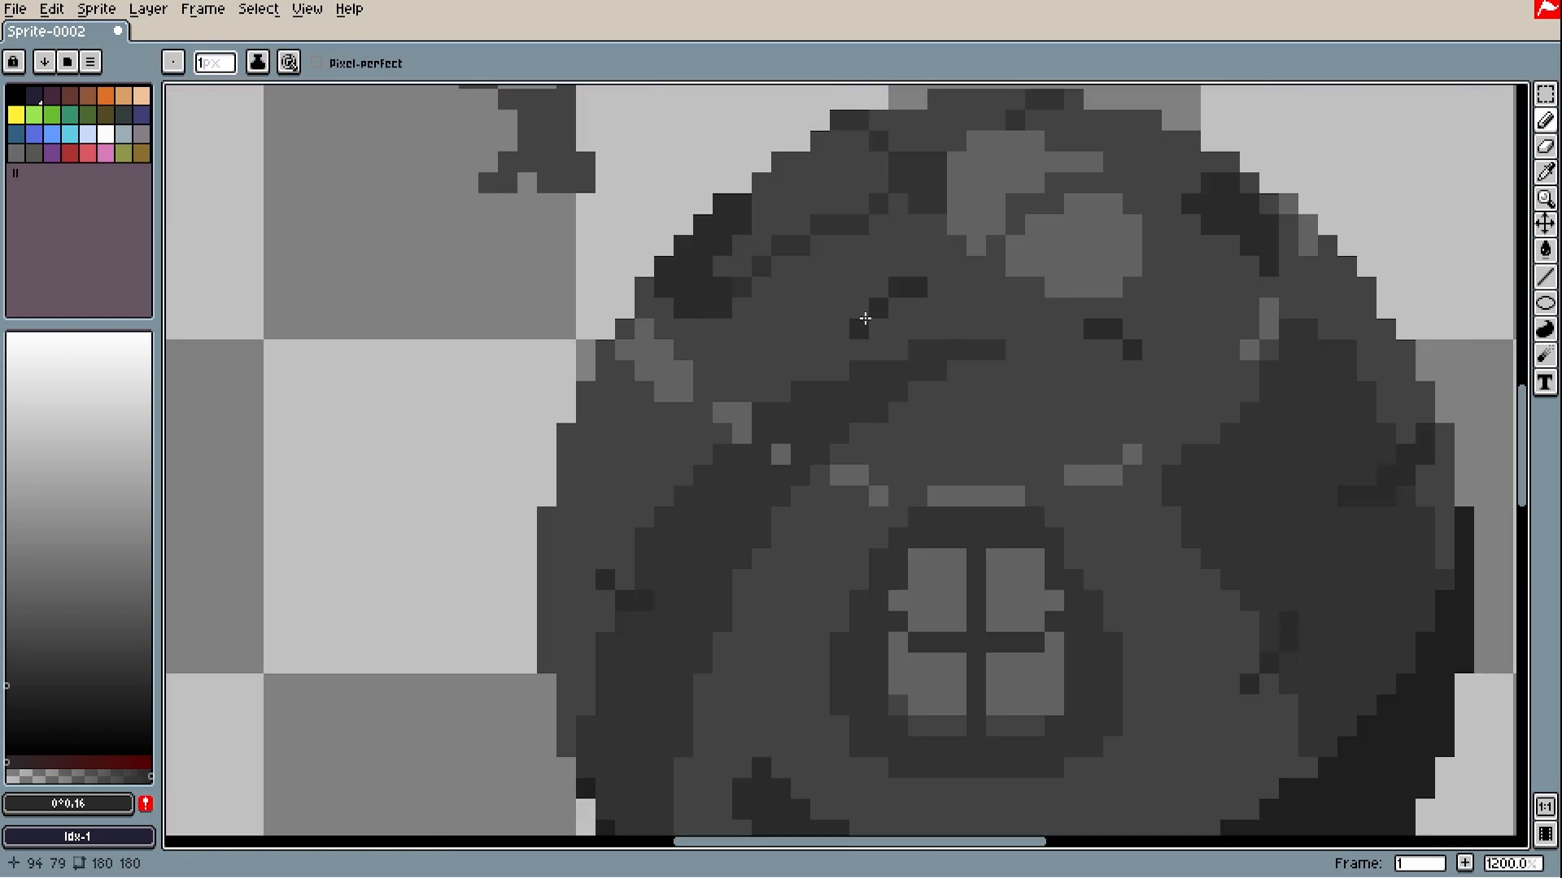
{"action": "scroll", "coordinate": [733, 391], "scroll_direction": "down", "scroll_amount": 3}
{"action": "scroll", "coordinate": [854, 615], "scroll_direction": "up", "scroll_amount": 3}
{"action": "left_click", "coordinate": [687, 670], "text": "alt"}
{"action": "left_click_drag", "start_coordinate": [654, 655], "coordinate": [722, 716]}
{"action": "scroll", "coordinate": [722, 632], "scroll_direction": "up", "scroll_amount": 1}
{"action": "left_click", "coordinate": [722, 667], "text": "alt"}
{"action": "scroll", "coordinate": [1227, 672], "scroll_direction": "down", "scroll_amount": 5}
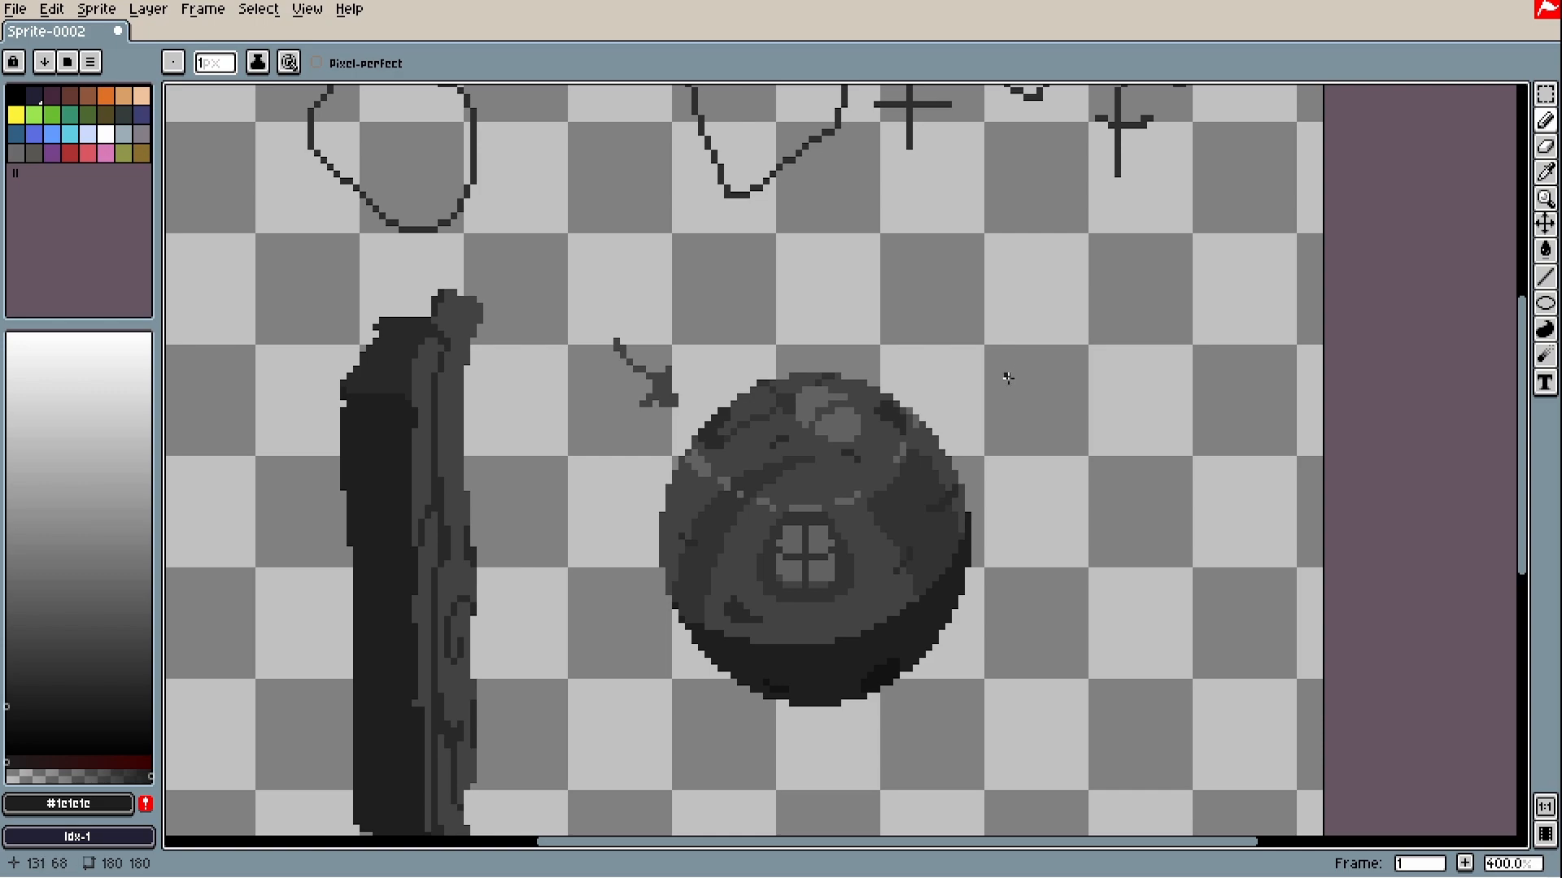
{"action": "scroll", "coordinate": [1002, 424], "scroll_direction": "down", "scroll_amount": 1}
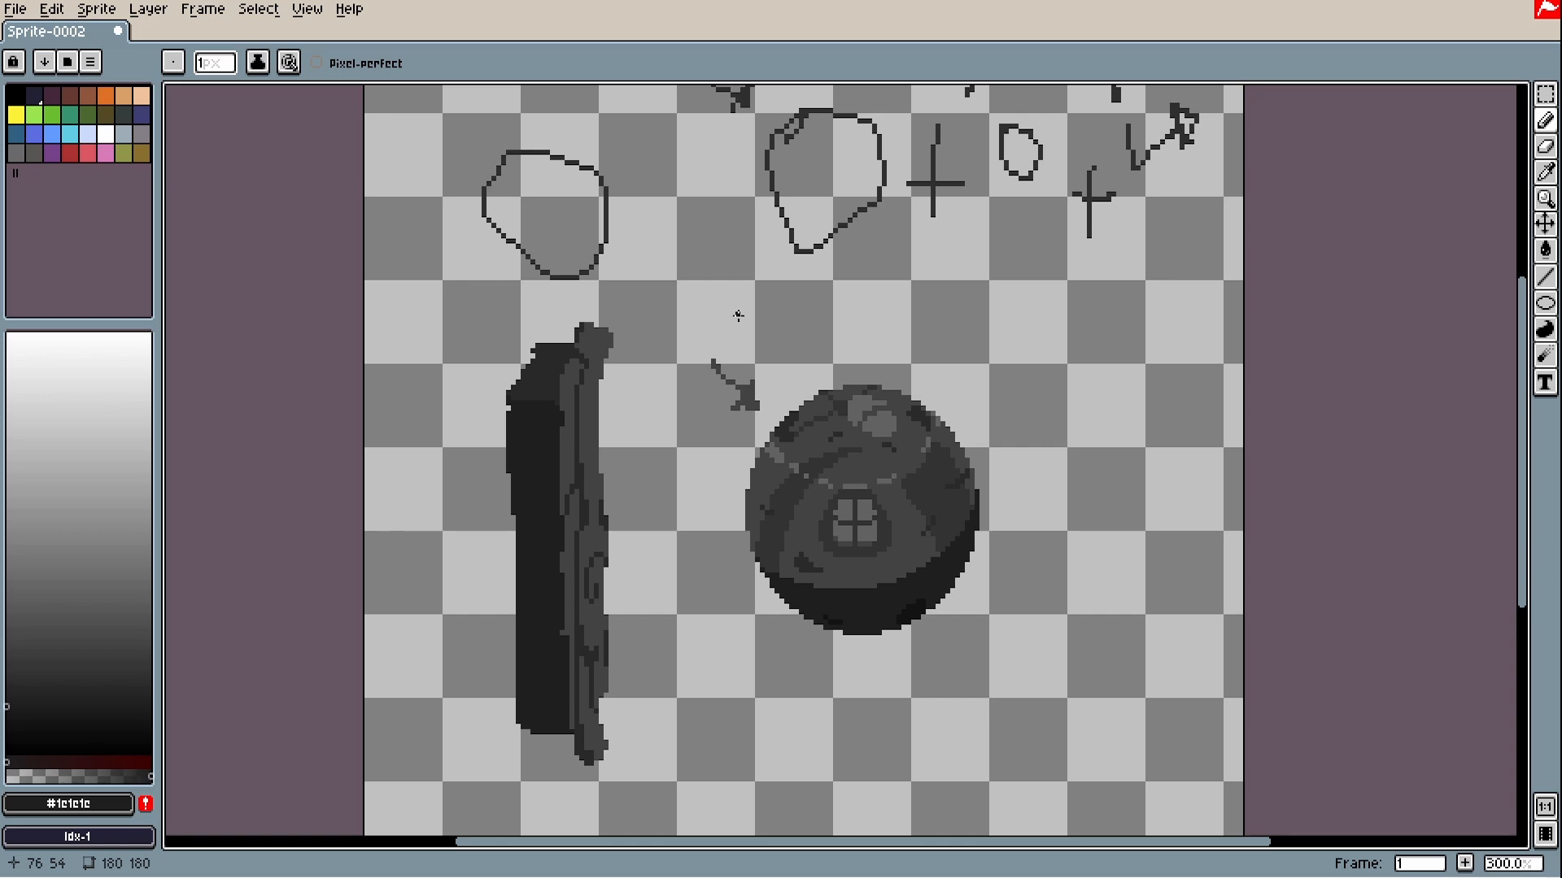
{"action": "left_click_drag", "start_coordinate": [740, 305], "coordinate": [767, 340]}
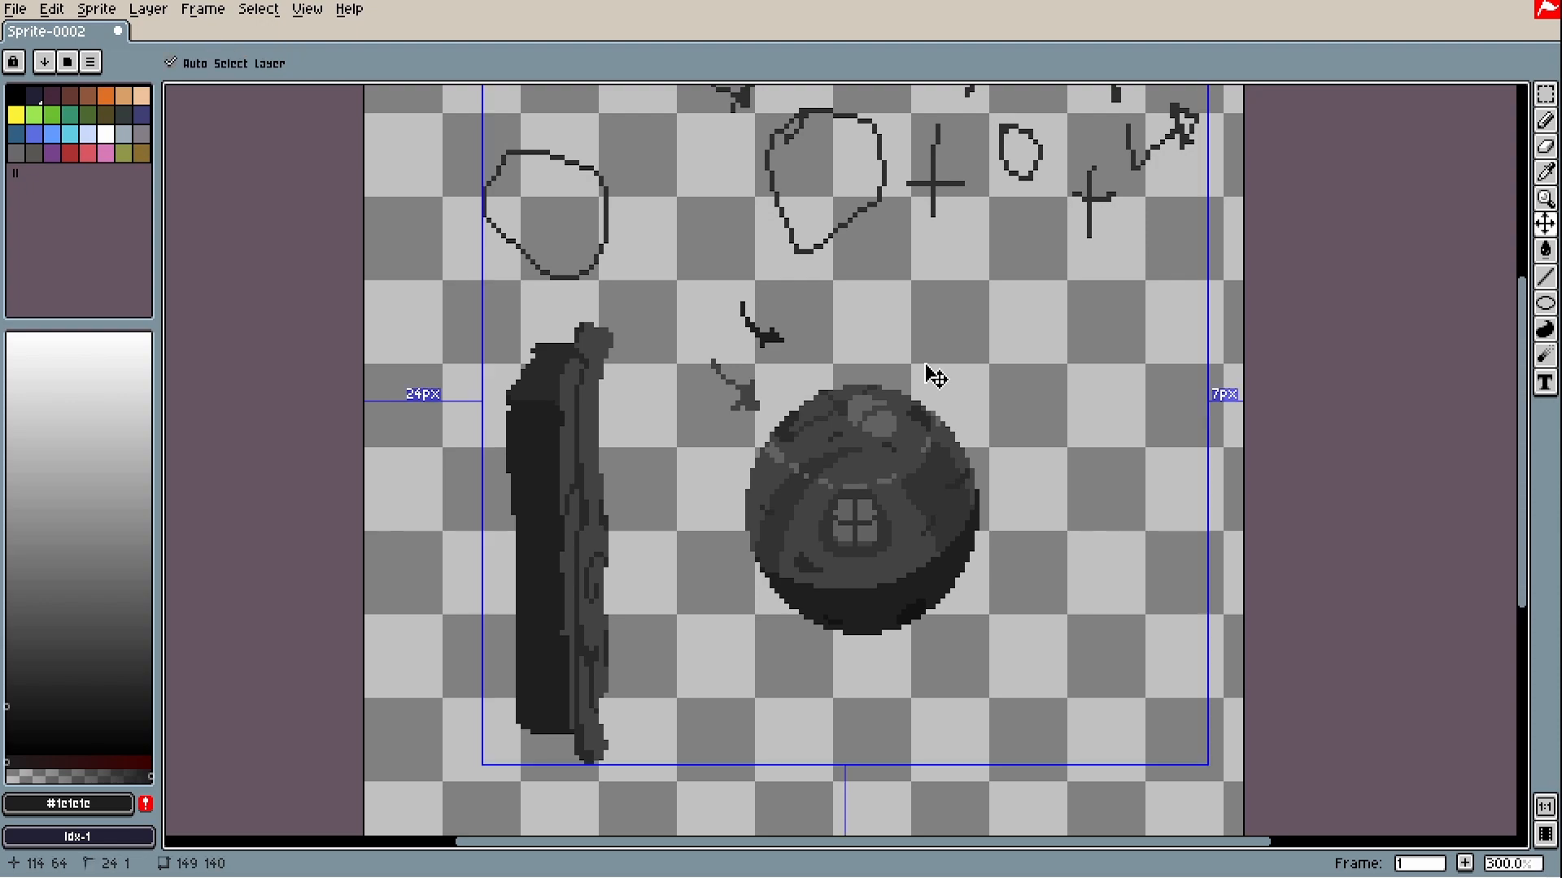
{"action": "key", "text": "ctrl+z"}
{"action": "left_click_drag", "start_coordinate": [1052, 627], "coordinate": [914, 530]}
{"action": "left_click_drag", "start_coordinate": [863, 623], "coordinate": [894, 558]}
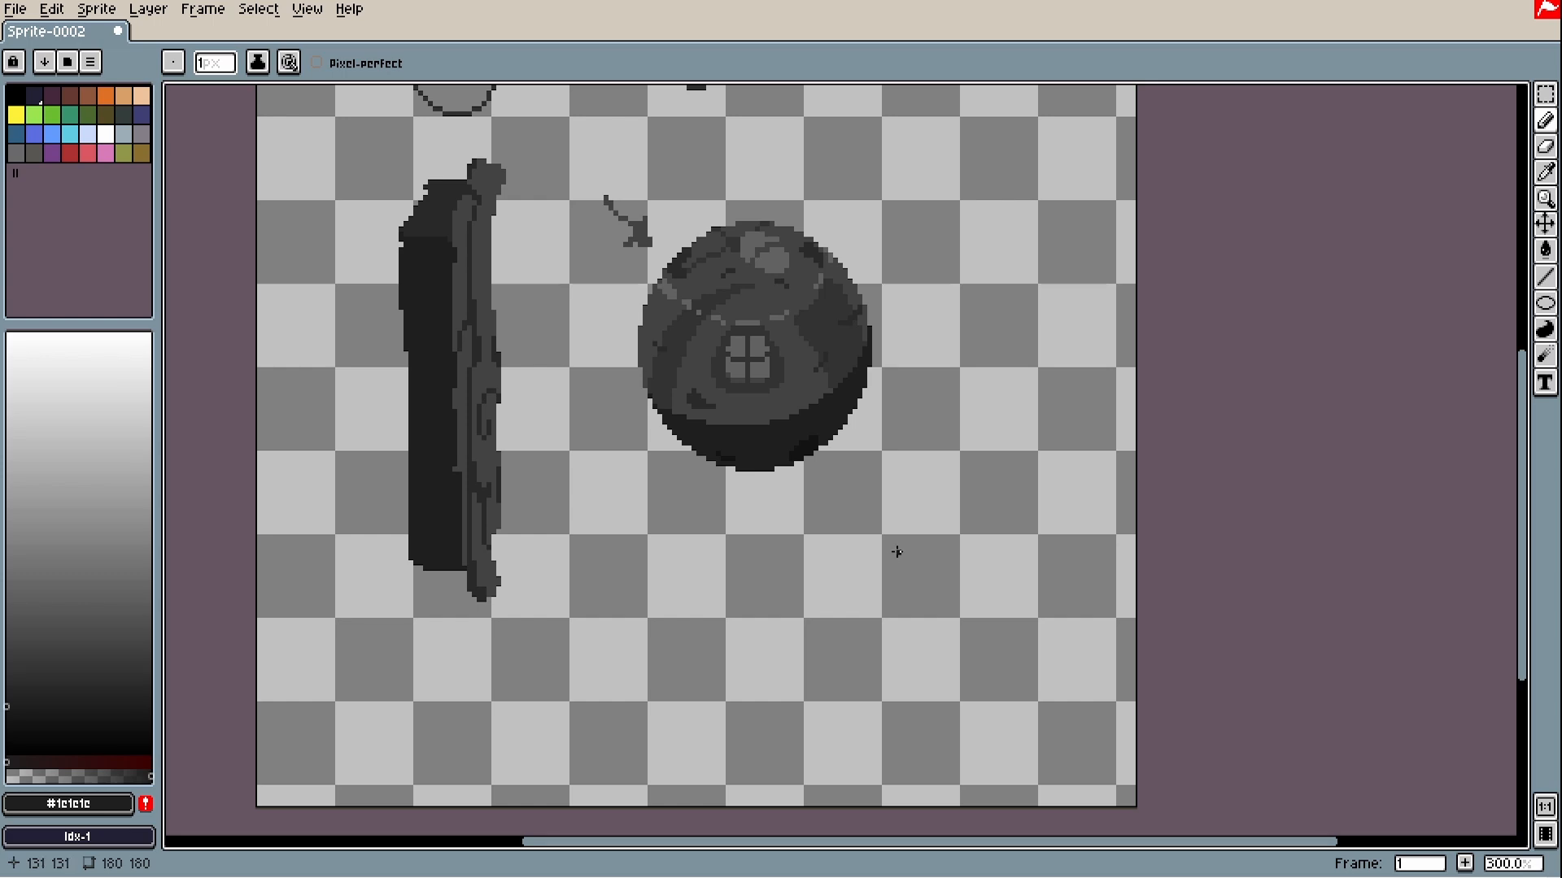
{"action": "scroll", "coordinate": [781, 437], "scroll_direction": "up", "scroll_amount": 4}
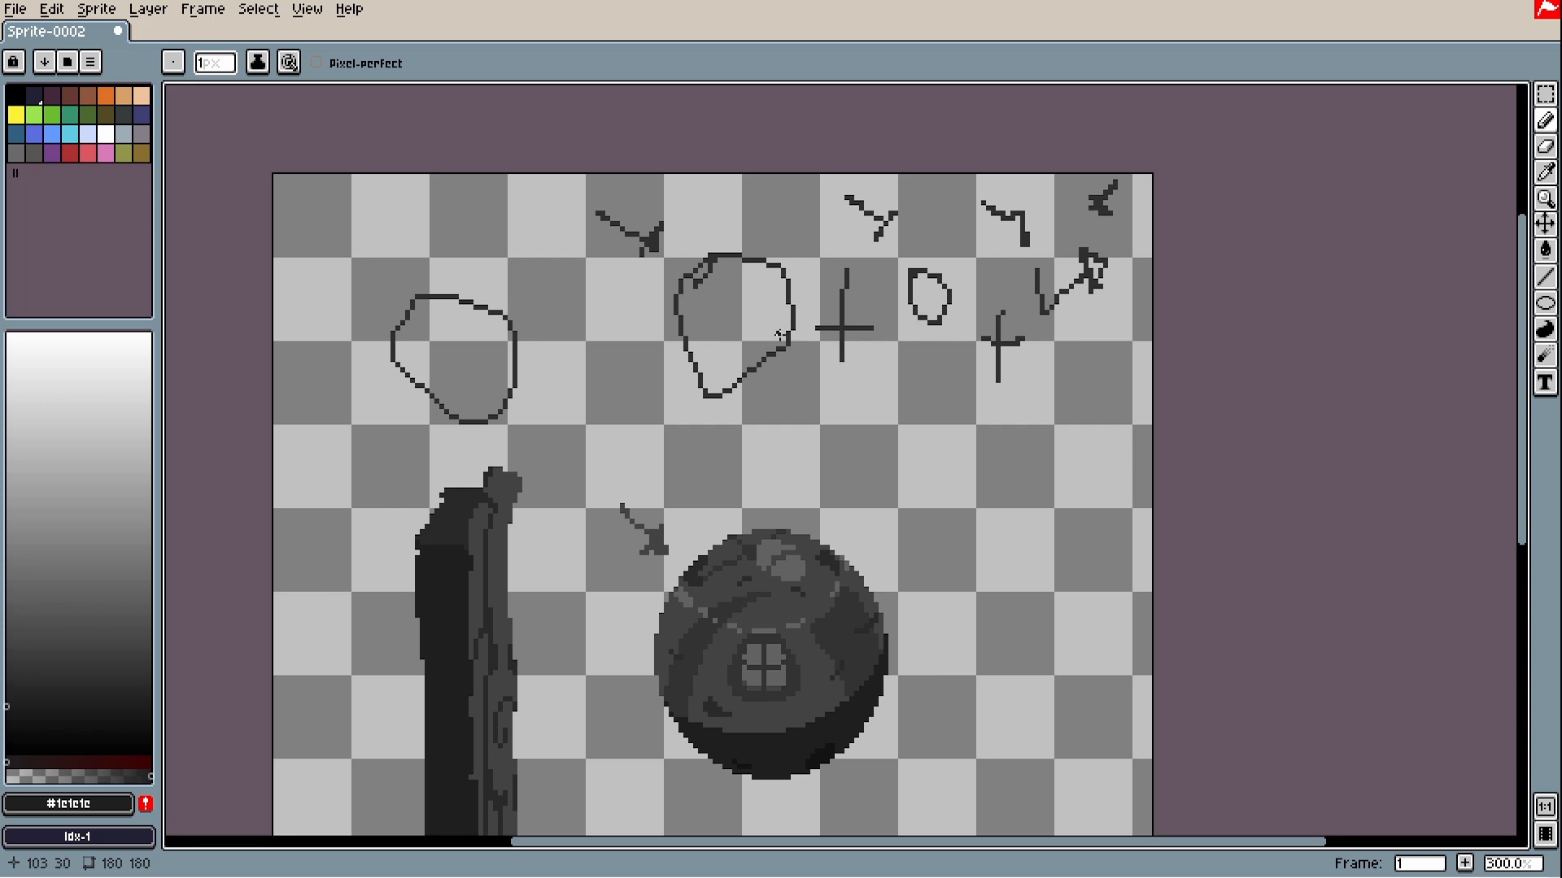
{"action": "scroll", "coordinate": [708, 397], "scroll_direction": "up", "scroll_amount": 2}
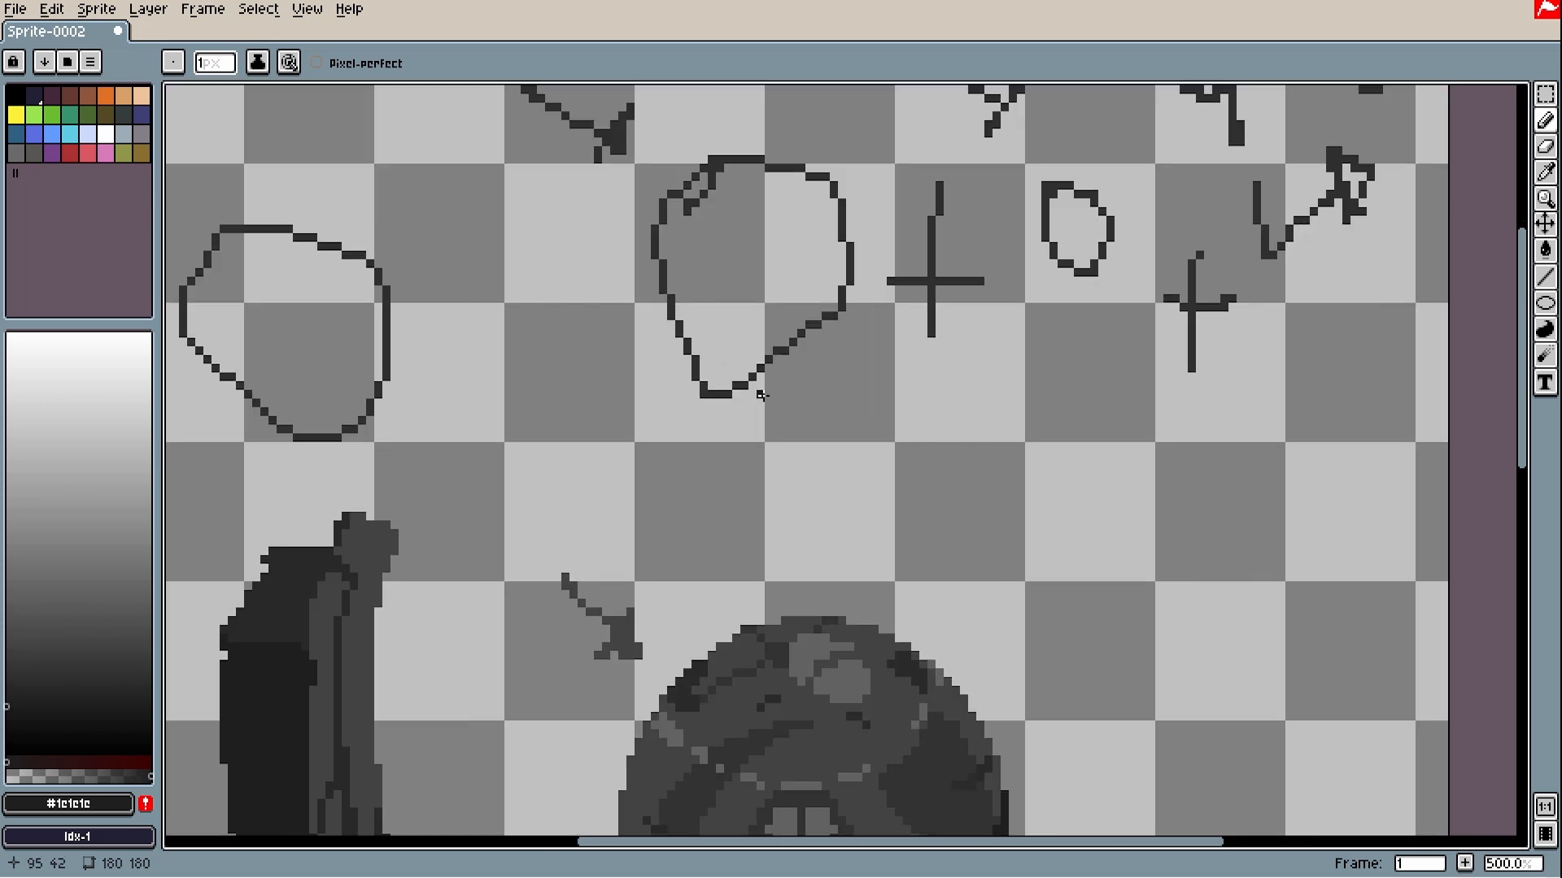
- Sketch a trial dark line with an arrowhead at the canvas's right side
{"action": "left_click_drag", "start_coordinate": [1472, 580], "coordinate": [1399, 657]}
{"action": "mouse_move", "coordinate": [1314, 602]}
{"action": "left_mouse_down"}
{"action": "mouse_move", "coordinate": [1265, 511]}
{"action": "mouse_move", "coordinate": [1280, 487]}
{"action": "mouse_move", "coordinate": [1246, 525]}
{"action": "mouse_move", "coordinate": [1298, 505]}
{"action": "left_mouse_up"}
{"action": "left_click_drag", "start_coordinate": [1279, 565], "coordinate": [1278, 488]}
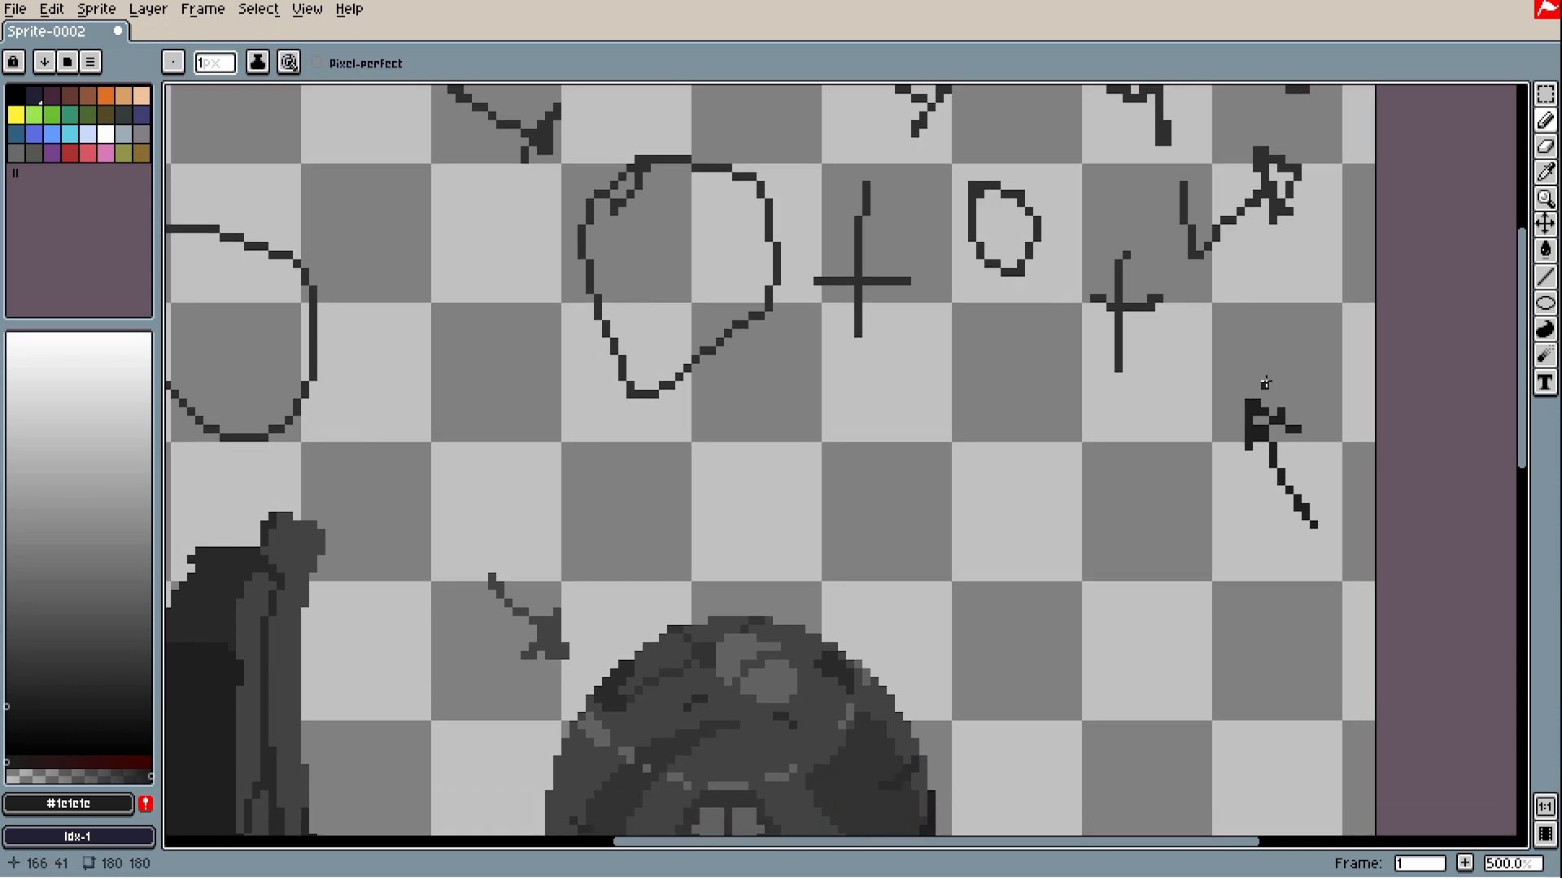
{"action": "left_click_drag", "start_coordinate": [1254, 569], "coordinate": [1270, 488]}
{"action": "scroll", "coordinate": [1271, 488], "scroll_direction": "down", "scroll_amount": 1}
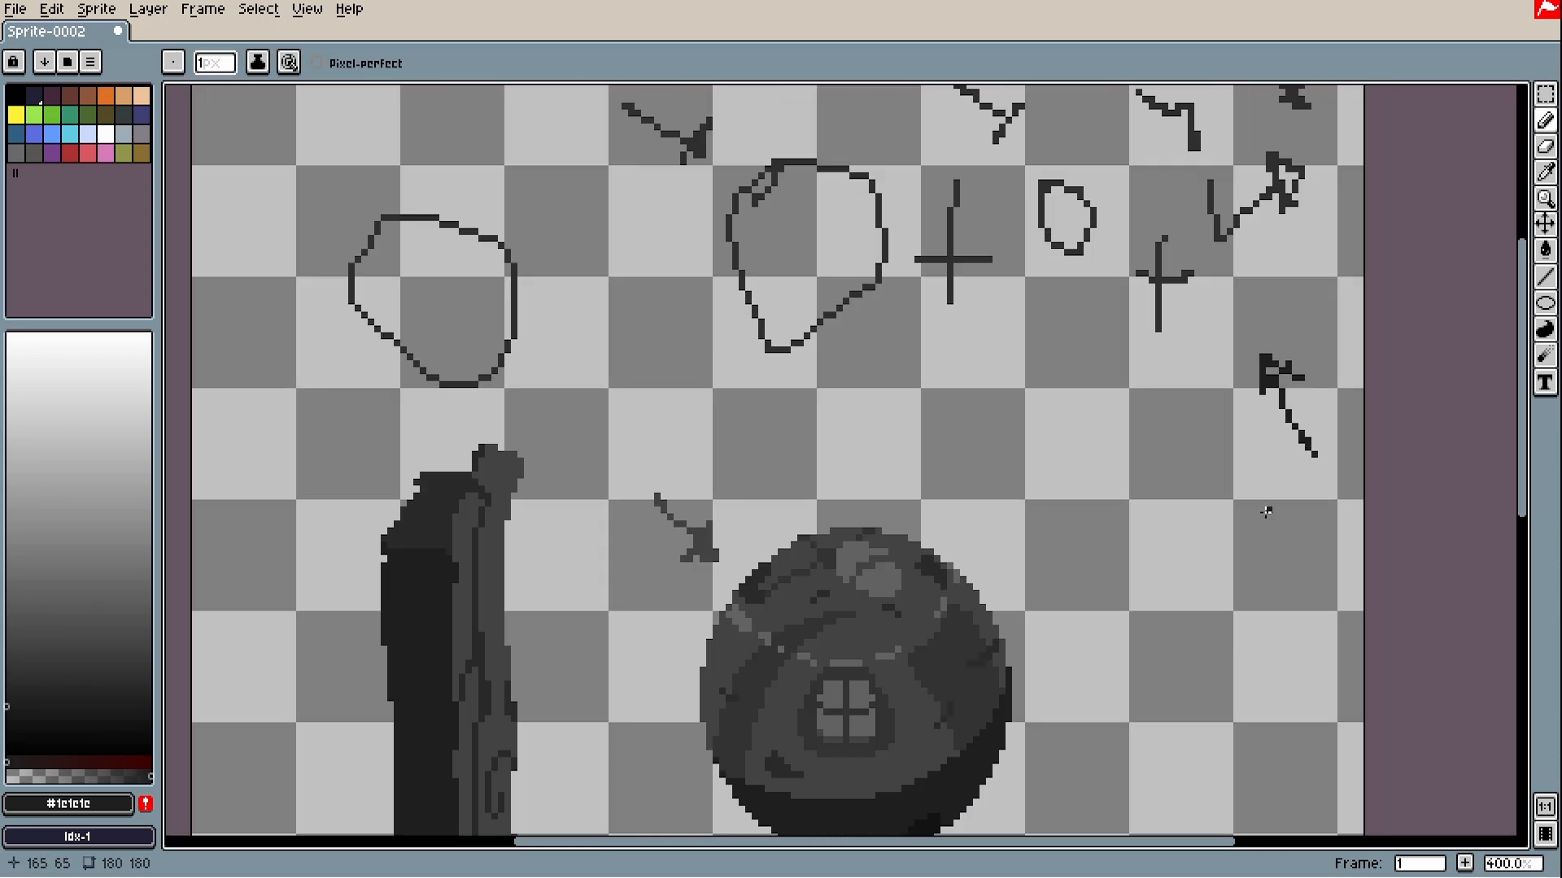
{"action": "left_click_drag", "start_coordinate": [965, 498], "coordinate": [958, 430]}
{"action": "left_click_drag", "start_coordinate": [1032, 334], "coordinate": [1033, 380]}
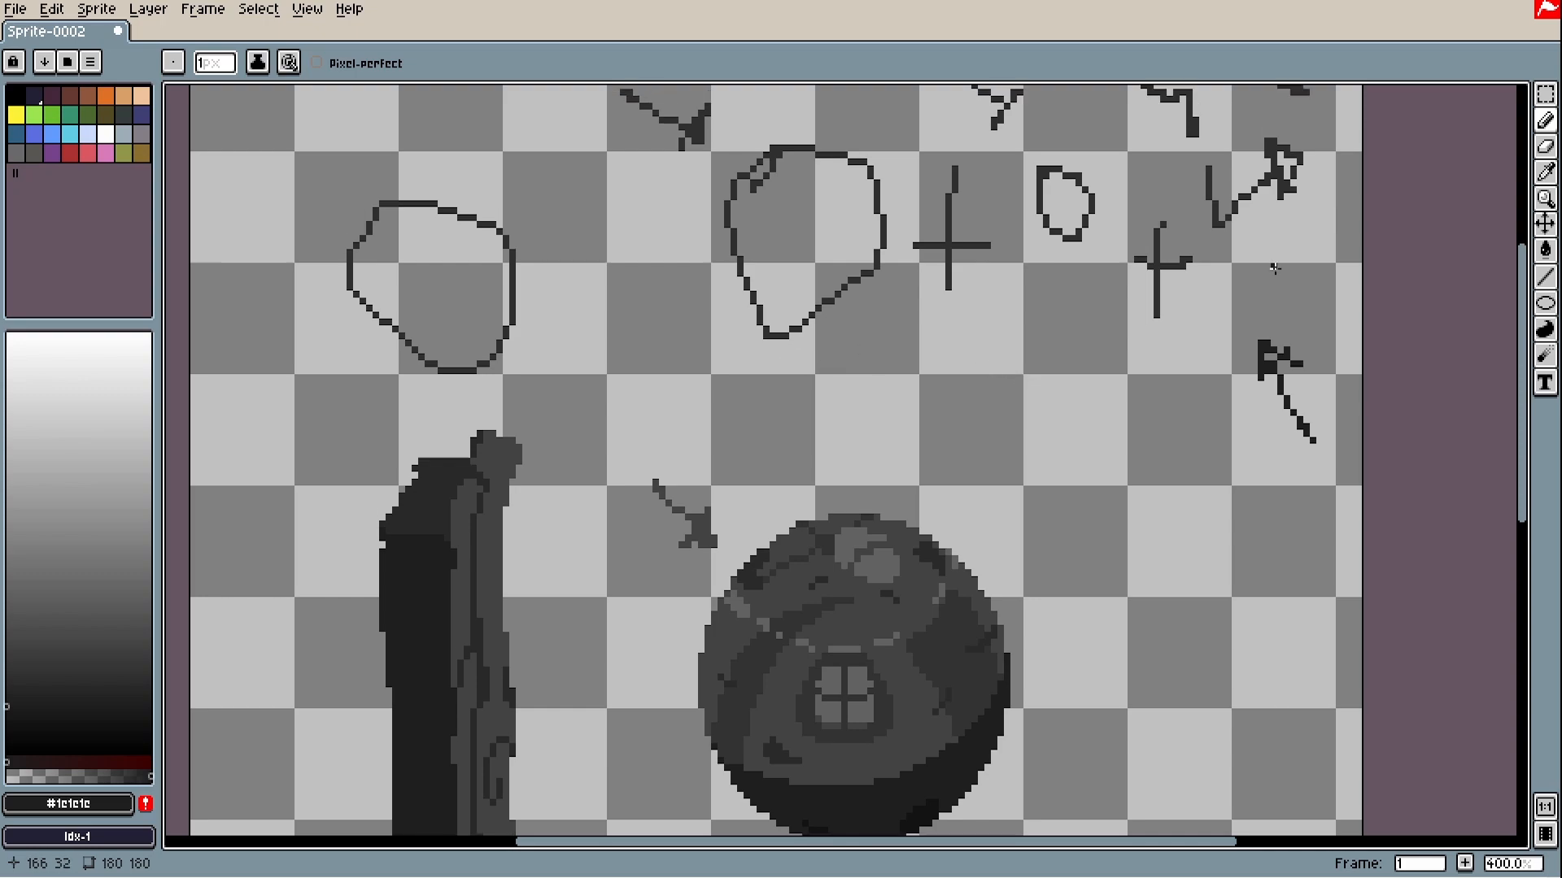
{"action": "scroll", "coordinate": [1261, 318], "scroll_direction": "up", "scroll_amount": 2}
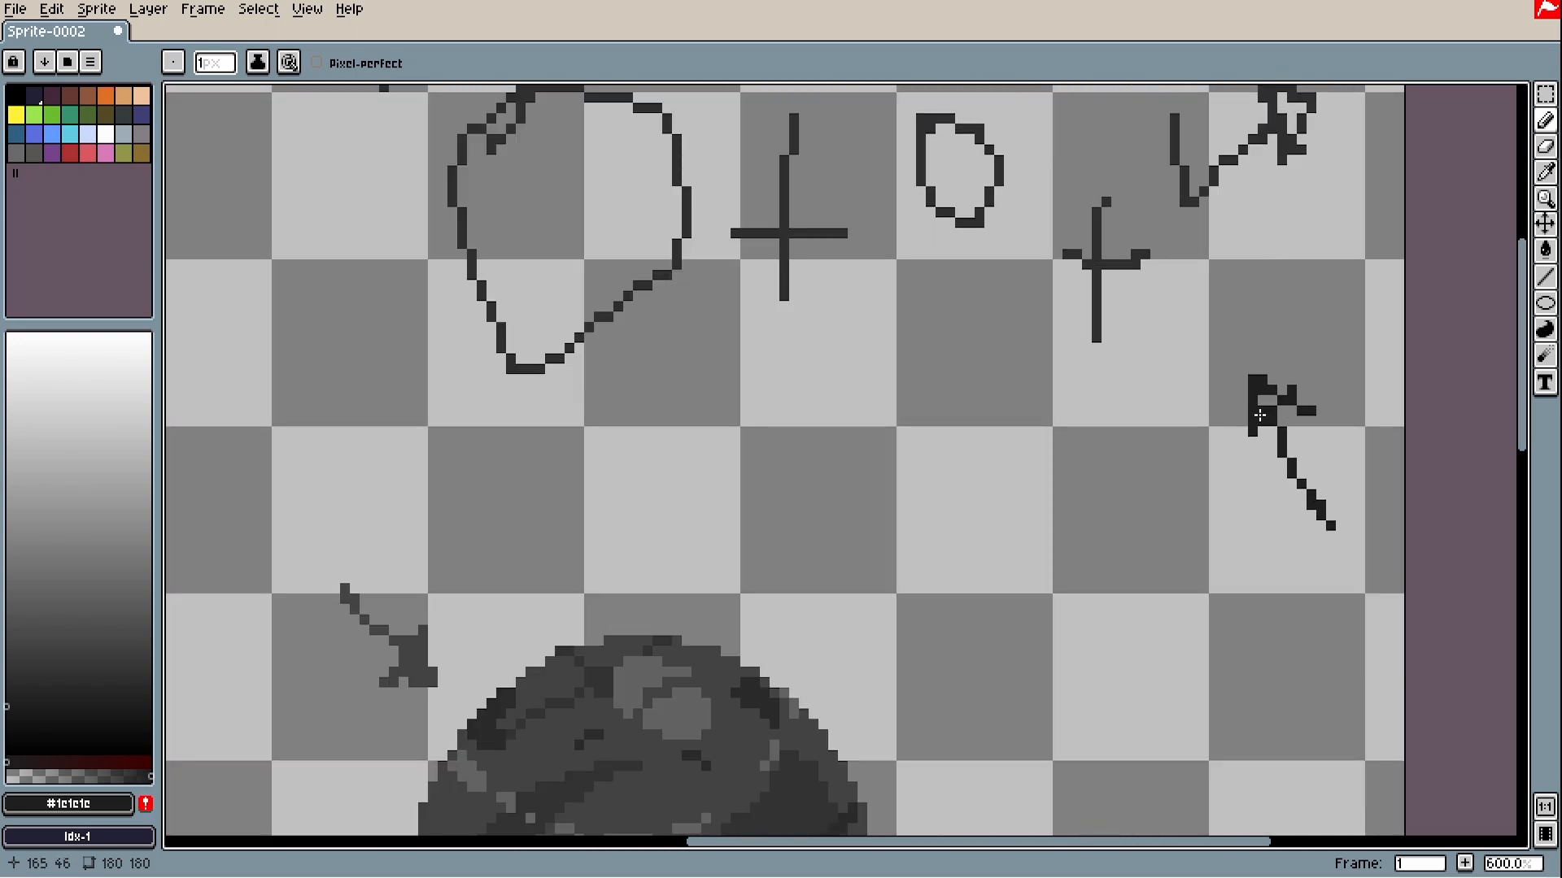
{"action": "scroll", "coordinate": [1263, 399], "scroll_direction": "down", "scroll_amount": 1}
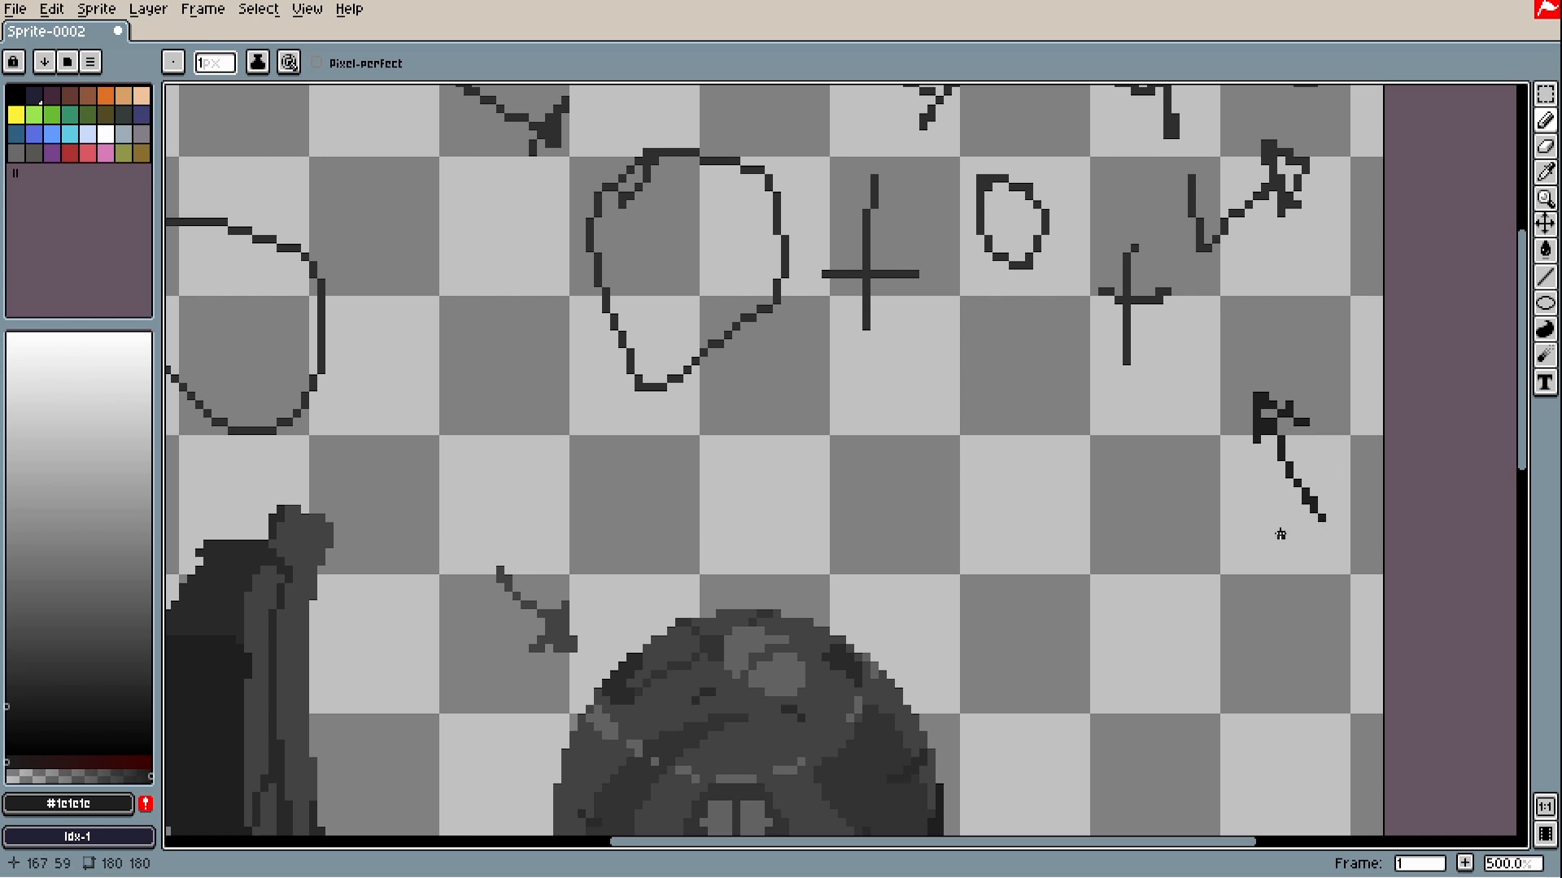
{"action": "left_click_drag", "start_coordinate": [1280, 533], "coordinate": [1225, 440]}
- Sketch a flat outline and curve left of it, then undo them and the trial arrow
{"action": "left_click_drag", "start_coordinate": [1005, 355], "coordinate": [982, 363]}
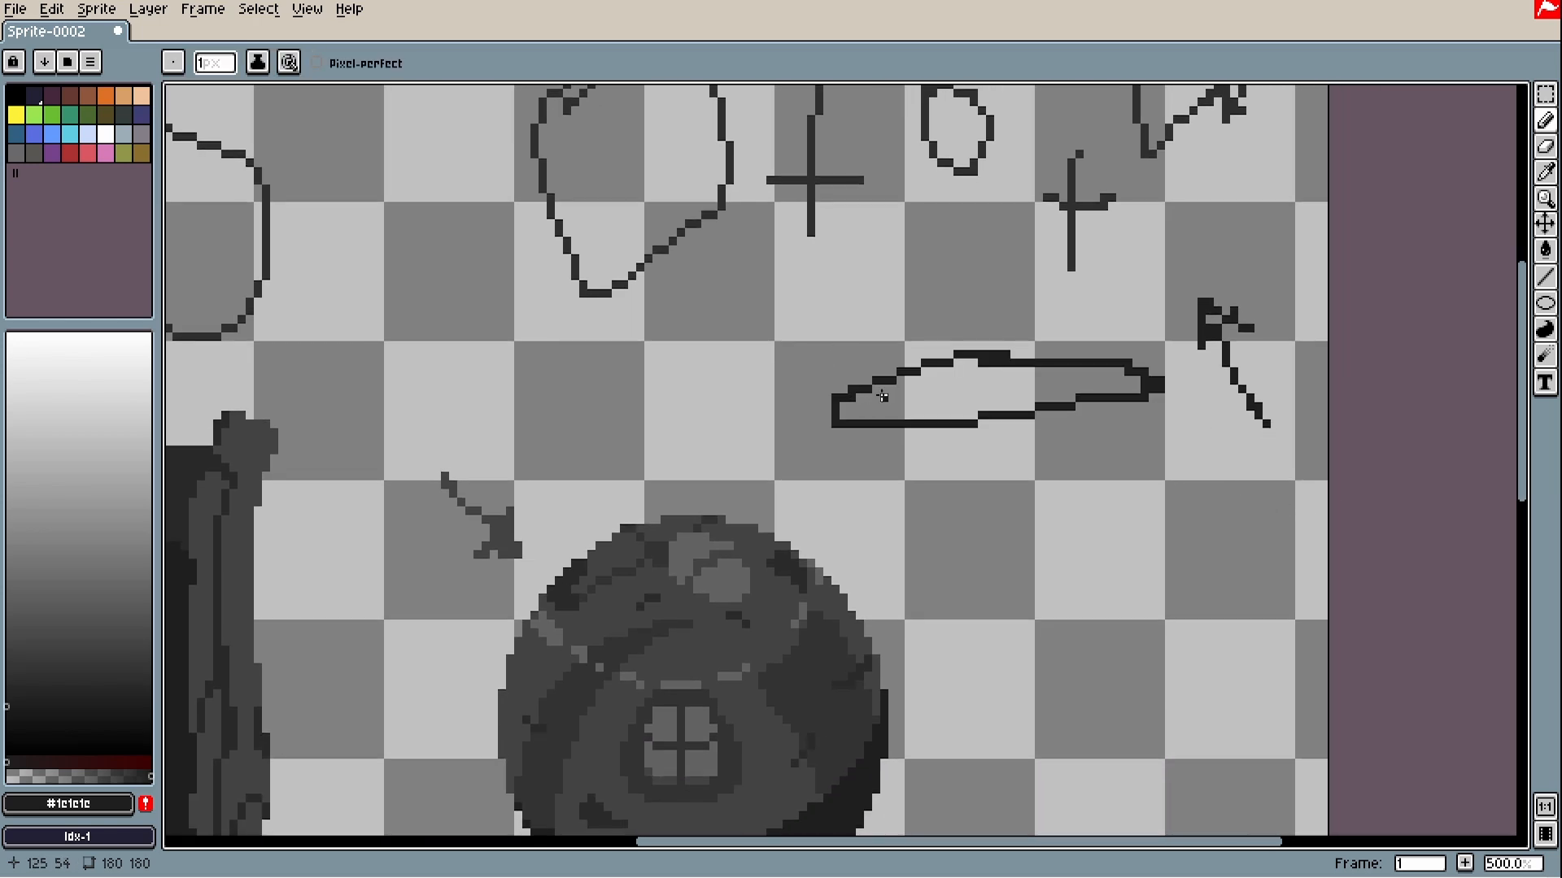
{"action": "mouse_move", "coordinate": [828, 431]}
{"action": "left_mouse_down"}
{"action": "mouse_move", "coordinate": [849, 471]}
{"action": "mouse_move", "coordinate": [1062, 475]}
{"action": "mouse_move", "coordinate": [1126, 415]}
{"action": "left_mouse_up"}
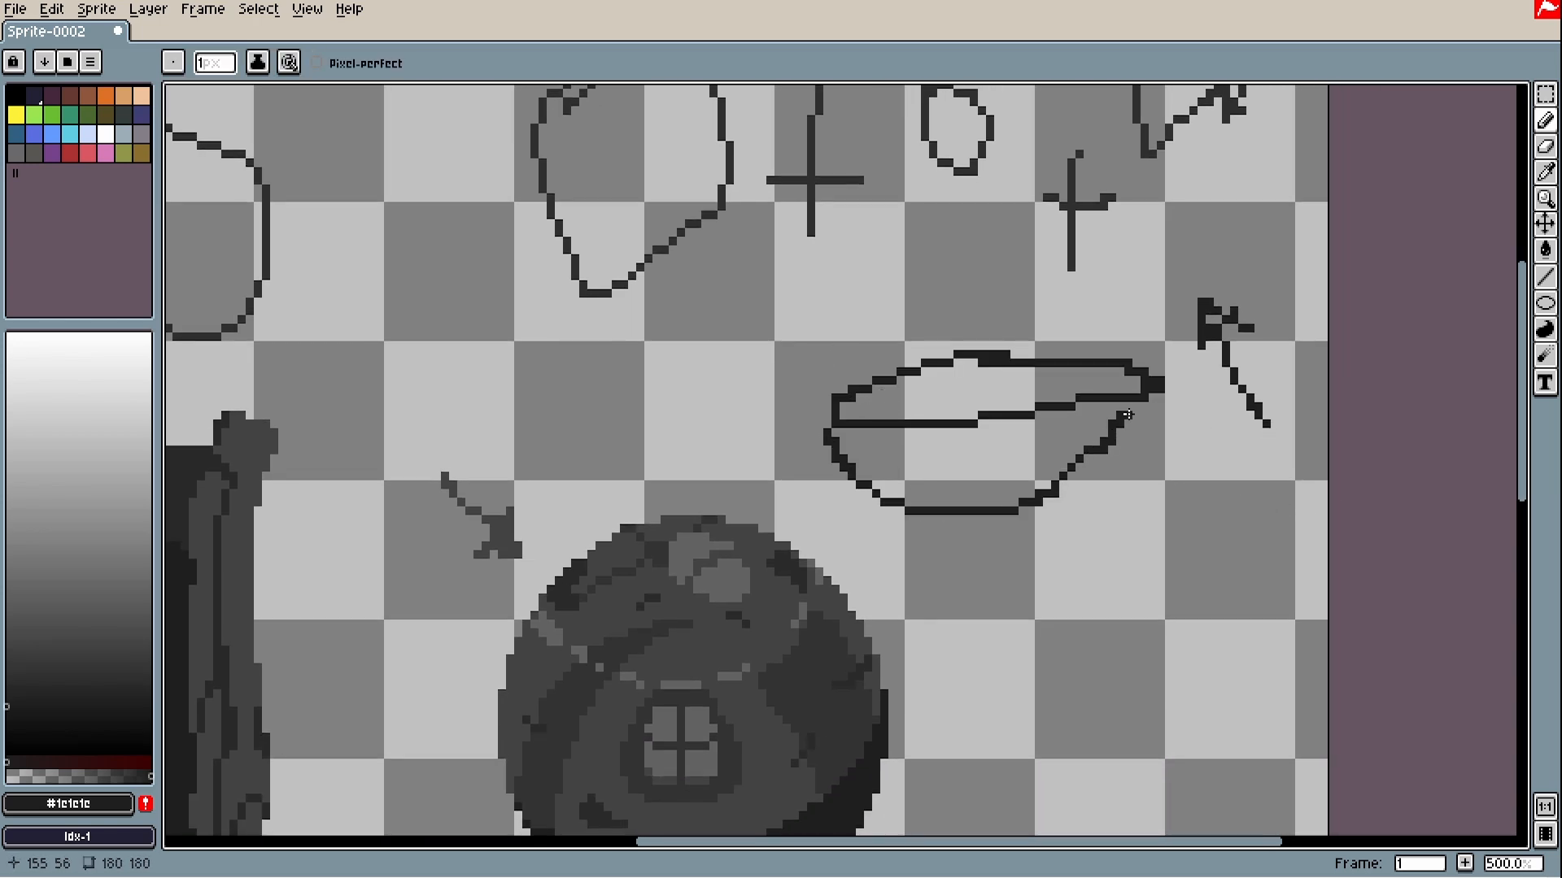
{"action": "key", "text": "ctrl+z"}
{"action": "key", "text": "ctrl+z"}
{"action": "key", "text": "ctrl+z"}
{"action": "key", "text": "ctrl+z"}
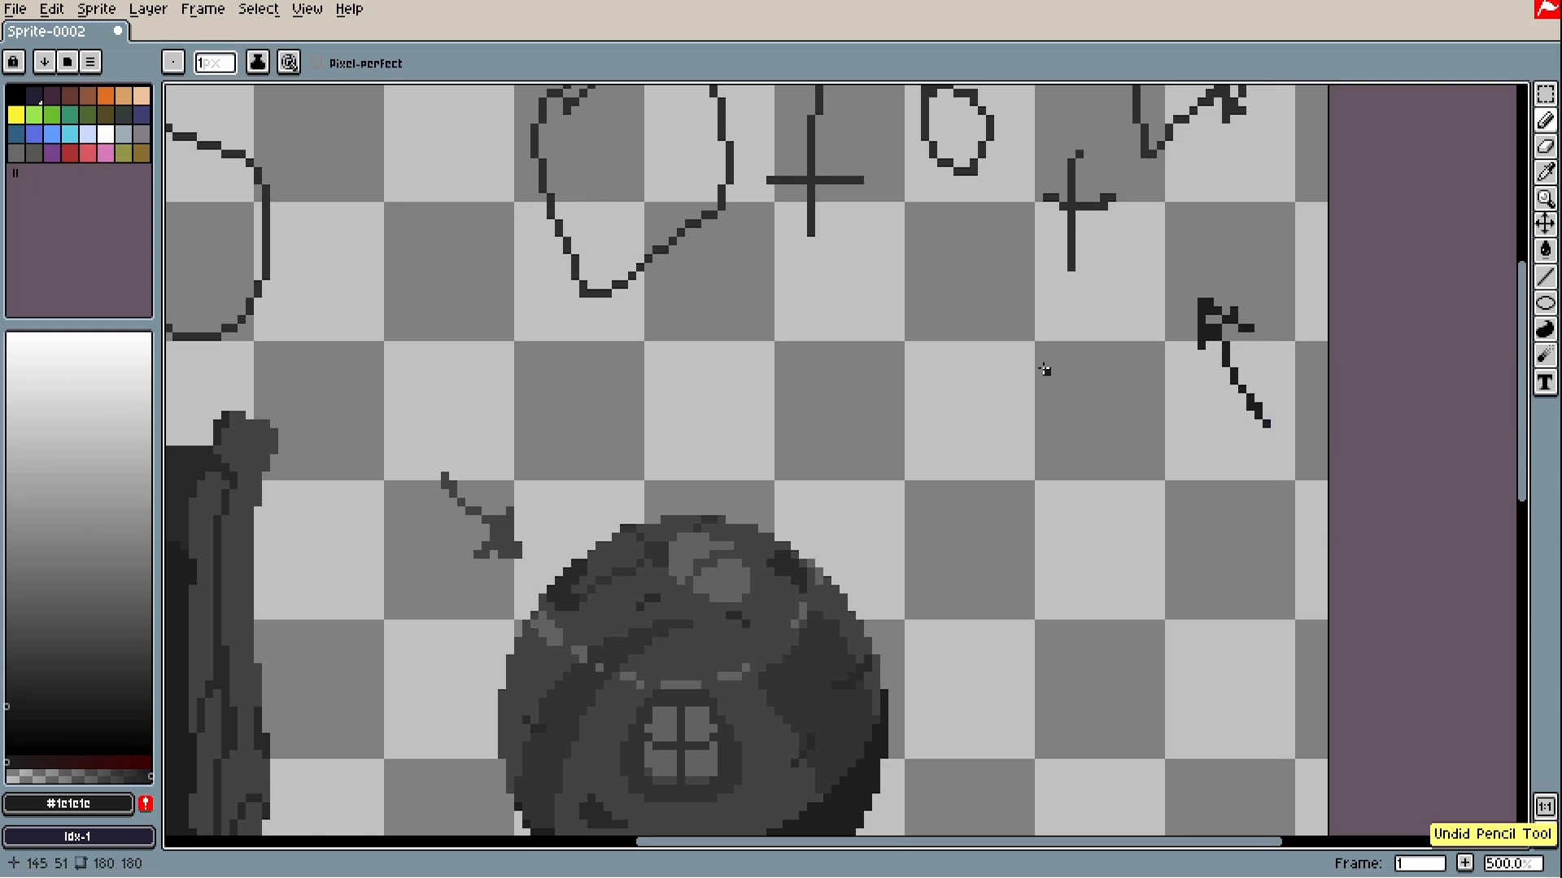
{"action": "key", "text": "ctrl+z"}
{"action": "key", "text": "ctrl+z"}
{"action": "left_click_drag", "start_coordinate": [1244, 365], "coordinate": [1182, 397]}
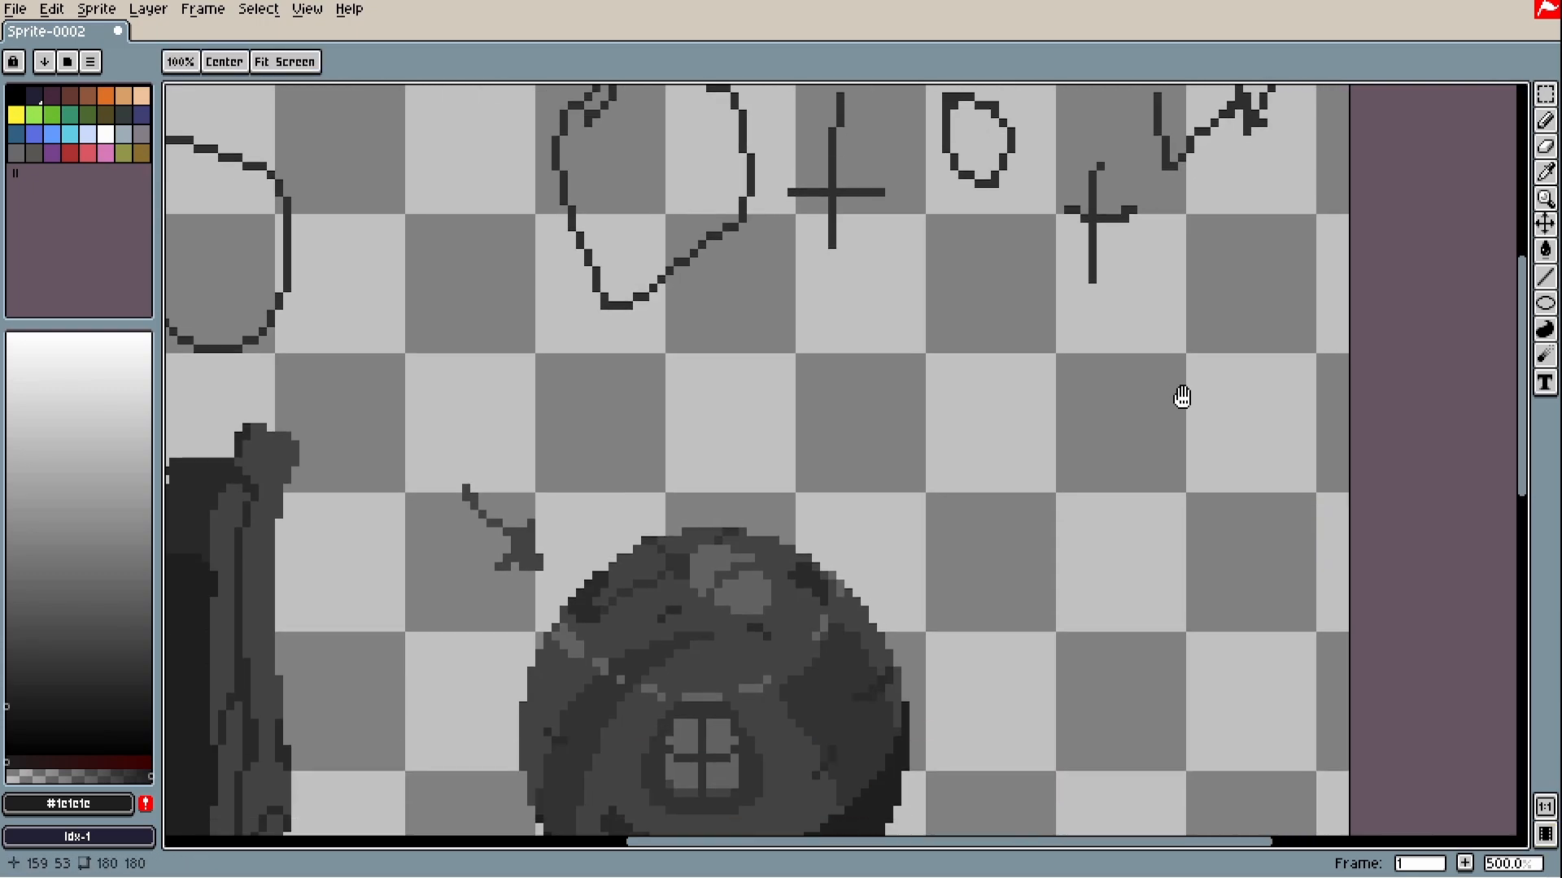
- Draw a dark arrow pointing down-left toward the block, undoing a trial curved arrow
{"action": "left_click_drag", "start_coordinate": [410, 348], "coordinate": [350, 435]}
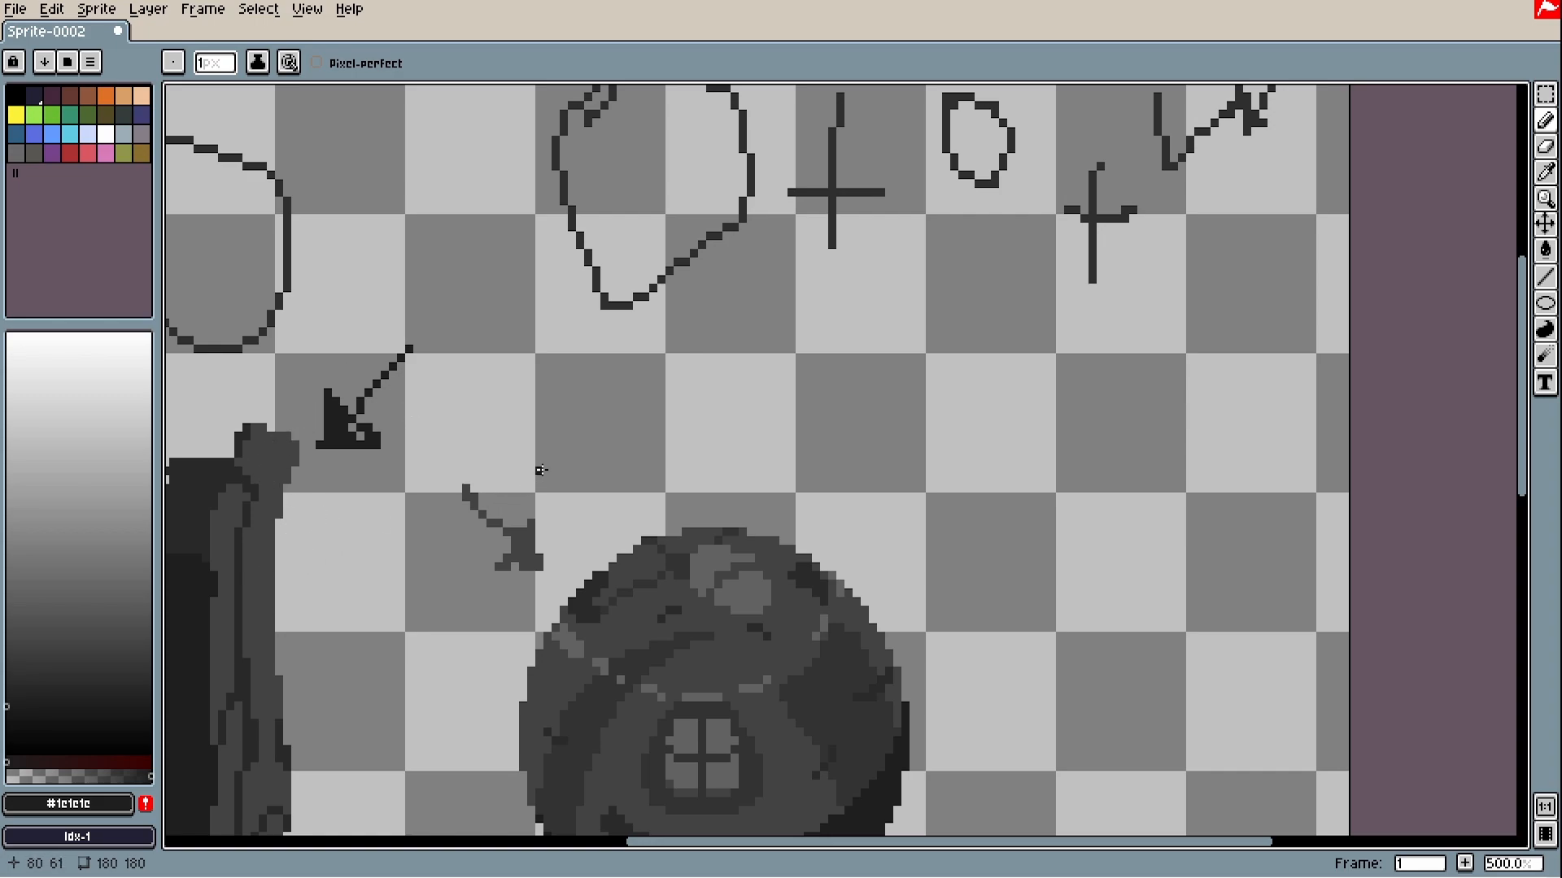
{"action": "scroll", "coordinate": [541, 470], "scroll_direction": "up", "scroll_amount": 3}
{"action": "mouse_move", "coordinate": [1061, 542]}
{"action": "left_mouse_down"}
{"action": "mouse_move", "coordinate": [1011, 510]}
{"action": "mouse_move", "coordinate": [980, 442]}
{"action": "mouse_move", "coordinate": [996, 418]}
{"action": "mouse_move", "coordinate": [969, 436]}
{"action": "mouse_move", "coordinate": [983, 334]}
{"action": "left_mouse_up"}
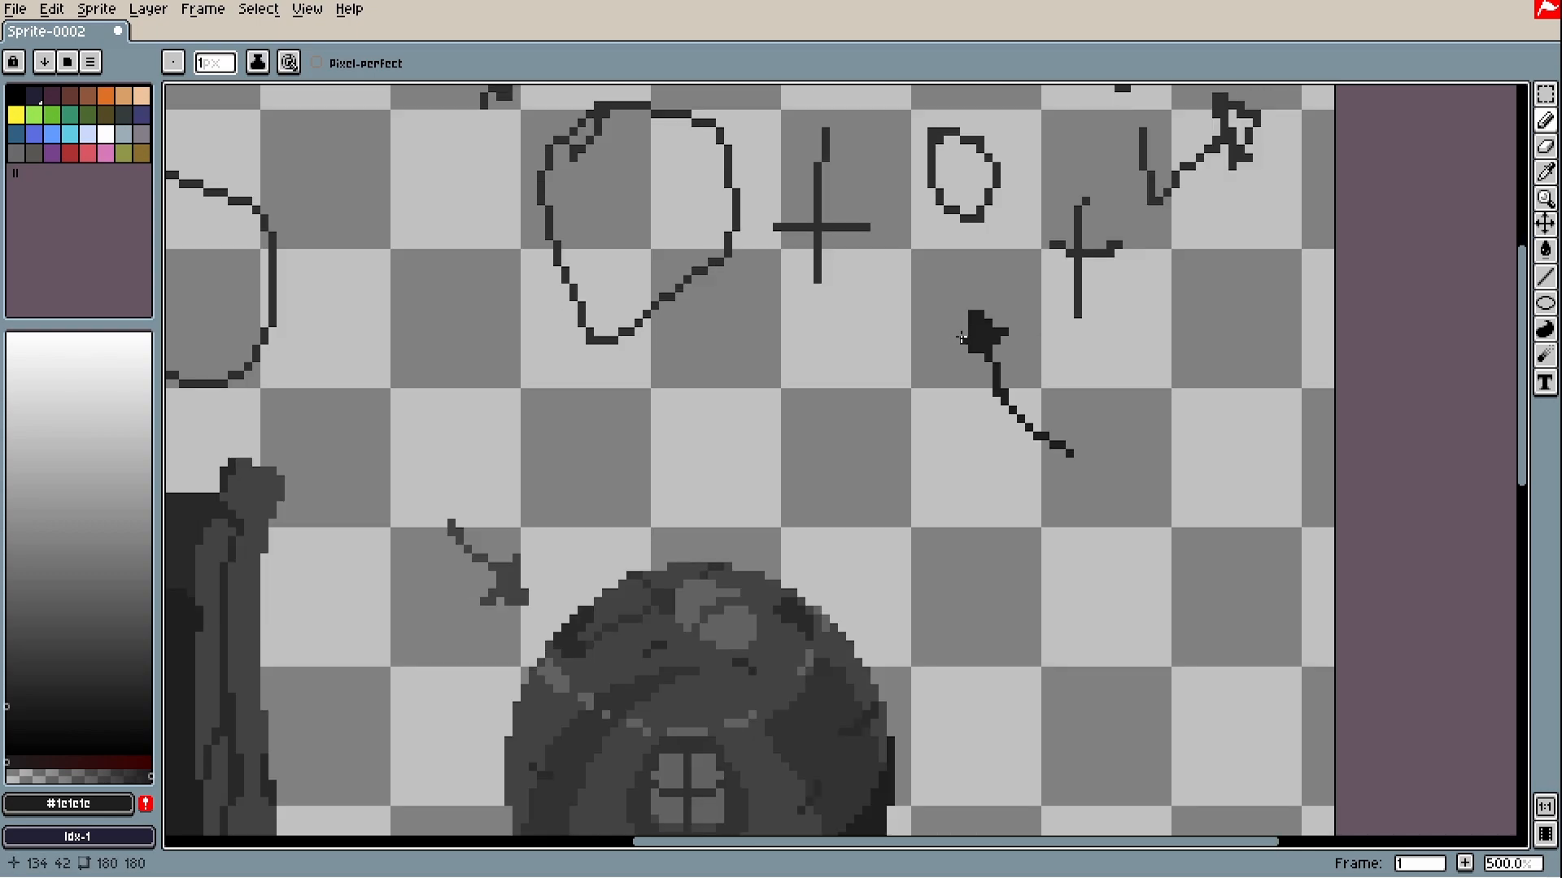
{"action": "key", "text": "ctrl+z"}
{"action": "key", "text": "ctrl+z"}
{"action": "scroll", "coordinate": [906, 366], "scroll_direction": "down", "scroll_amount": 3}
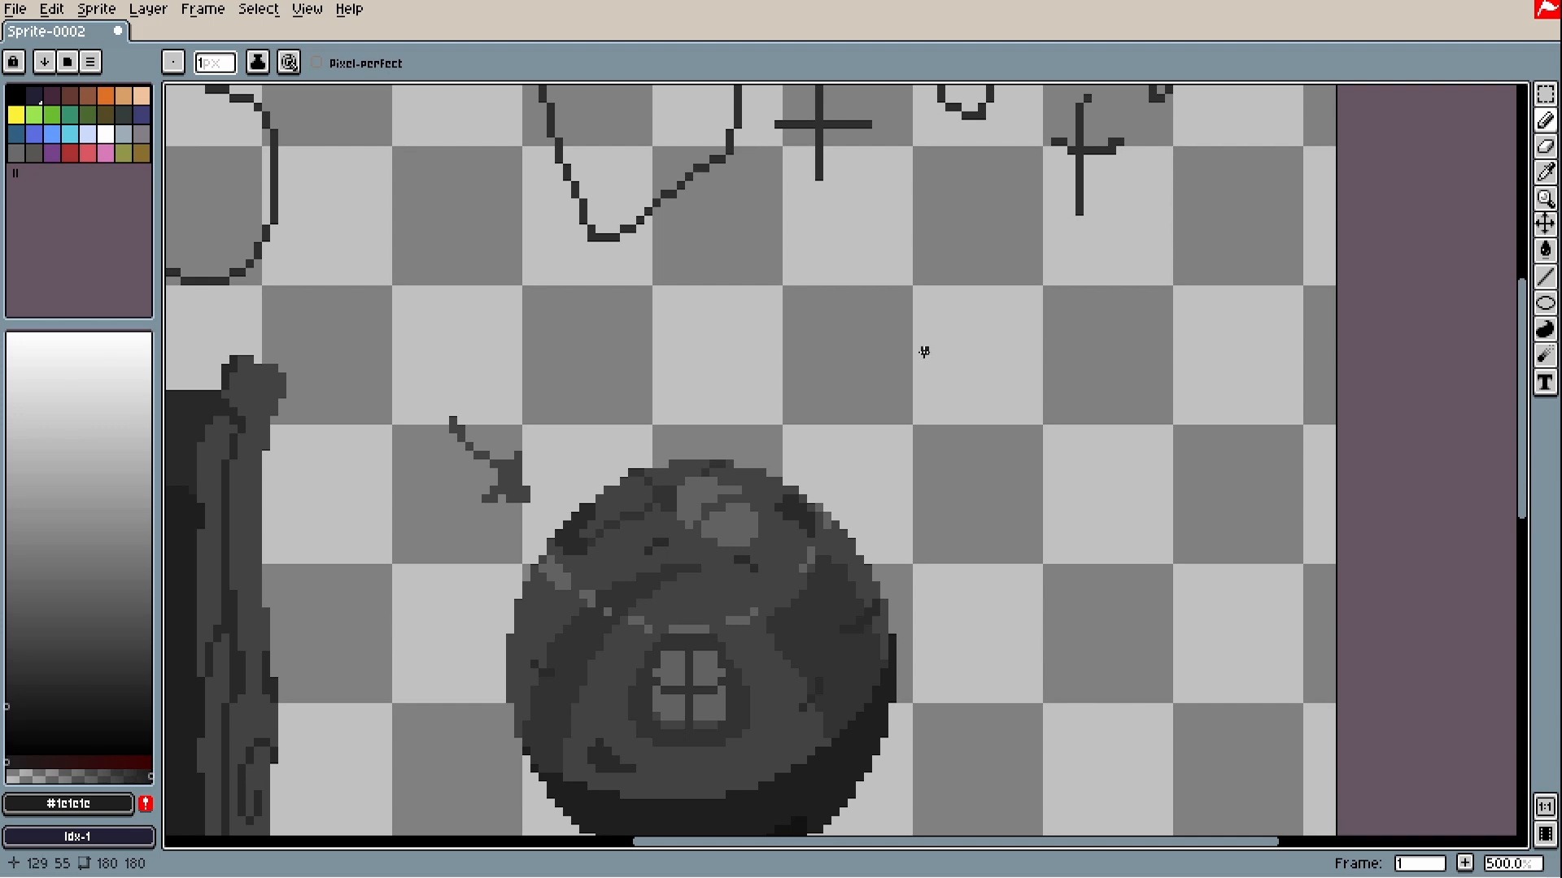
{"action": "left_click", "coordinate": [728, 486], "text": "alt"}
{"action": "scroll", "coordinate": [724, 490], "scroll_direction": "up", "scroll_amount": 2}
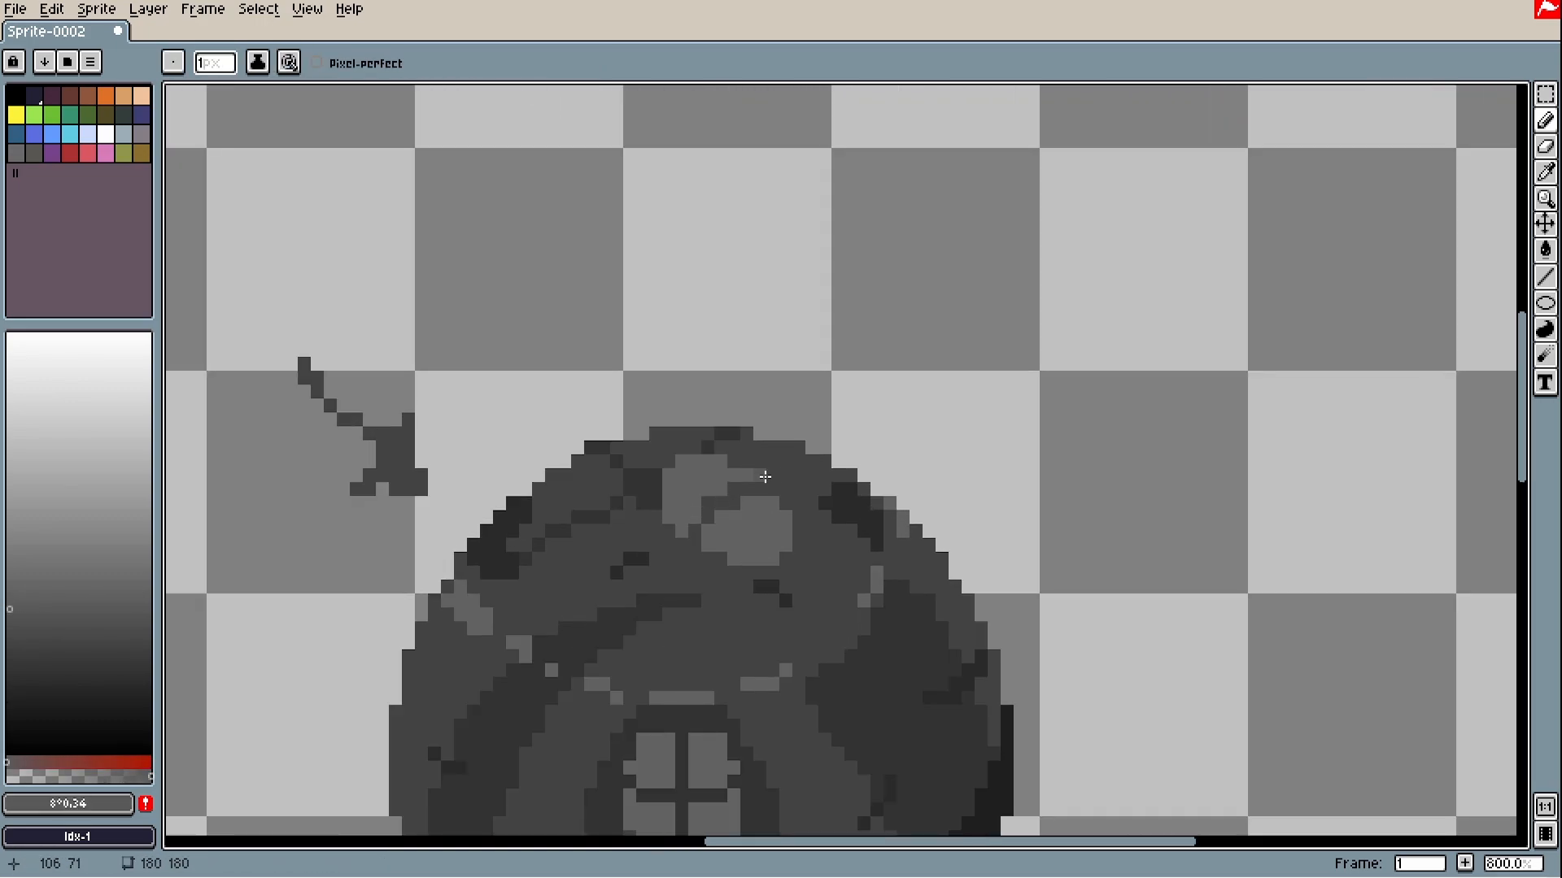
{"action": "scroll", "coordinate": [780, 520], "scroll_direction": "down", "scroll_amount": 3}
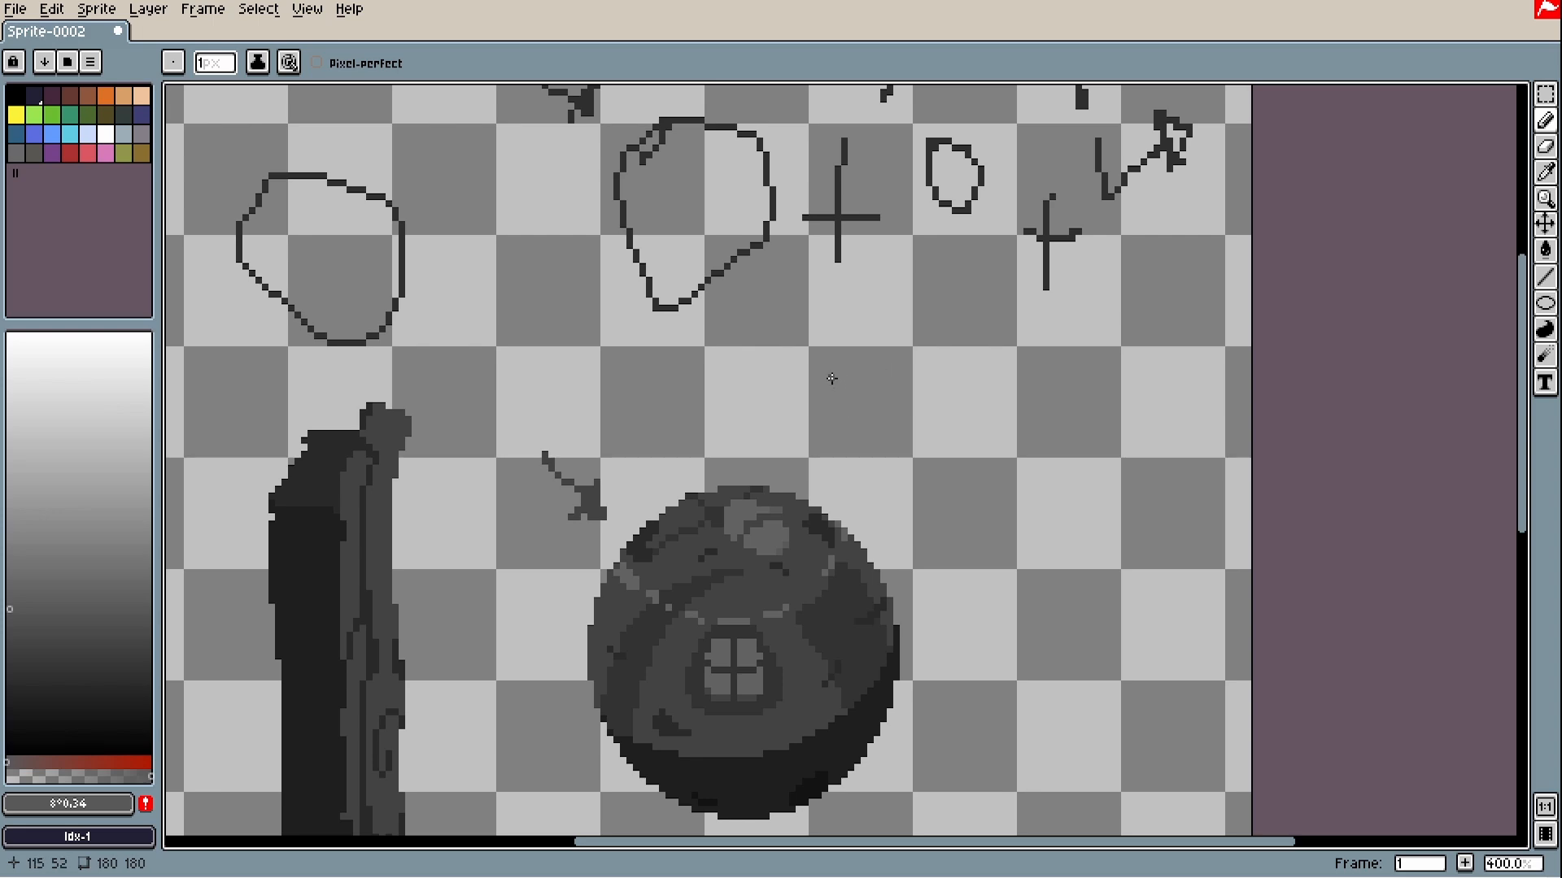
{"action": "key", "text": "ctrl+z"}
{"action": "left_click_drag", "start_coordinate": [863, 350], "coordinate": [977, 451]}
{"action": "left_click_drag", "start_coordinate": [1075, 555], "coordinate": [1014, 487]}
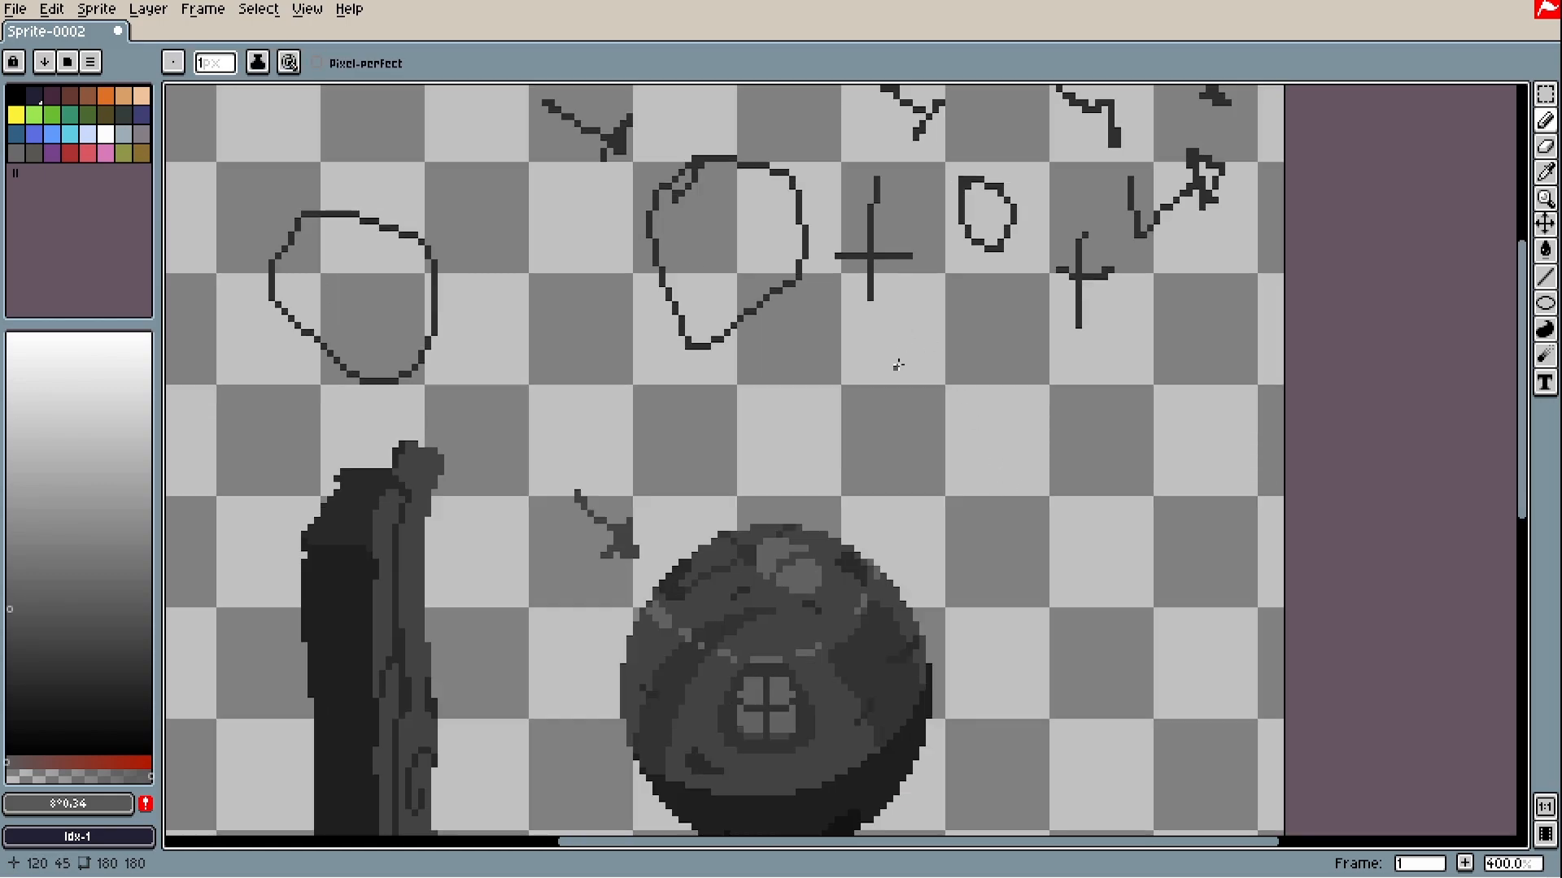
{"action": "mouse_move", "coordinate": [971, 291]}
{"action": "left_mouse_down"}
{"action": "mouse_move", "coordinate": [917, 423]}
{"action": "mouse_move", "coordinate": [946, 442]}
{"action": "mouse_move", "coordinate": [902, 446]}
{"action": "left_mouse_up"}
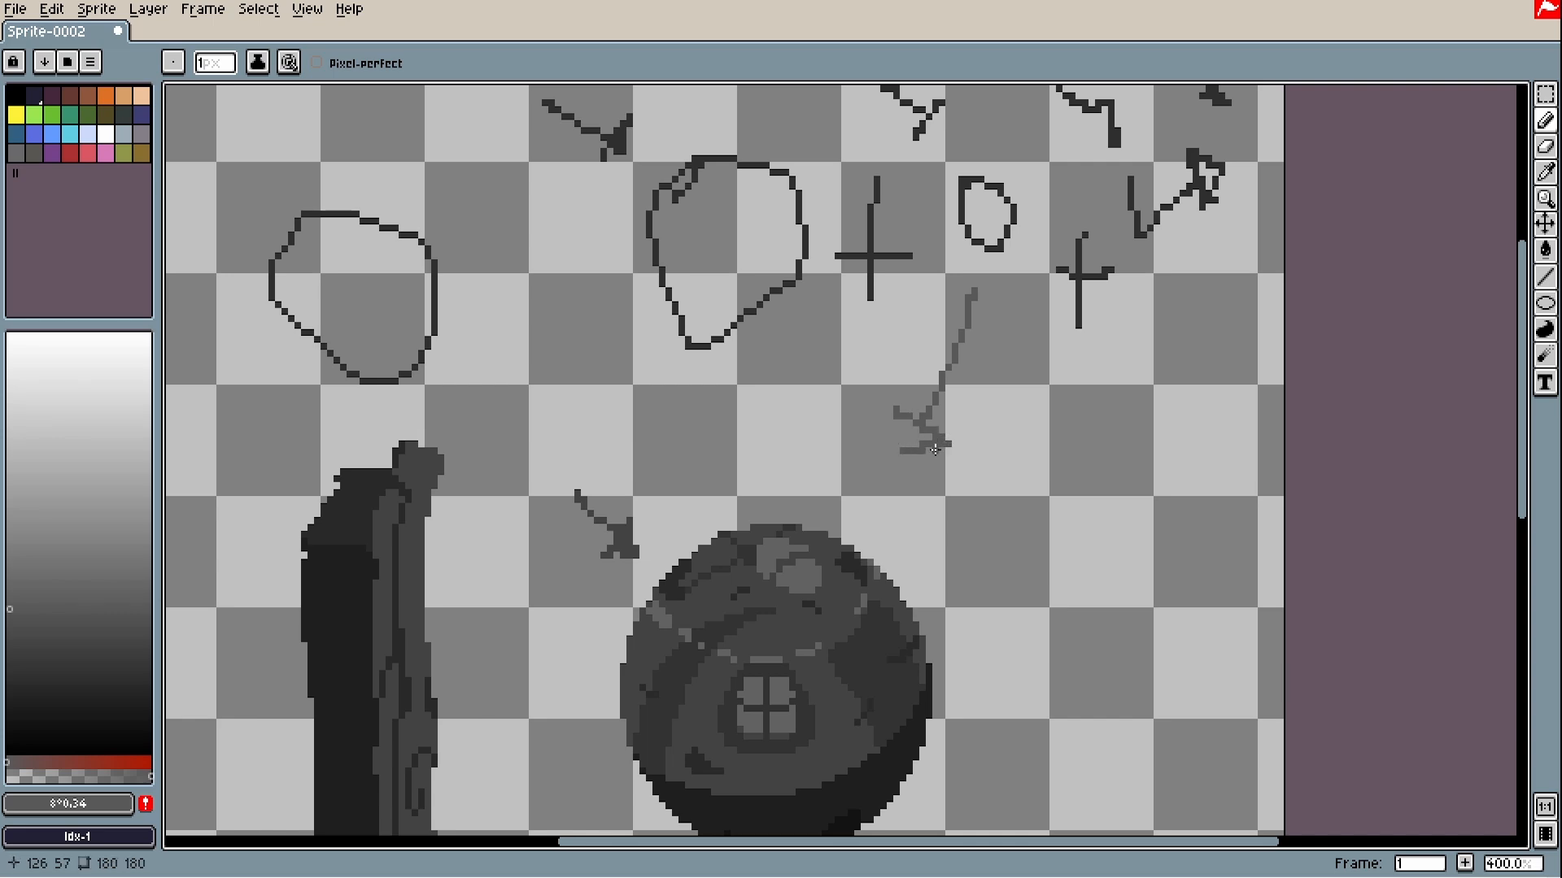
{"action": "key", "text": "ctrl+z"}
{"action": "left_click_drag", "start_coordinate": [967, 324], "coordinate": [896, 478]}
{"action": "key", "text": "ctrl+z"}
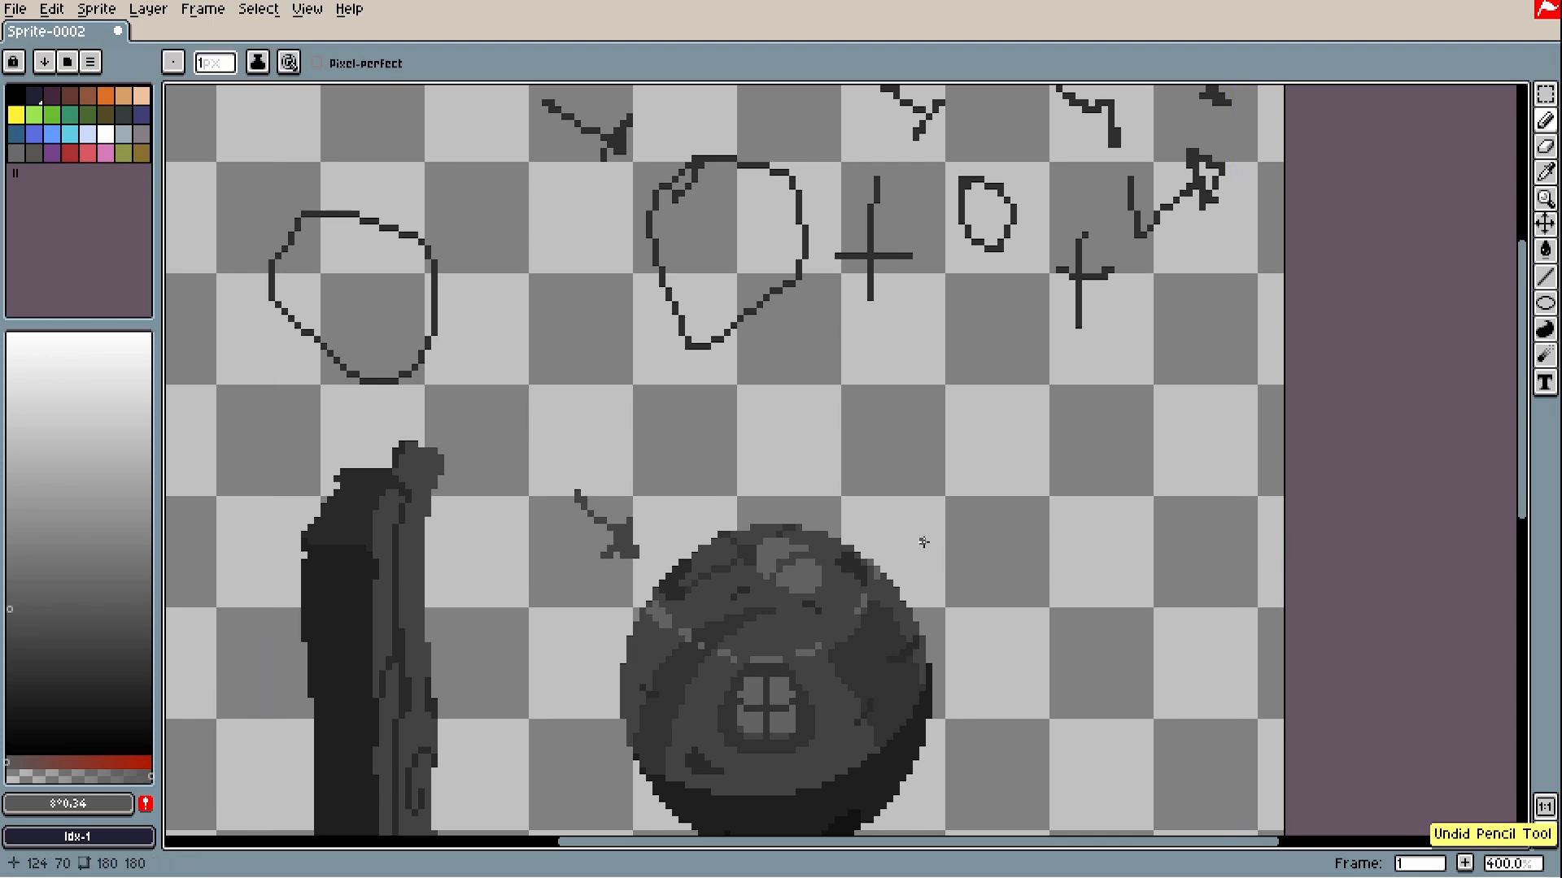
{"action": "mouse_move", "coordinate": [855, 401]}
{"action": "left_mouse_down"}
{"action": "mouse_move", "coordinate": [875, 448]}
{"action": "mouse_move", "coordinate": [892, 442]}
{"action": "mouse_move", "coordinate": [866, 467]}
{"action": "mouse_move", "coordinate": [908, 454]}
{"action": "mouse_move", "coordinate": [919, 422]}
{"action": "mouse_move", "coordinate": [906, 444]}
{"action": "mouse_move", "coordinate": [959, 498]}
{"action": "left_mouse_up"}
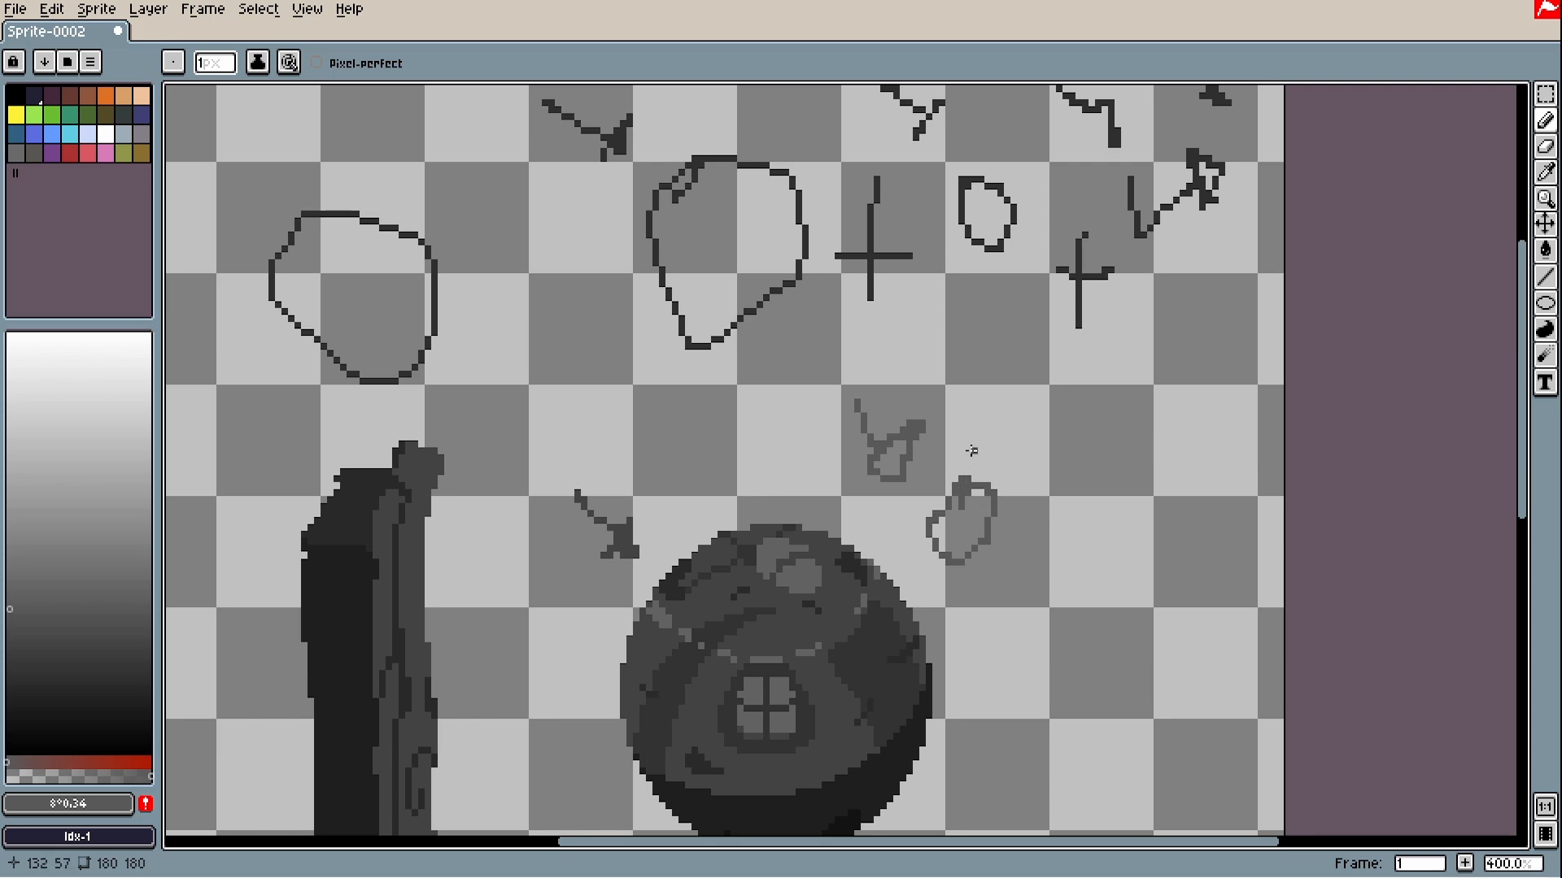
{"action": "mouse_move", "coordinate": [1002, 488]}
{"action": "left_mouse_down"}
{"action": "mouse_move", "coordinate": [1072, 469]}
{"action": "mouse_move", "coordinate": [1077, 498]}
{"action": "mouse_move", "coordinate": [1006, 510]}
{"action": "left_mouse_up"}
{"action": "mouse_move", "coordinate": [1012, 414]}
{"action": "left_mouse_down"}
{"action": "mouse_move", "coordinate": [1046, 439]}
{"action": "mouse_move", "coordinate": [1043, 462]}
{"action": "left_mouse_up"}
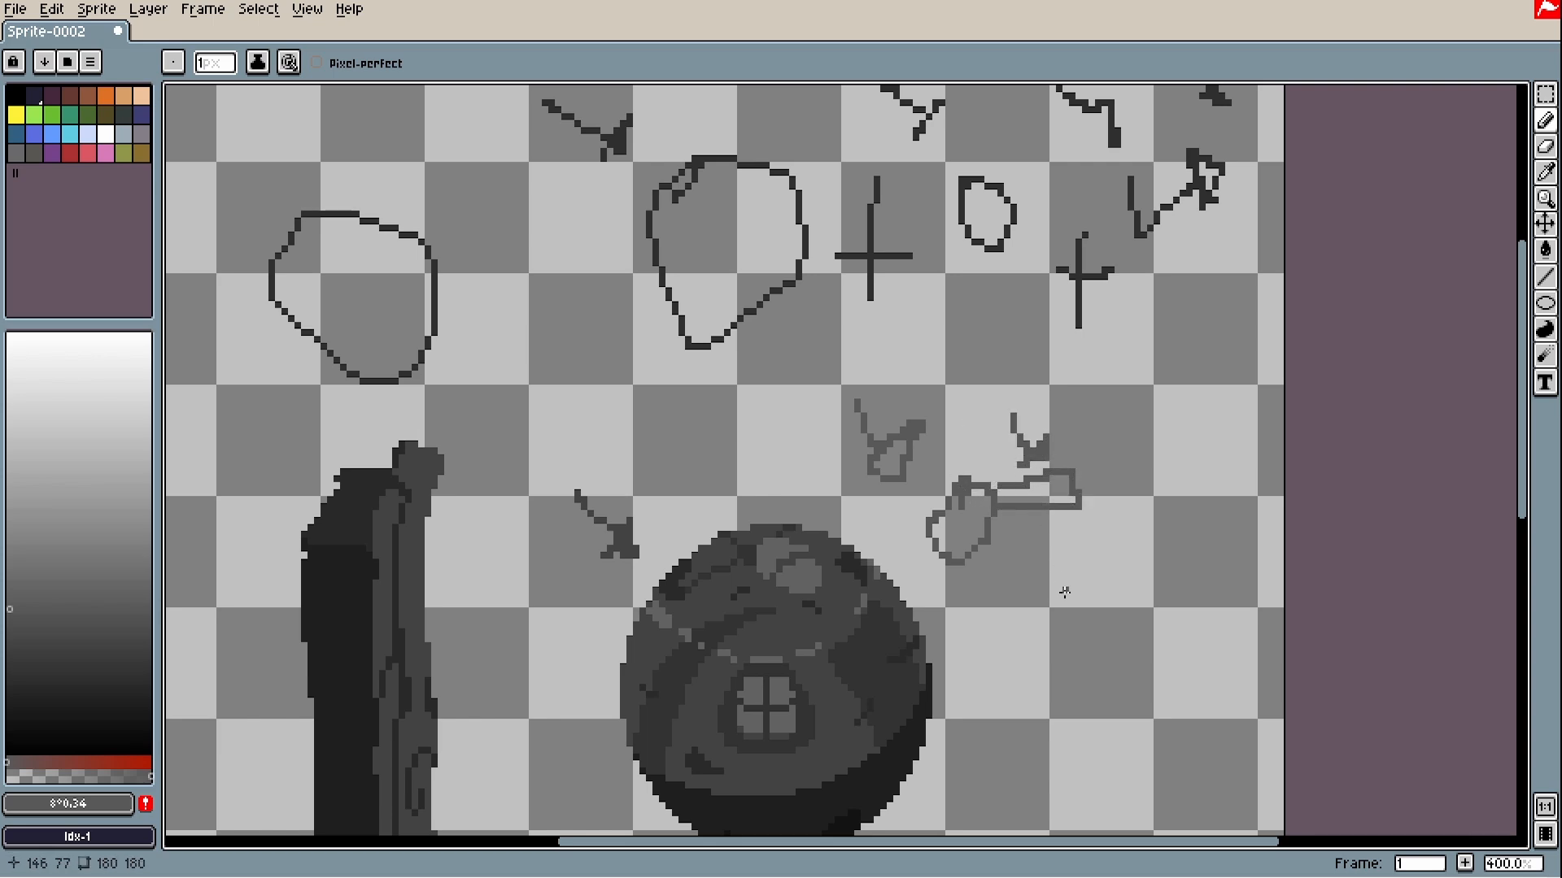
{"action": "key", "text": "ctrl+z"}
{"action": "key", "text": "ctrl+z"}
{"action": "key", "text": "ctrl+z"}
{"action": "key", "text": "ctrl+z"}
{"action": "mouse_move", "coordinate": [1020, 359]}
{"action": "left_mouse_down"}
{"action": "mouse_move", "coordinate": [997, 309]}
{"action": "mouse_move", "coordinate": [1009, 287]}
{"action": "mouse_move", "coordinate": [991, 315]}
{"action": "mouse_move", "coordinate": [1003, 276]}
{"action": "left_mouse_up"}
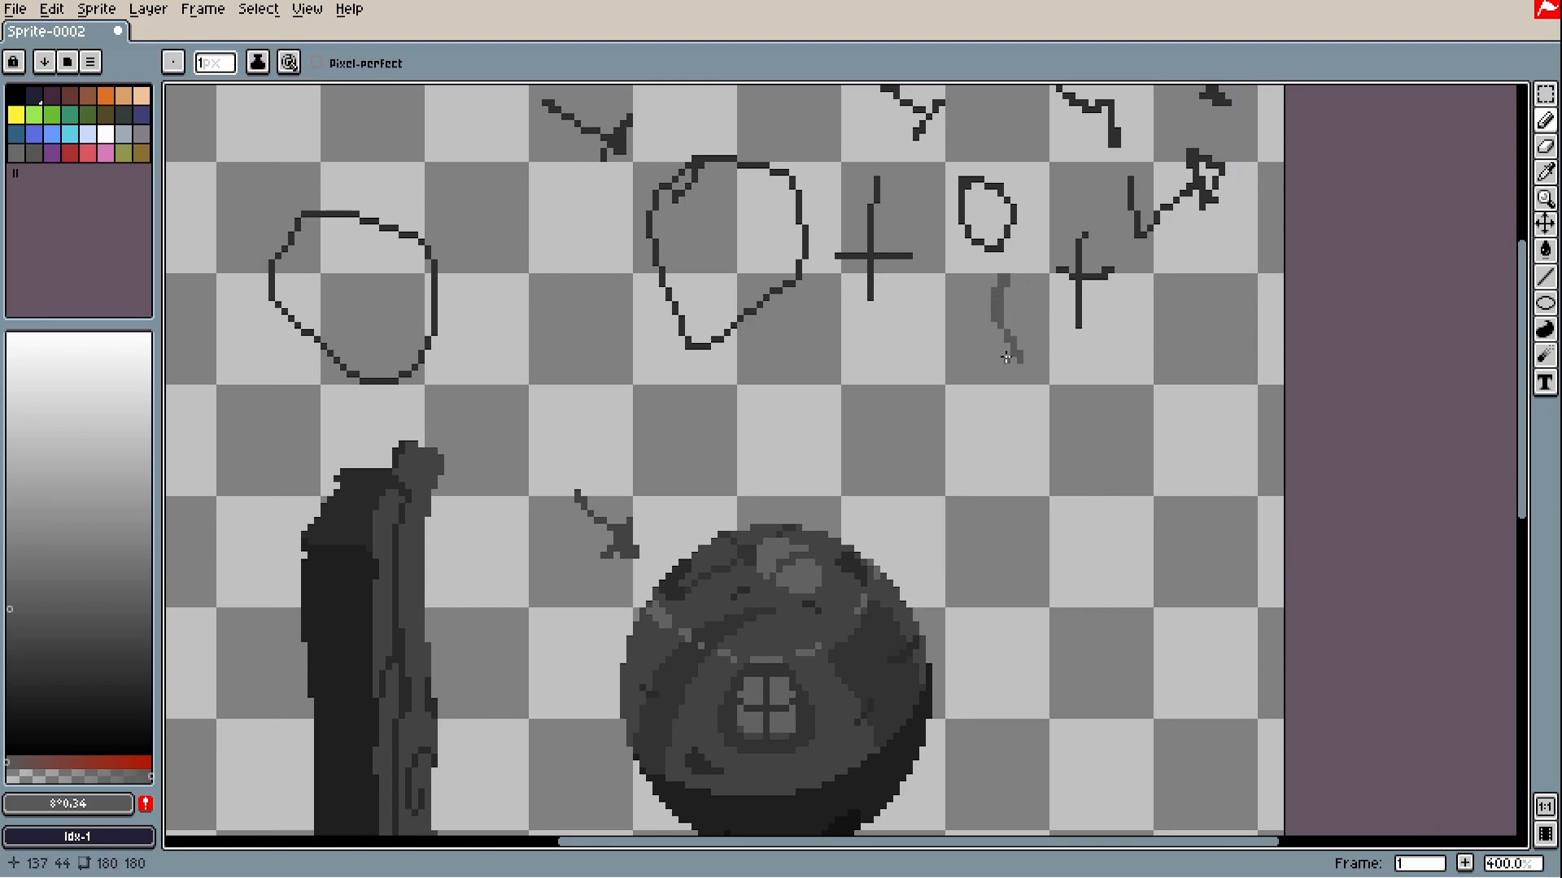
{"action": "key", "text": "ctrl+z"}
{"action": "key", "text": "ctrl+z"}
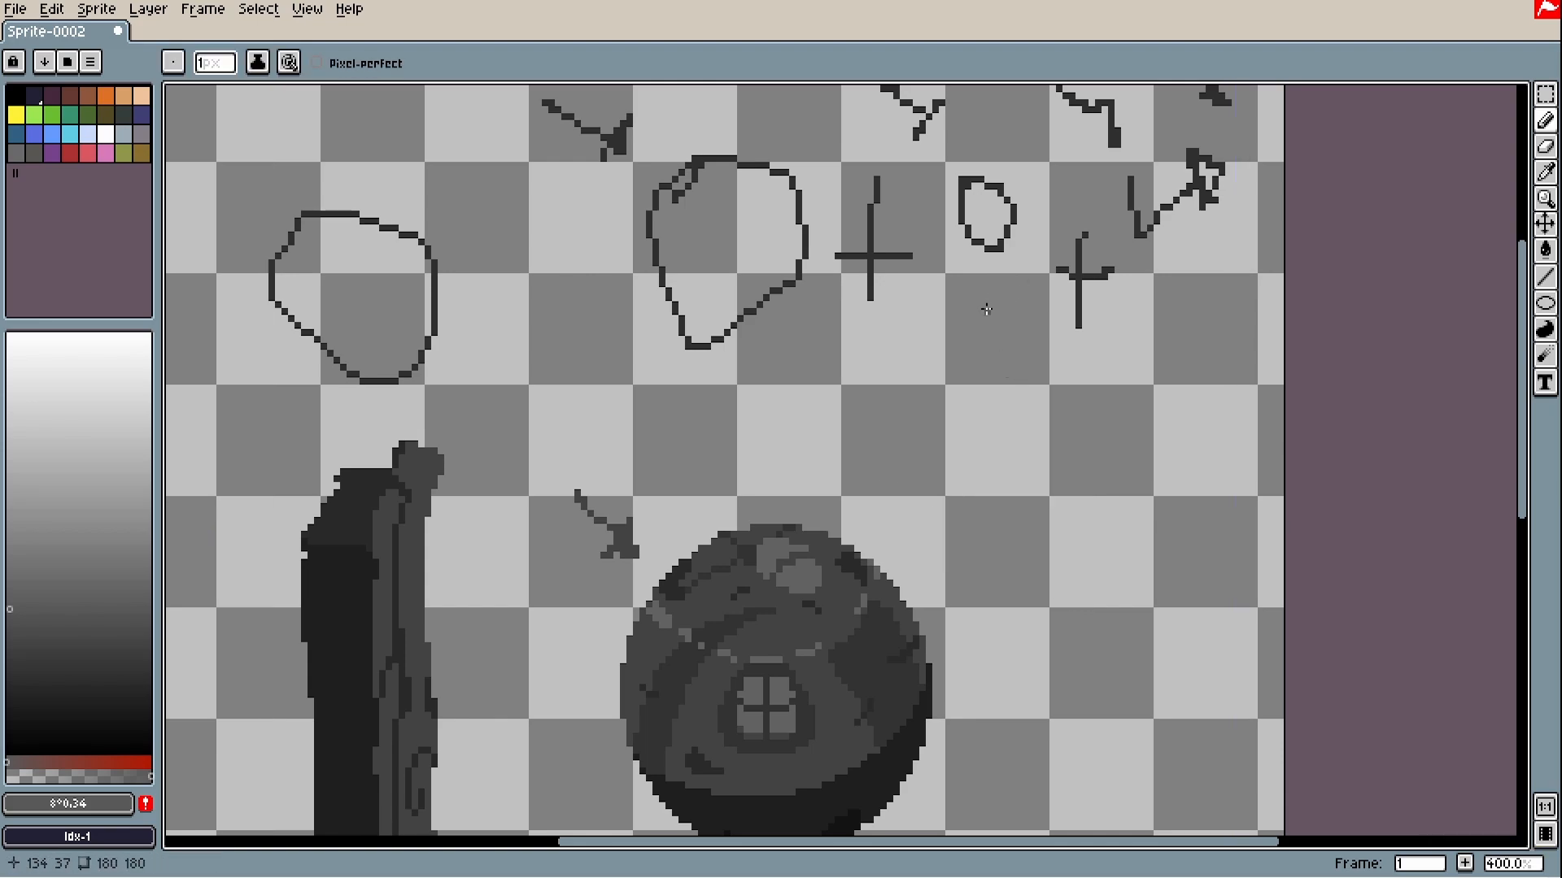
{"action": "left_click_drag", "start_coordinate": [988, 282], "coordinate": [906, 444]}
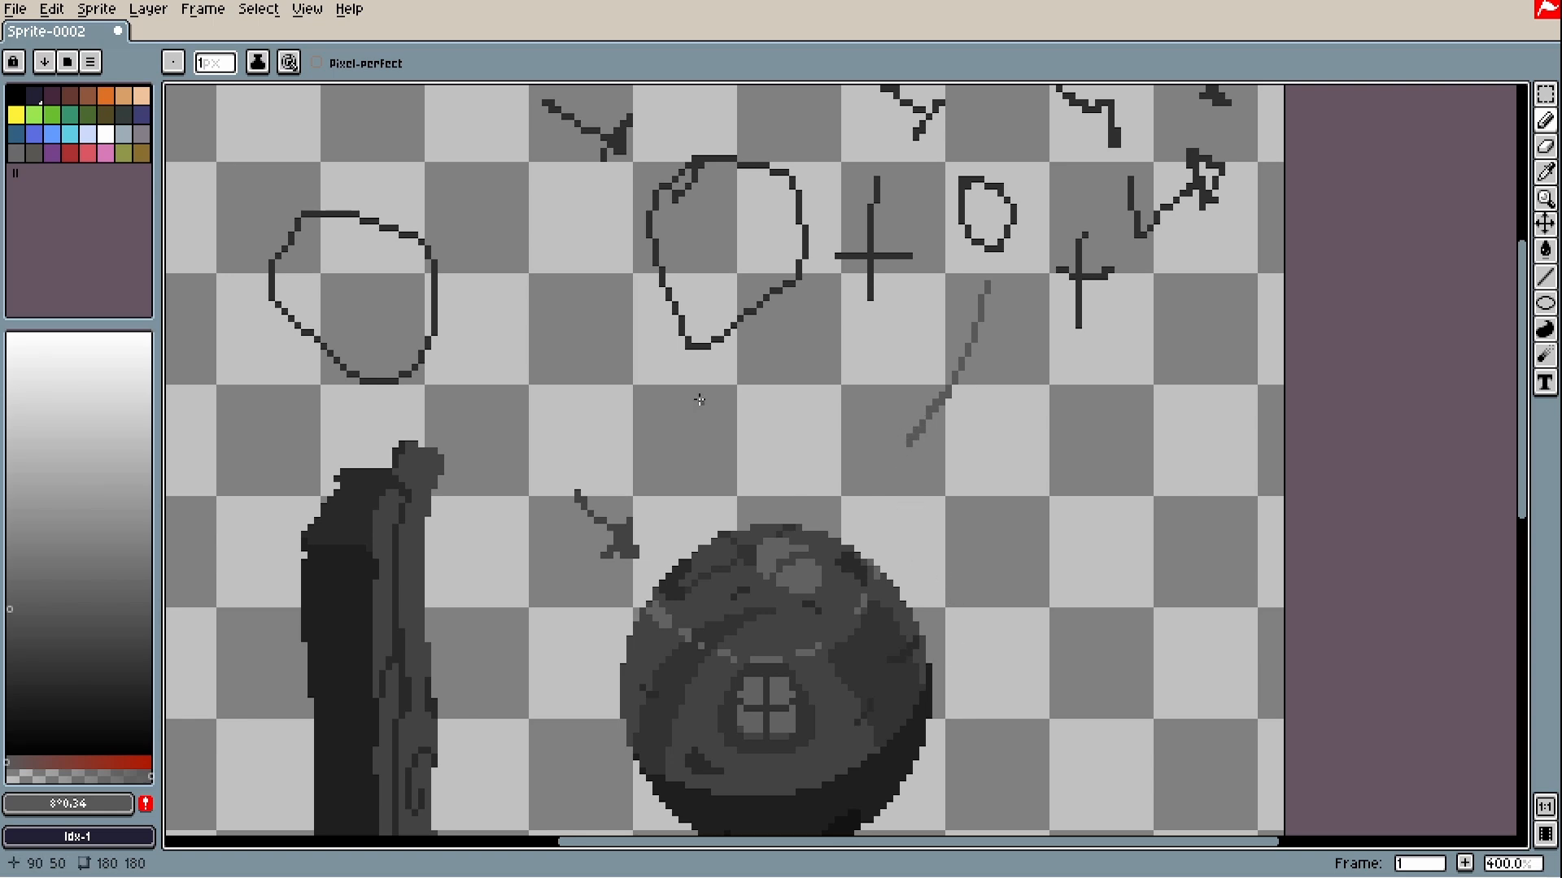
{"action": "key", "text": "ctrl+z"}
{"action": "scroll", "coordinate": [708, 390], "scroll_direction": "up", "scroll_amount": 2}
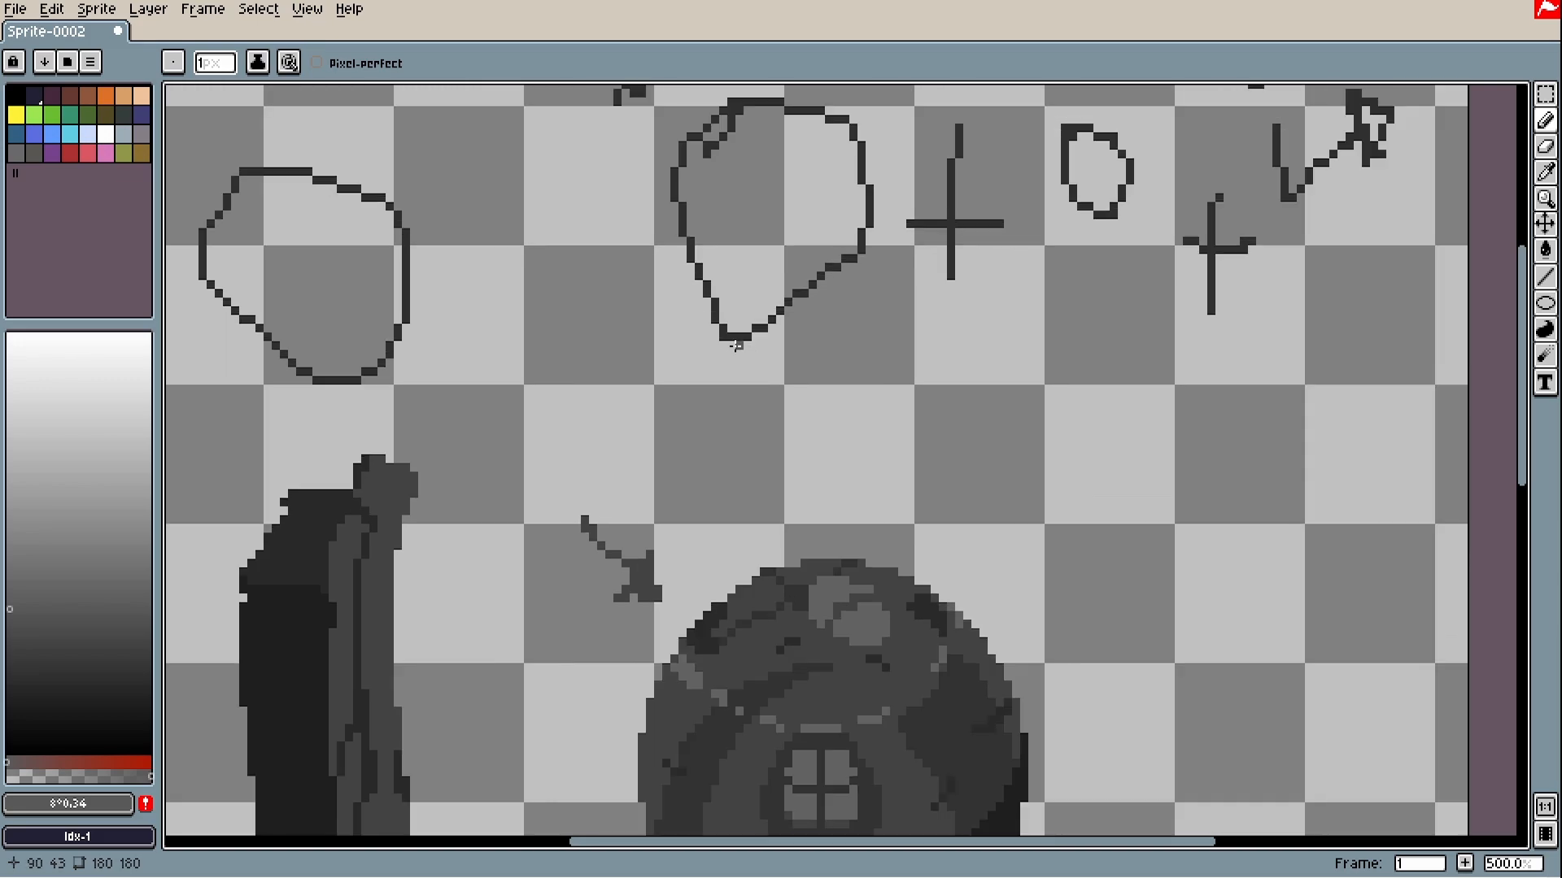
{"action": "scroll", "coordinate": [736, 346], "scroll_direction": "up", "scroll_amount": 1}
{"action": "scroll", "coordinate": [774, 429], "scroll_direction": "down", "scroll_amount": 2}
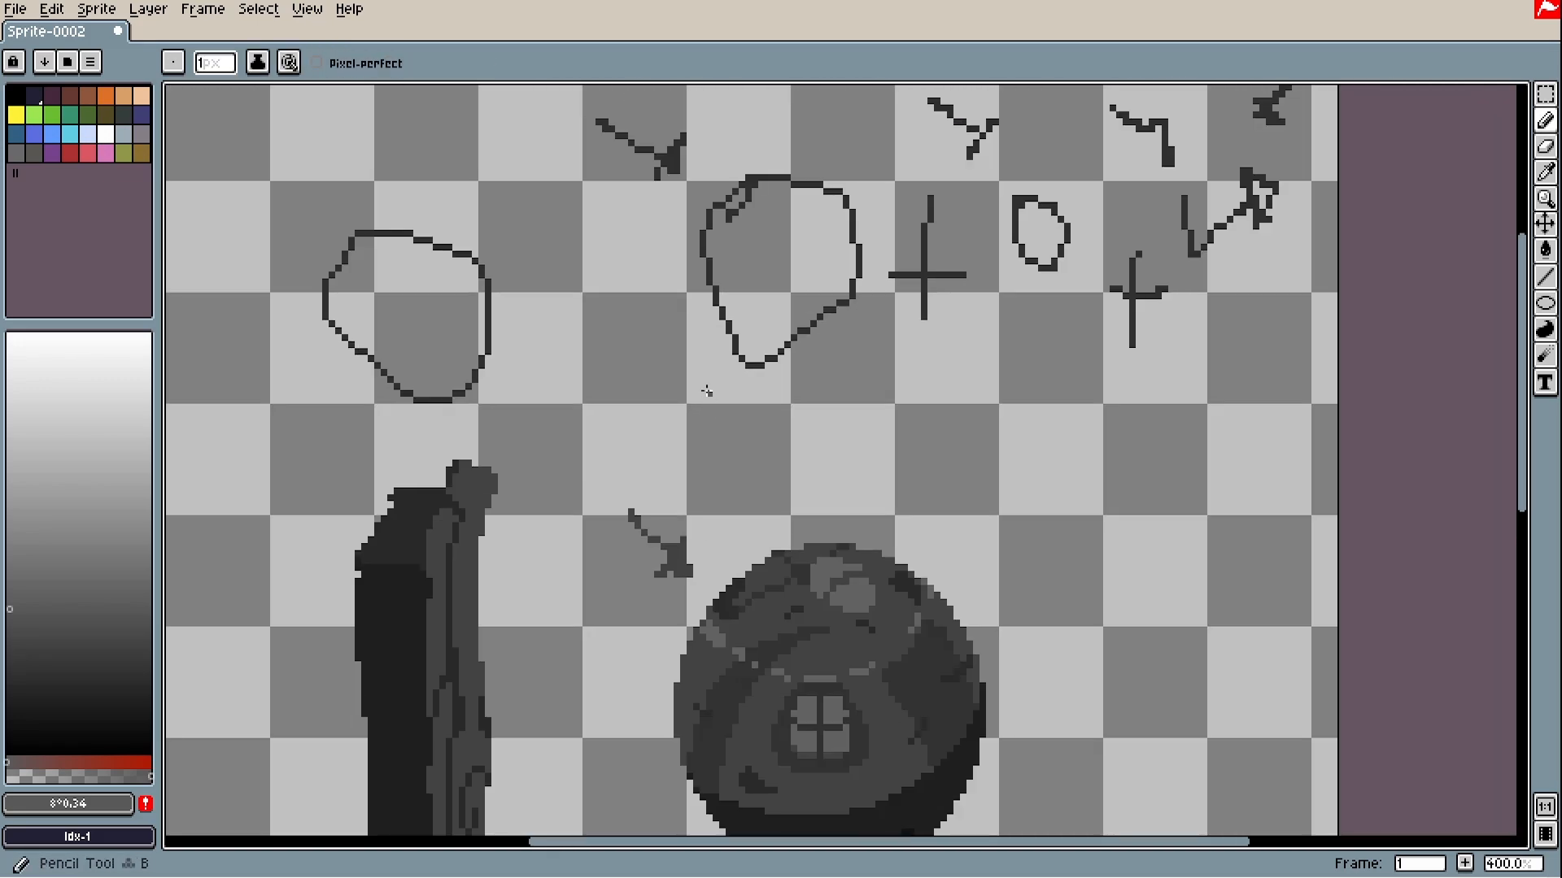
{"action": "key", "text": "ctrl+z"}
{"action": "mouse_move", "coordinate": [719, 371]}
{"action": "left_mouse_down"}
{"action": "mouse_move", "coordinate": [723, 425]}
{"action": "mouse_move", "coordinate": [753, 439]}
{"action": "mouse_move", "coordinate": [740, 457]}
{"action": "mouse_move", "coordinate": [761, 429]}
{"action": "mouse_move", "coordinate": [769, 456]}
{"action": "mouse_move", "coordinate": [846, 459]}
{"action": "mouse_move", "coordinate": [850, 431]}
{"action": "mouse_move", "coordinate": [833, 455]}
{"action": "mouse_move", "coordinate": [918, 455]}
{"action": "mouse_move", "coordinate": [891, 484]}
{"action": "mouse_move", "coordinate": [885, 460]}
{"action": "mouse_move", "coordinate": [972, 437]}
{"action": "mouse_move", "coordinate": [968, 464]}
{"action": "left_mouse_up"}
{"action": "scroll", "coordinate": [980, 499], "scroll_direction": "down", "scroll_amount": 1}
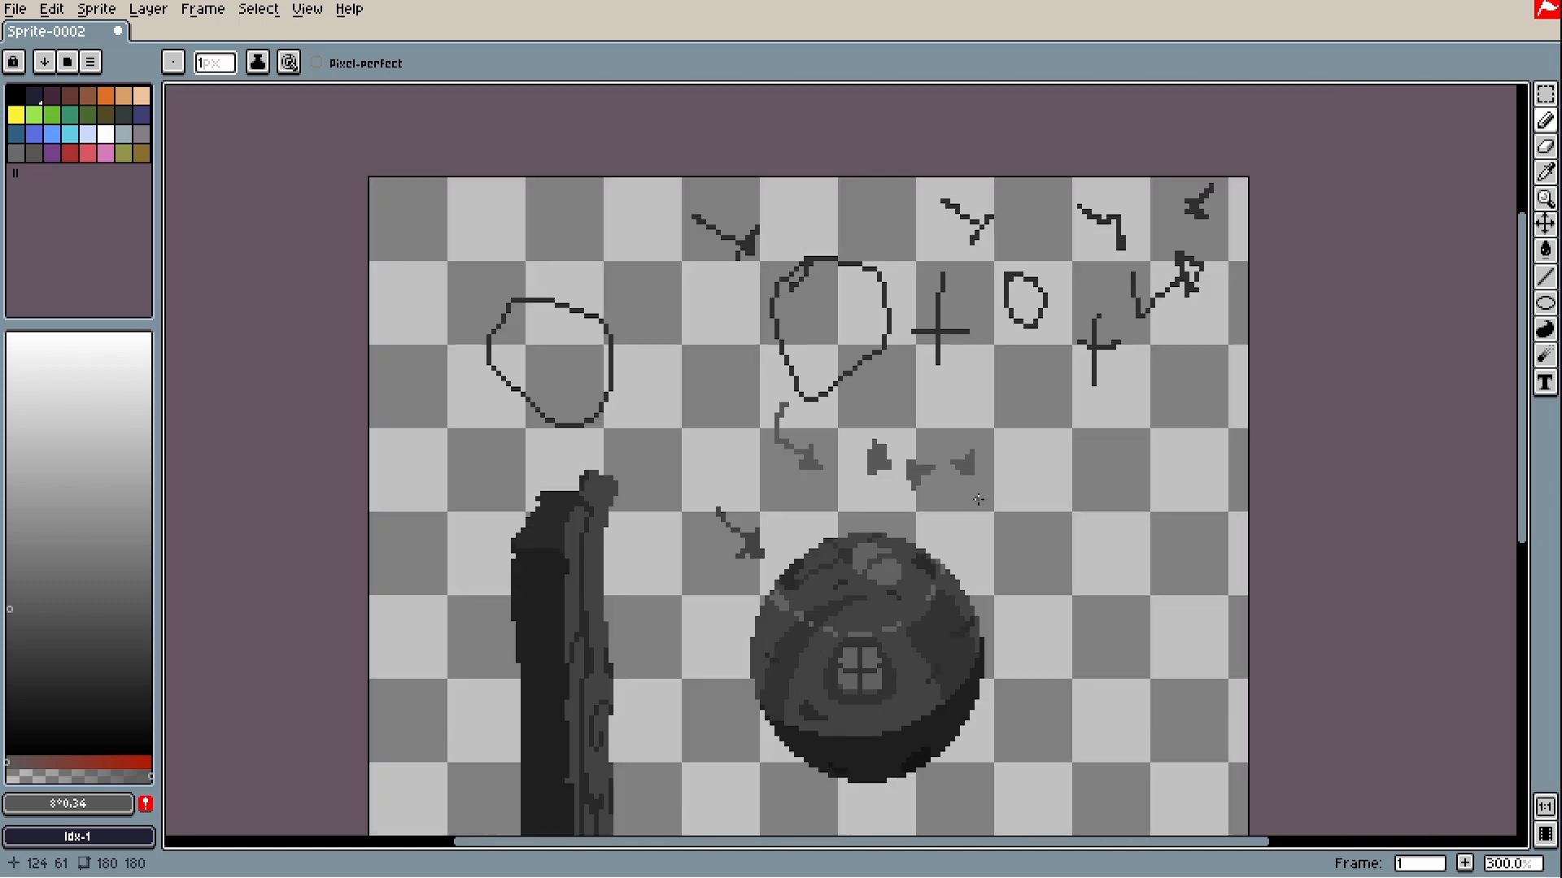
{"action": "scroll", "coordinate": [972, 492], "scroll_direction": "up", "scroll_amount": 2}
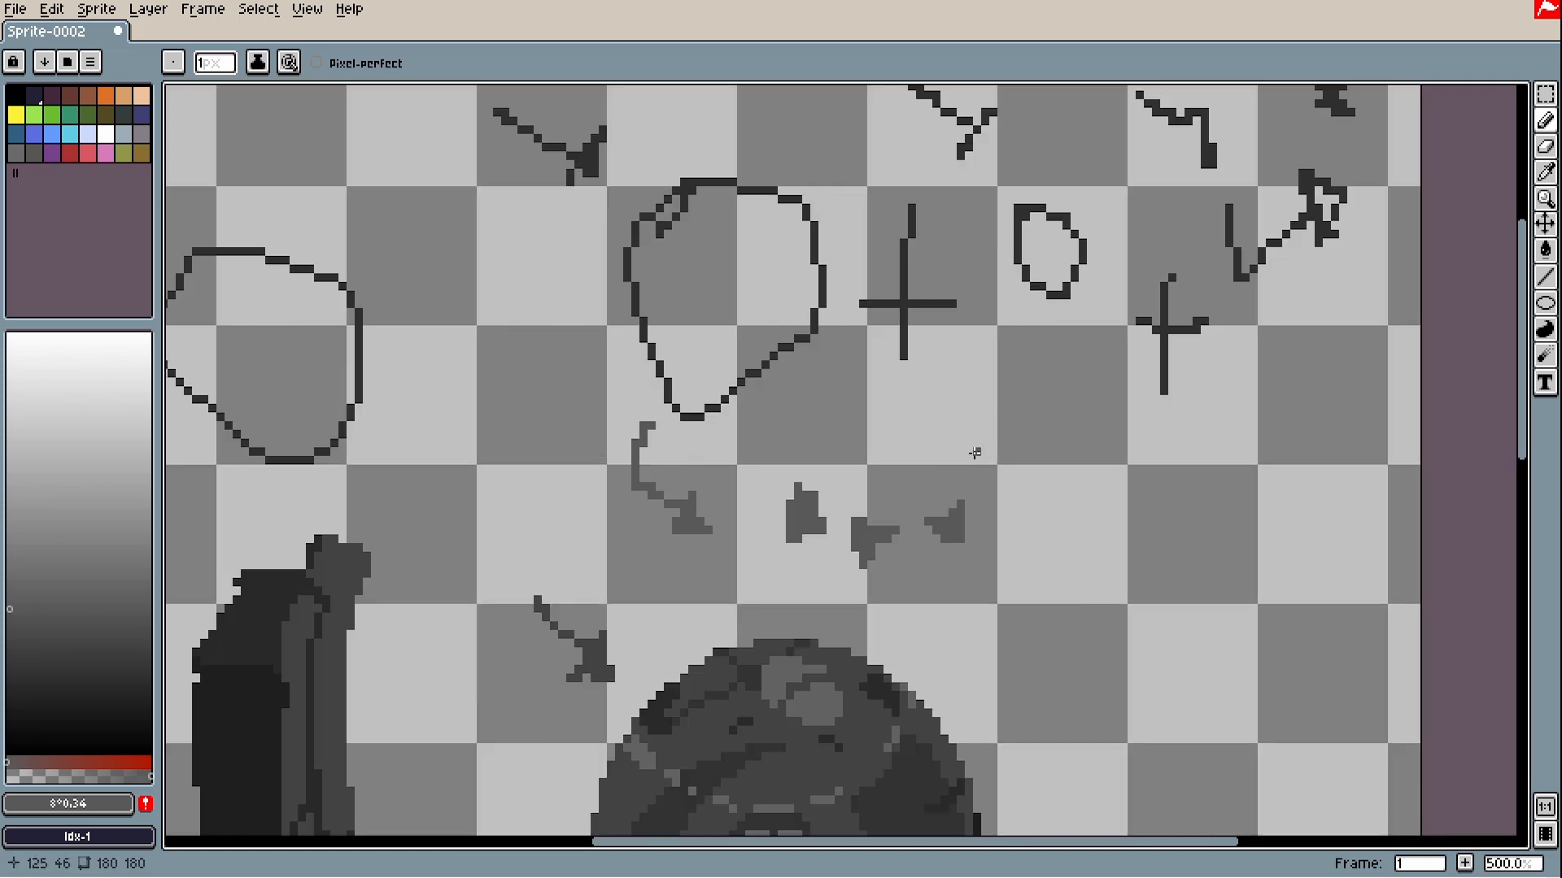
{"action": "mouse_move", "coordinate": [974, 452]}
{"action": "left_mouse_down"}
{"action": "mouse_move", "coordinate": [1020, 455]}
{"action": "mouse_move", "coordinate": [1104, 579]}
{"action": "mouse_move", "coordinate": [1104, 610]}
{"action": "left_mouse_up"}
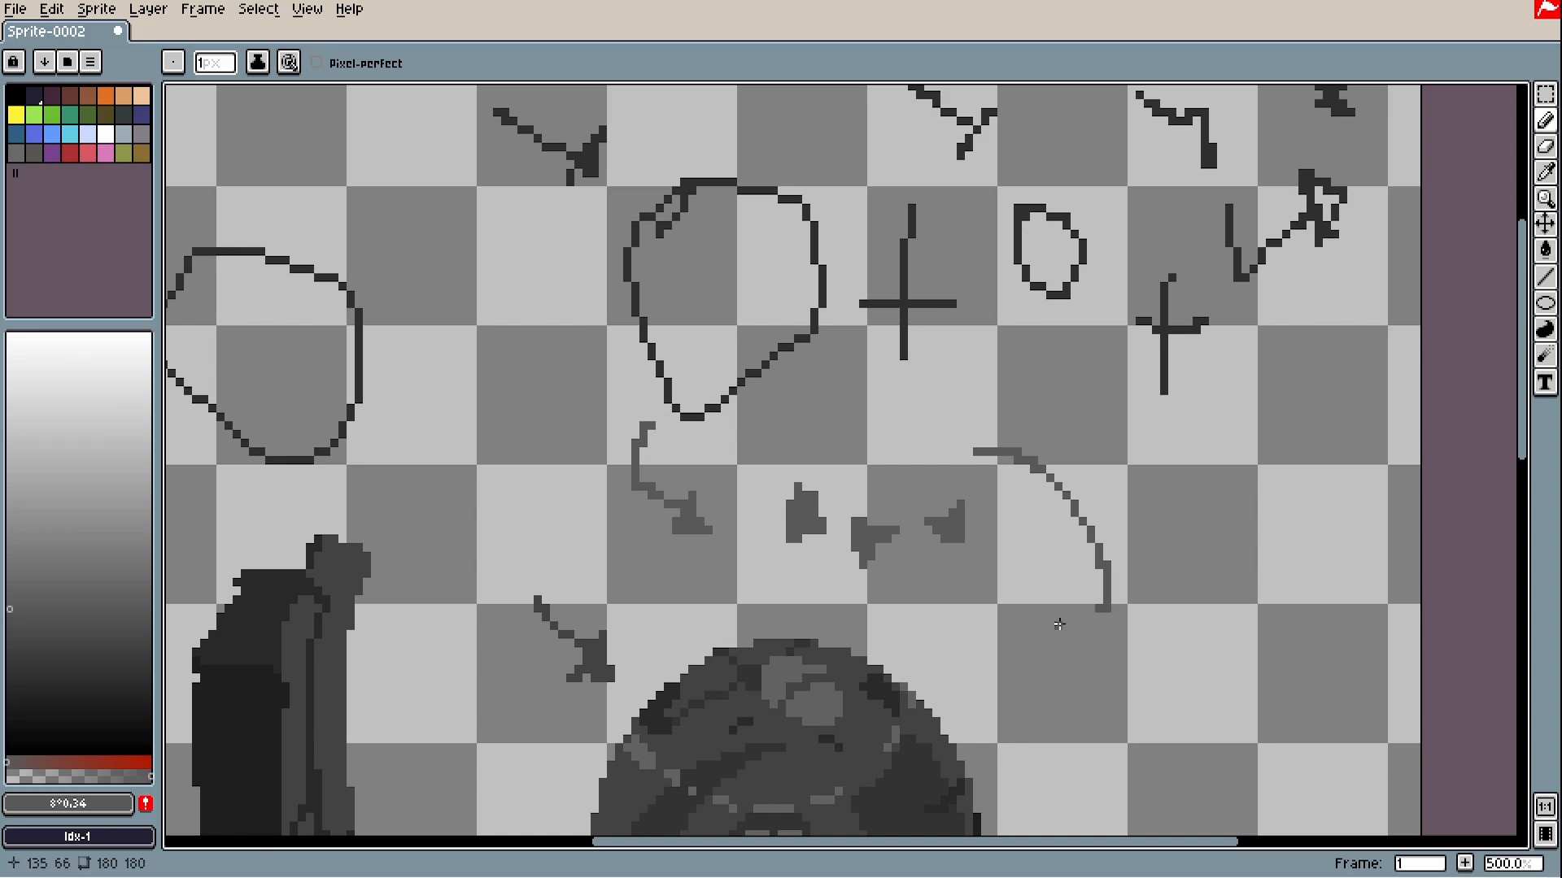
{"action": "mouse_move", "coordinate": [961, 392]}
{"action": "left_mouse_down"}
{"action": "mouse_move", "coordinate": [929, 383]}
{"action": "mouse_move", "coordinate": [887, 418]}
{"action": "left_mouse_up"}
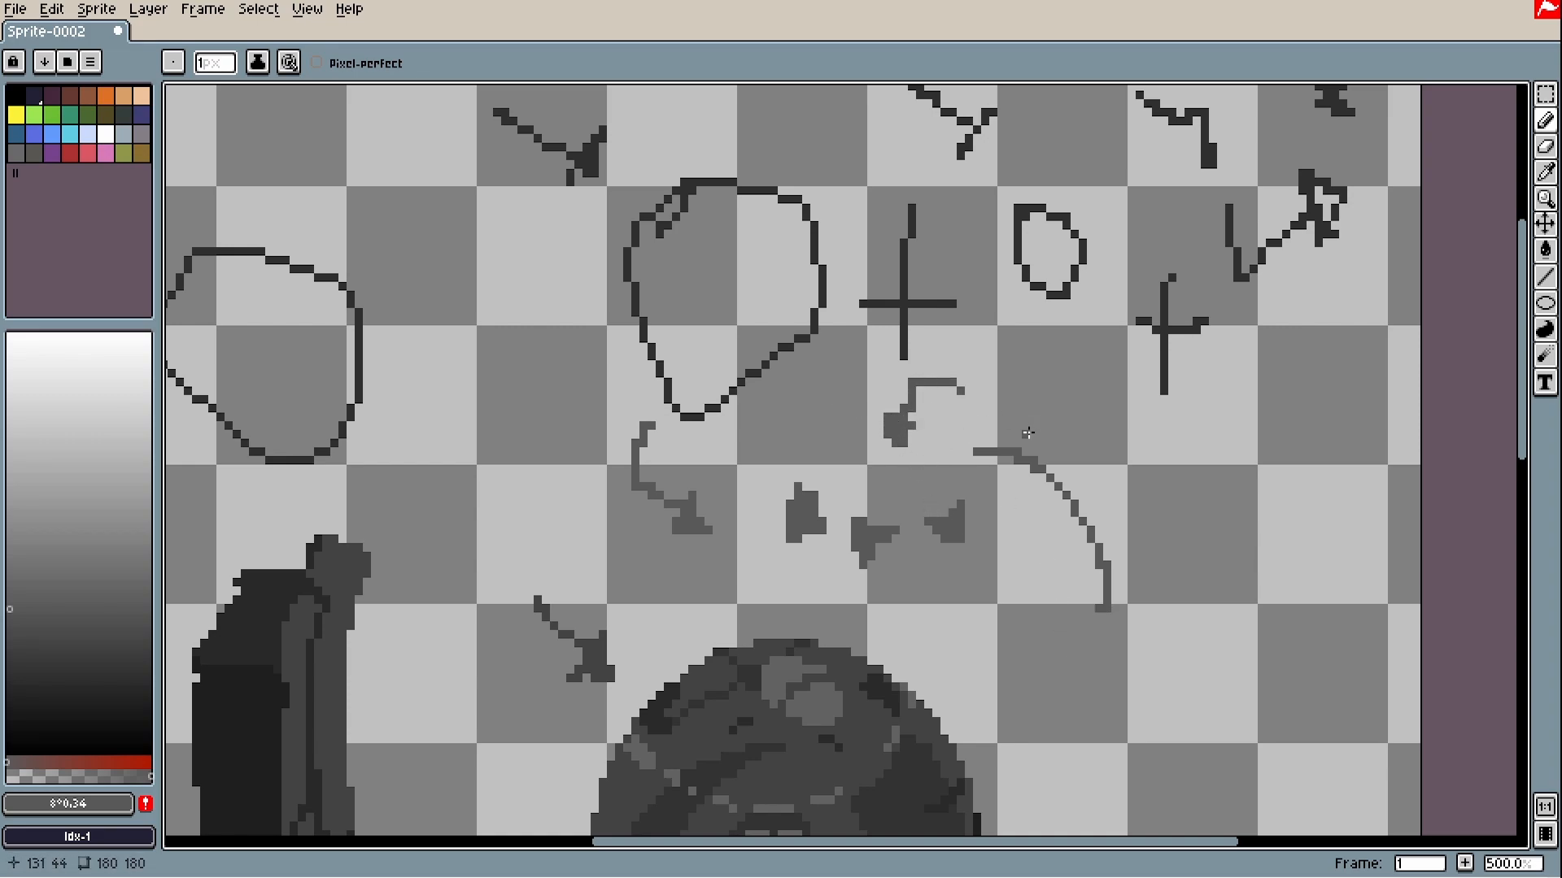
{"action": "key", "text": "space"}
{"action": "mouse_move", "coordinate": [1058, 567]}
{"action": "left_mouse_down"}
{"action": "mouse_move", "coordinate": [1317, 471]}
{"action": "mouse_move", "coordinate": [1098, 473]}
{"action": "left_mouse_up"}
{"action": "scroll", "coordinate": [1287, 484], "scroll_direction": "down", "scroll_amount": 3}
{"action": "key", "text": "ctrl+z"}
{"action": "key", "text": "ctrl+z"}
{"action": "key", "text": "ctrl+z"}
{"action": "key", "text": "ctrl+z"}
{"action": "key", "text": "ctrl+z"}
{"action": "key", "text": "ctrl+z"}
{"action": "key", "text": "space"}
{"action": "key", "text": "space"}
{"action": "left_click_drag", "start_coordinate": [1077, 603], "coordinate": [1039, 537]}
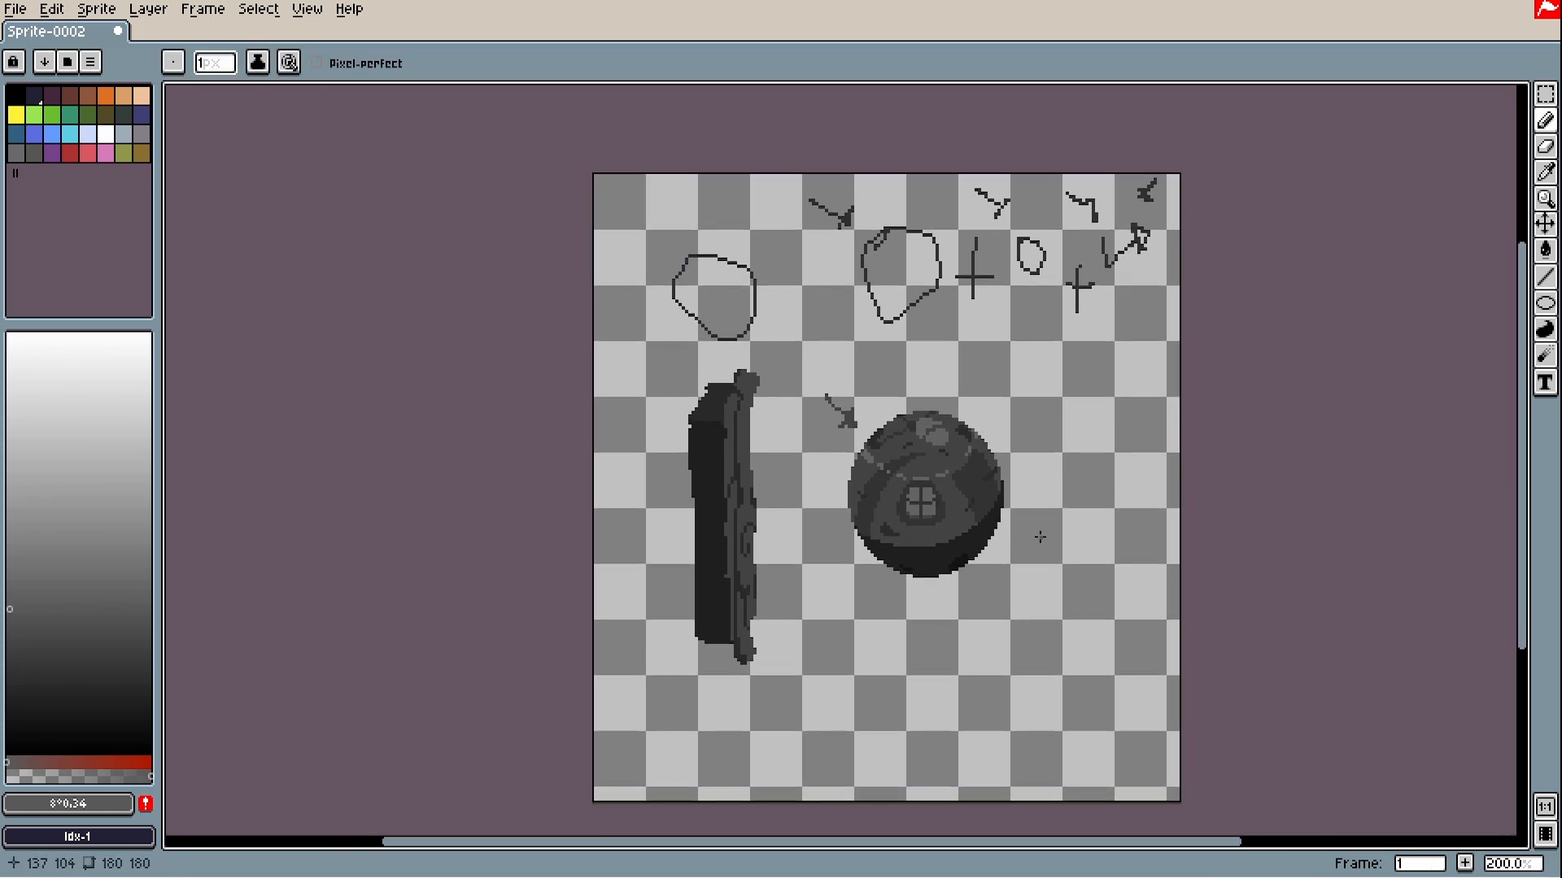